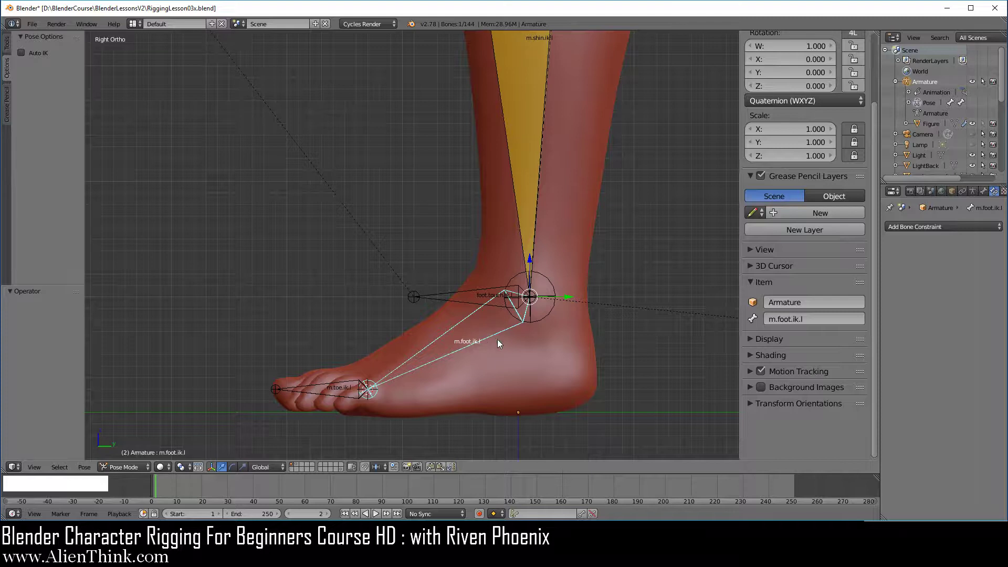
Inspect the IK constraint on m.shin.ik.l and test how rotating foot.touch.ik.l affects the foot.
right_click(529, 205)
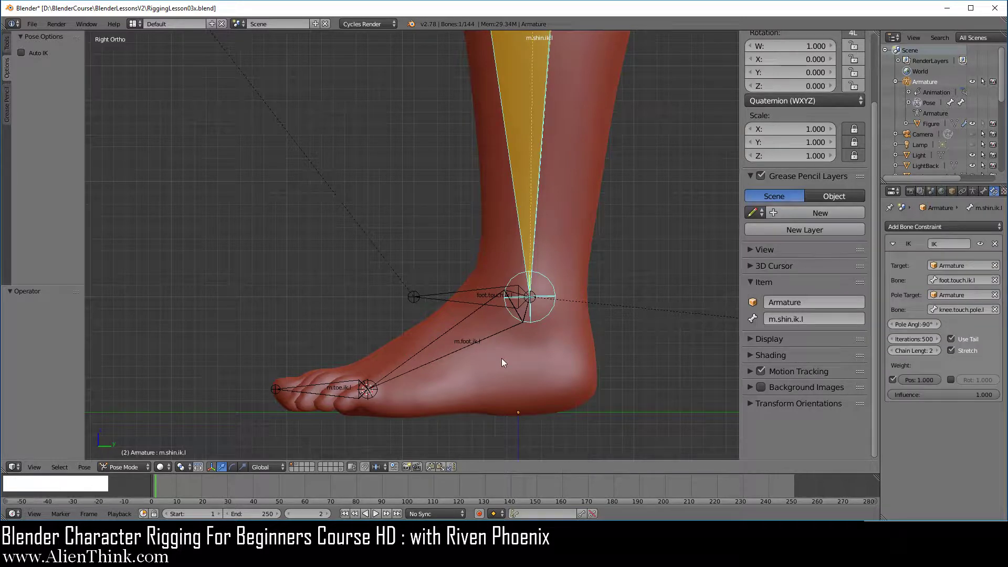
right_click(461, 295)
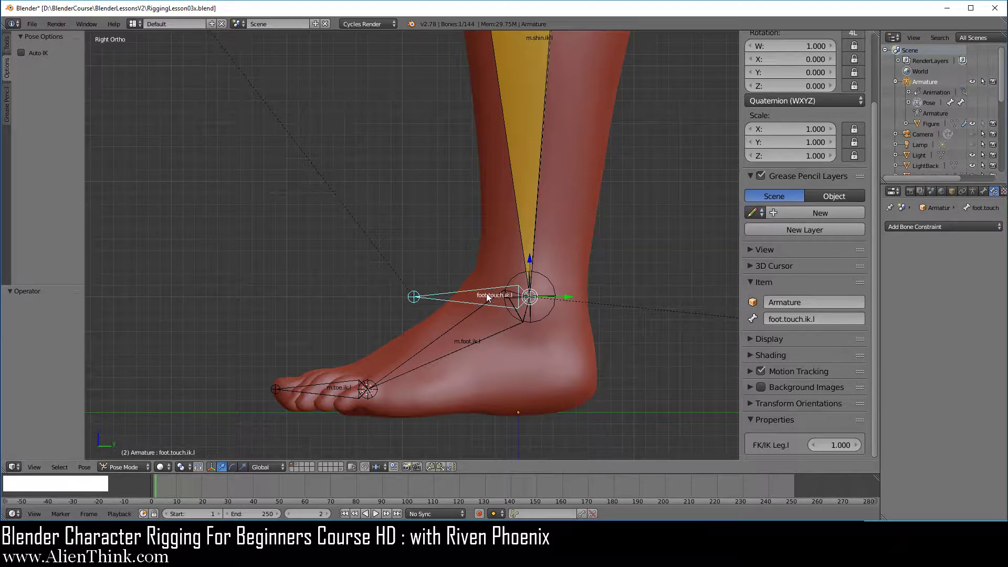
scroll(777, 231, up, 4)
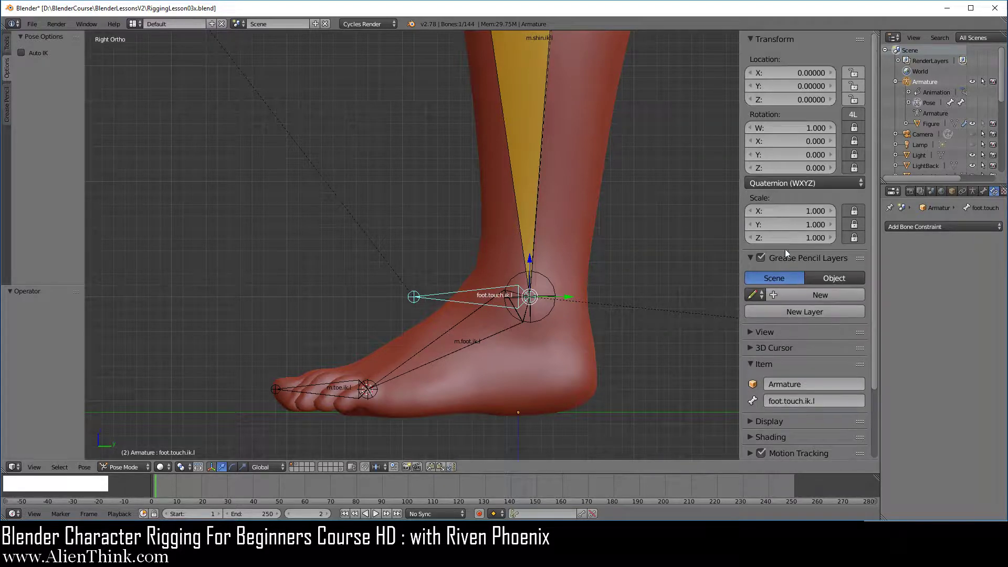
click(854, 129)
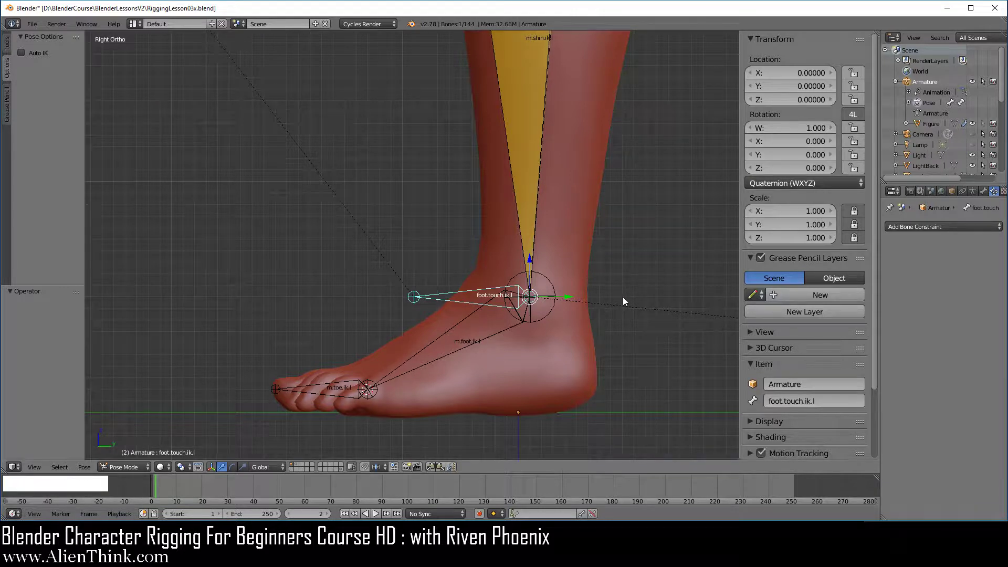
key(r)
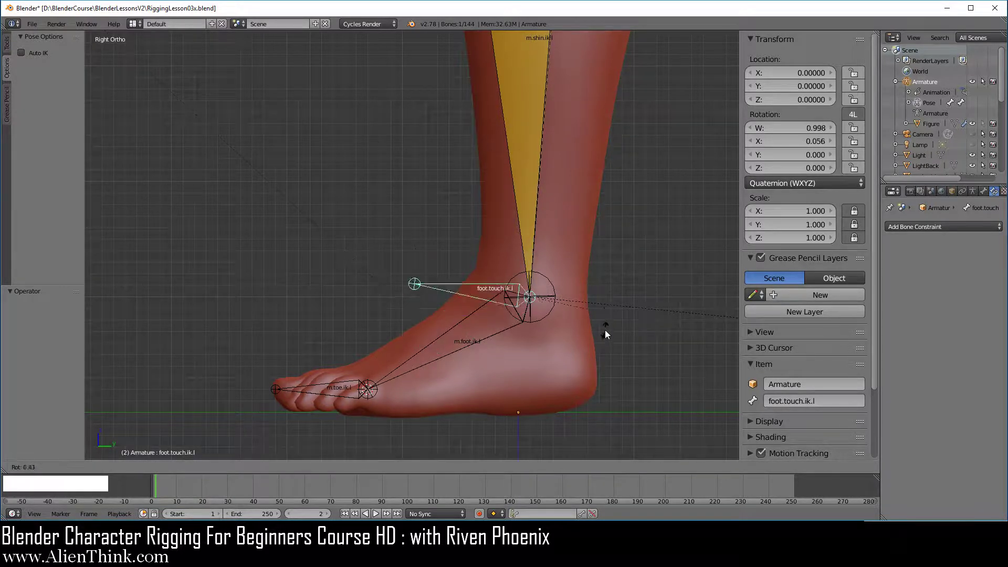
right_click(607, 292)
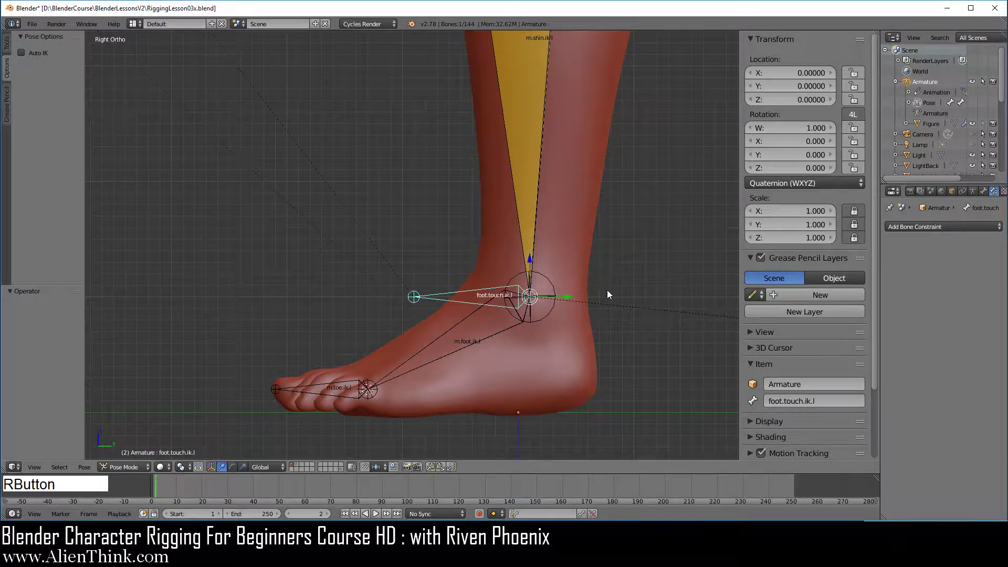
In Edit Mode, clear the parent of the m.foot.ik.l bone.
right_click(466, 319)
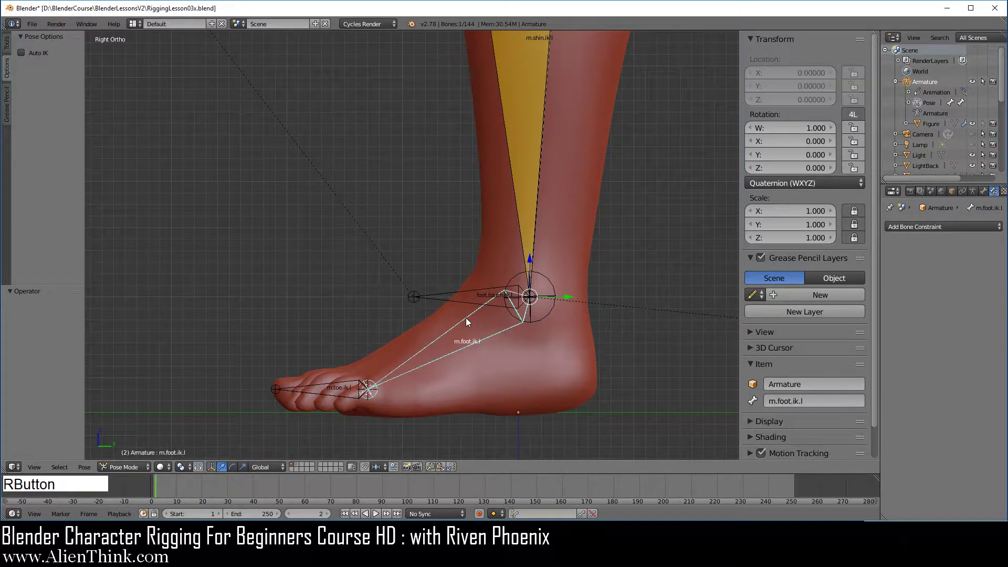
click(126, 464)
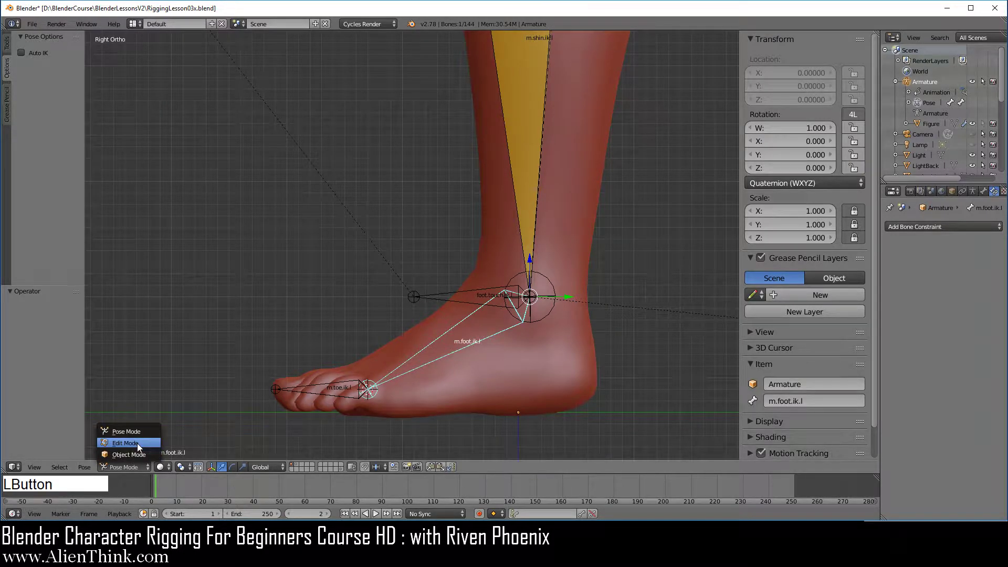
click(137, 443)
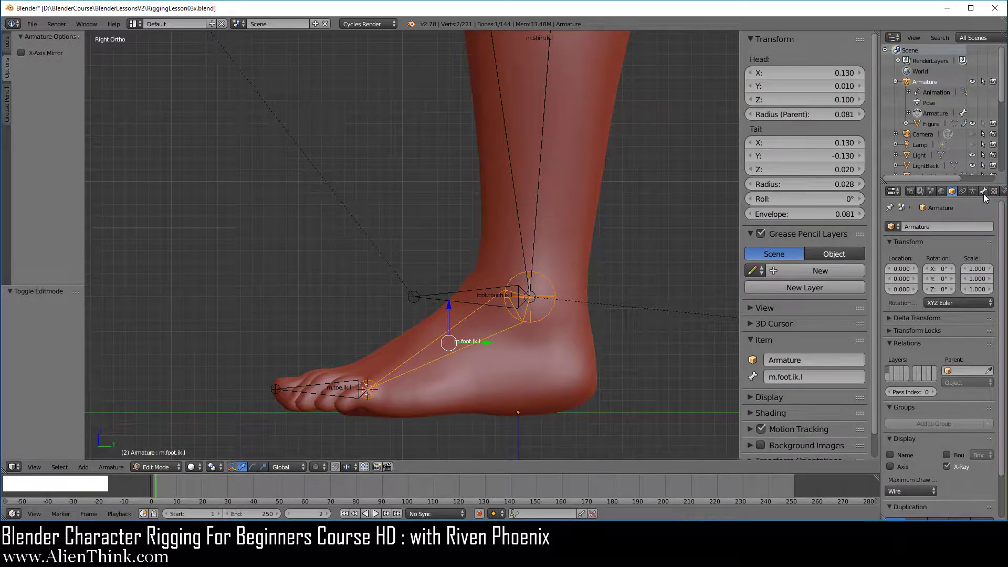
click(984, 193)
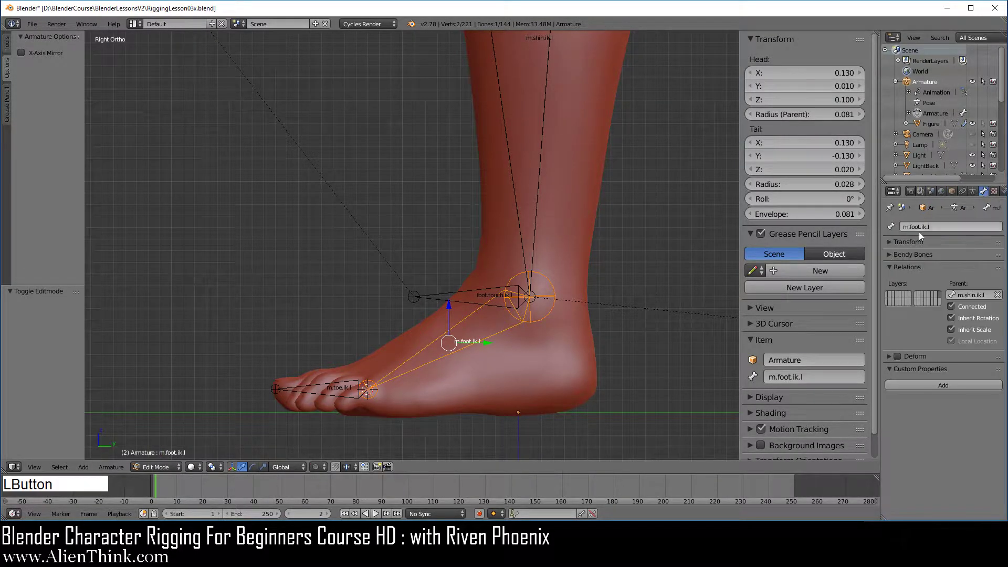
click(998, 295)
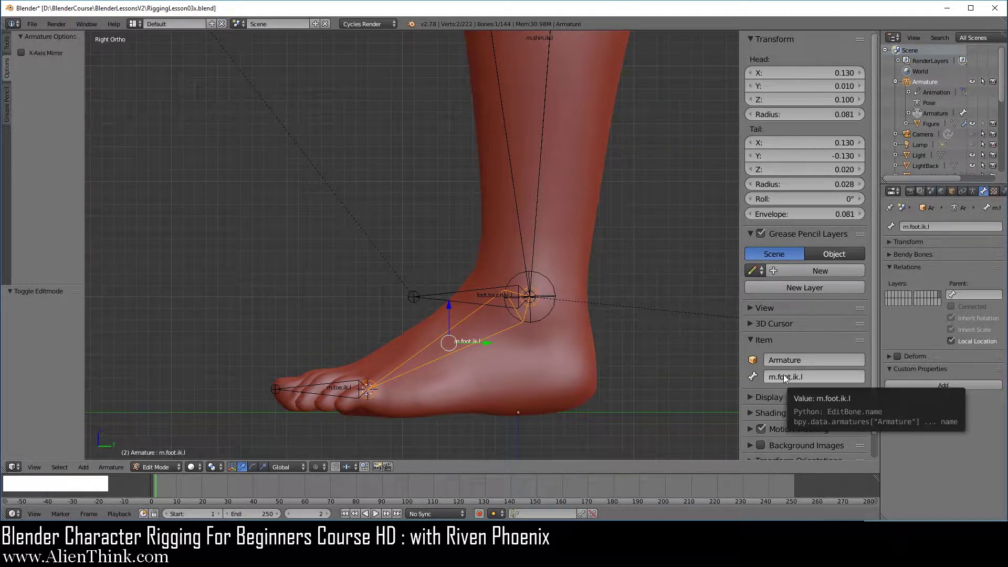
Copy the bone name m.foot.ik.l and, in Pose Mode, paste it as the target bone of m.shin.ik.l's IK constraint.
key(ctrl)
key(ctrl+c)
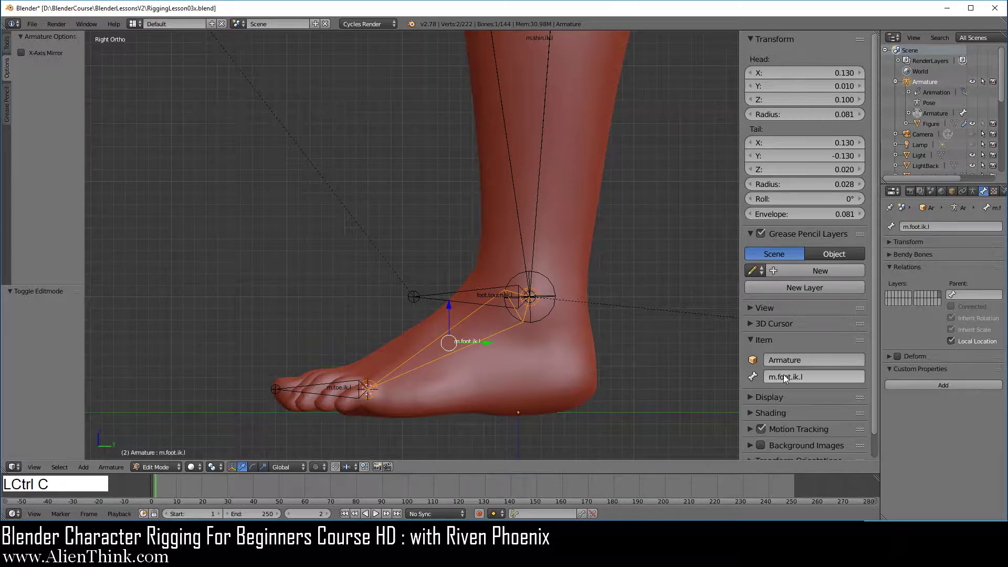
click(156, 466)
click(159, 434)
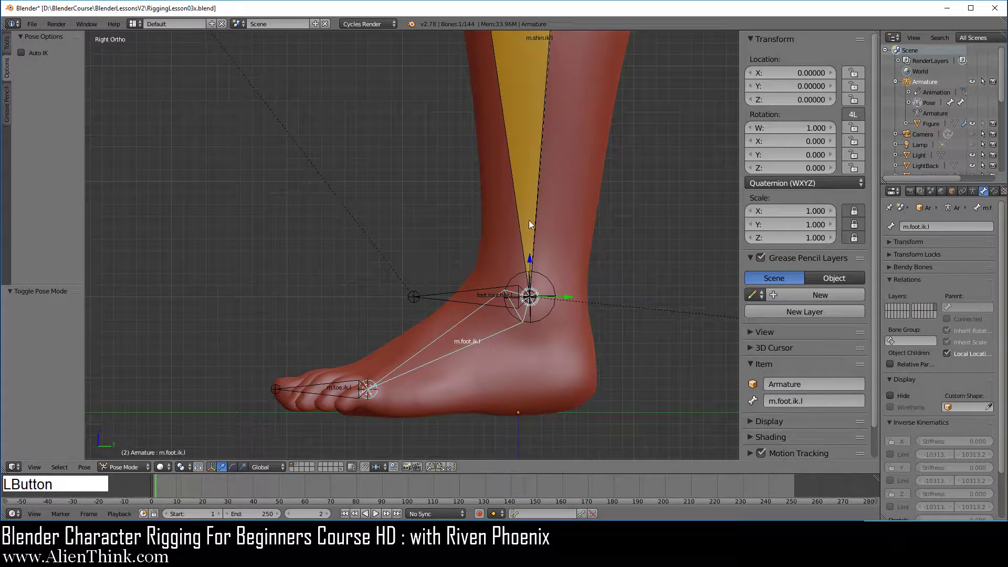
right_click(533, 199)
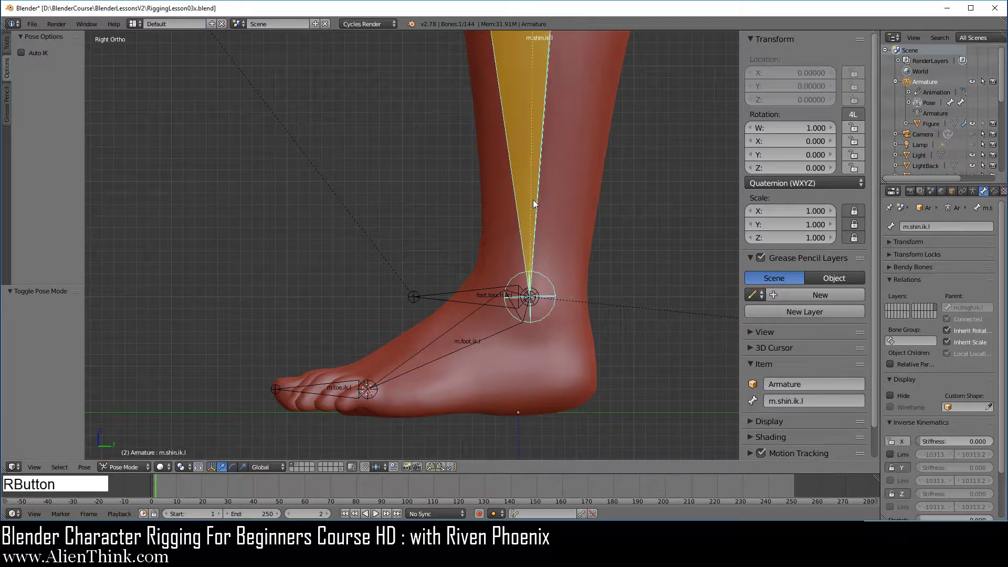
click(994, 192)
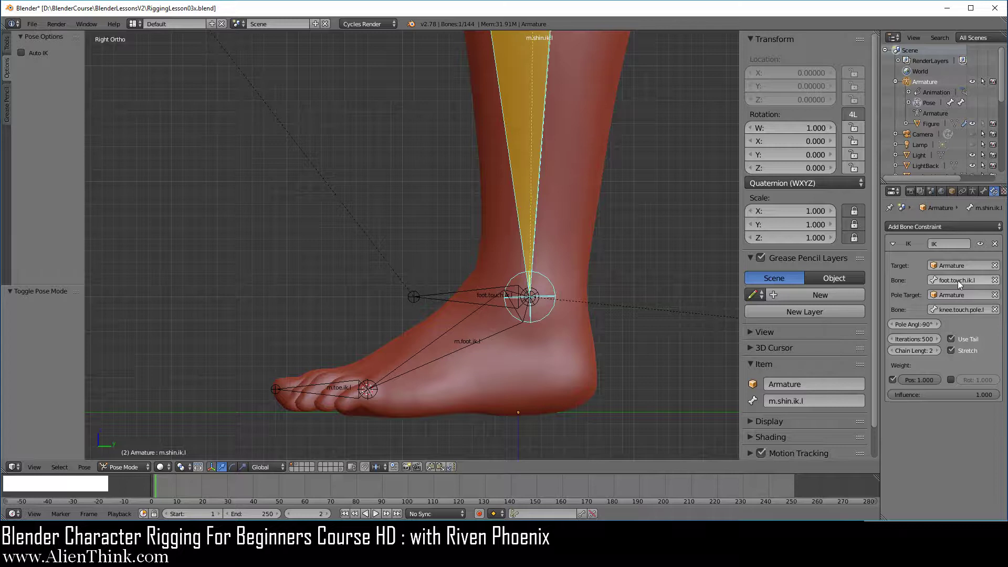
key(ctrl)
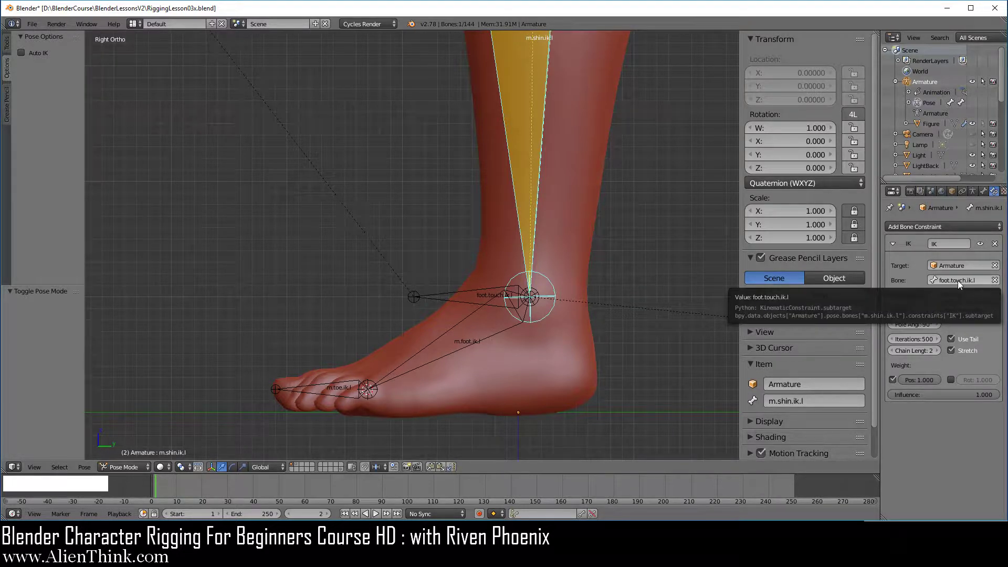
key(ctrl+v)
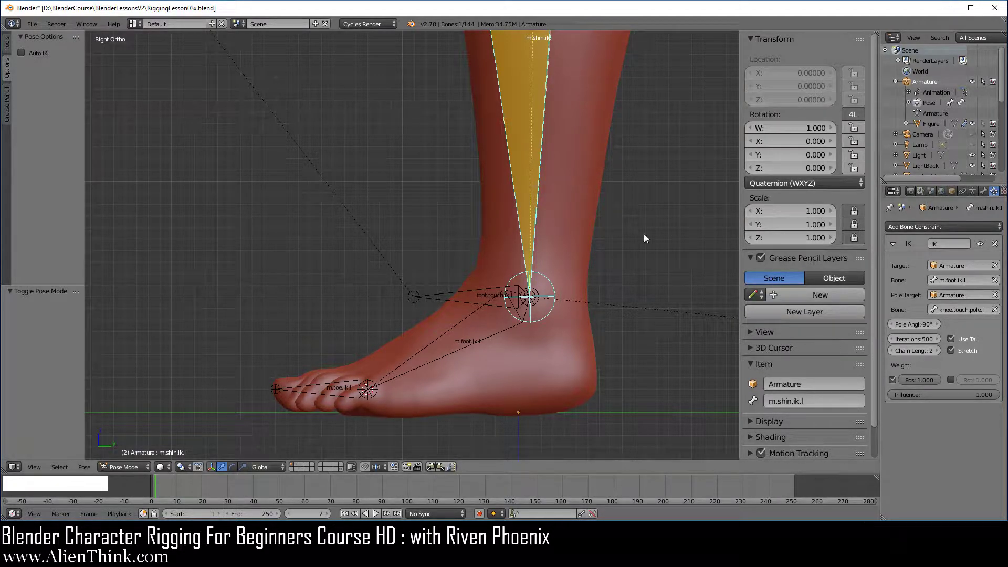
Test the leg rig by moving m.foot.ik.l and rotating foot.touch.ik.l, cancelling each transform.
right_click(499, 334)
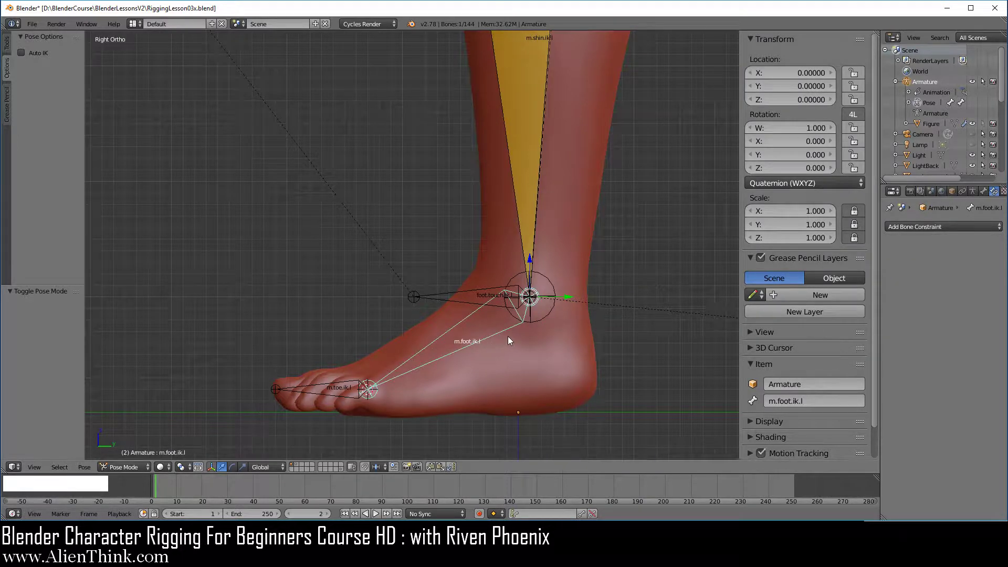
key(g)
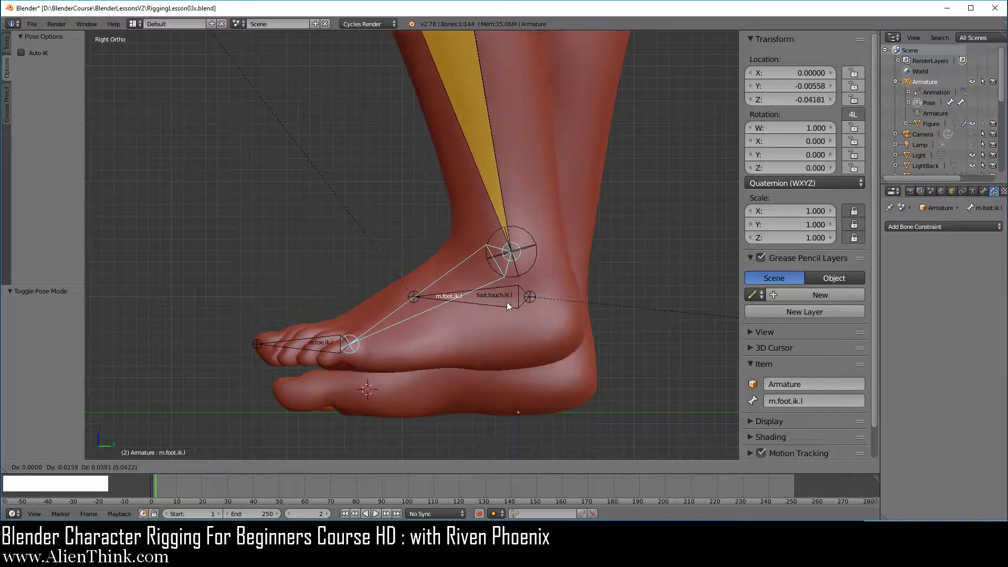
right_click(502, 306)
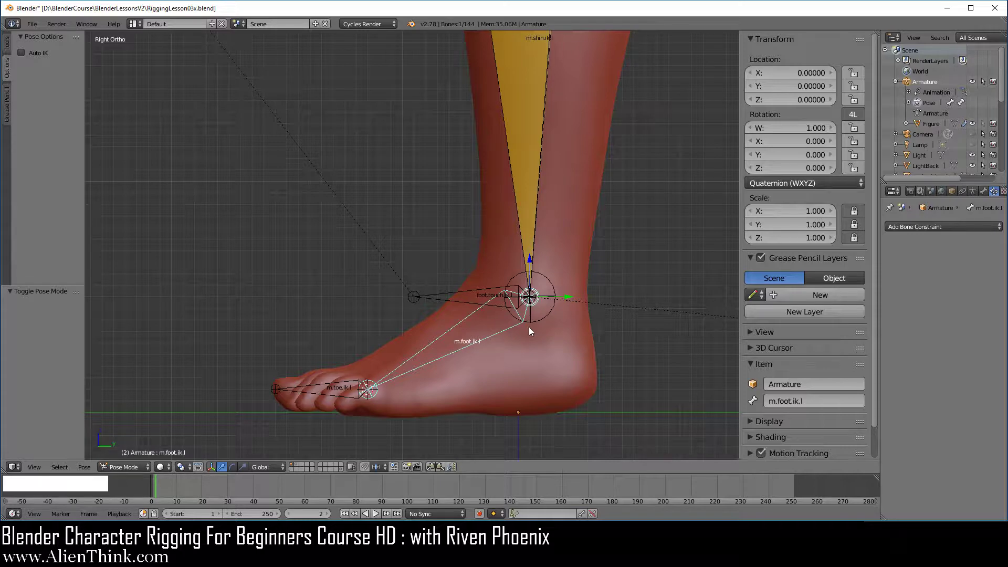
key(g)
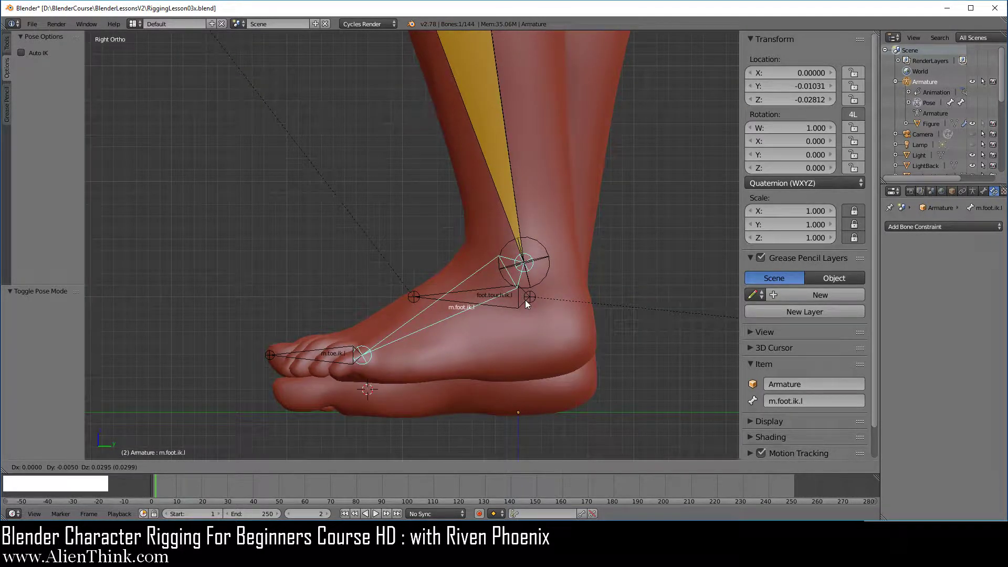
right_click(525, 301)
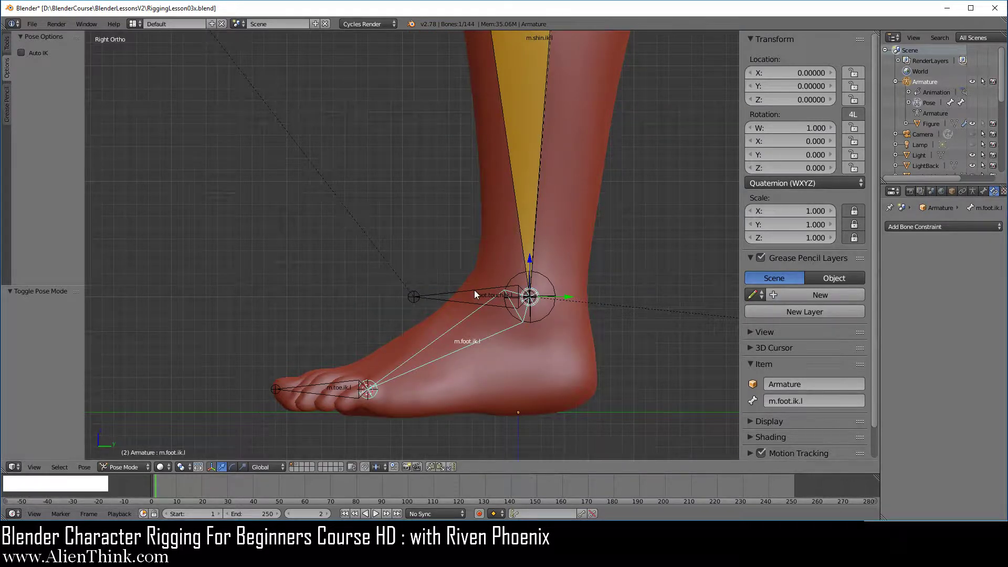
right_click(475, 291)
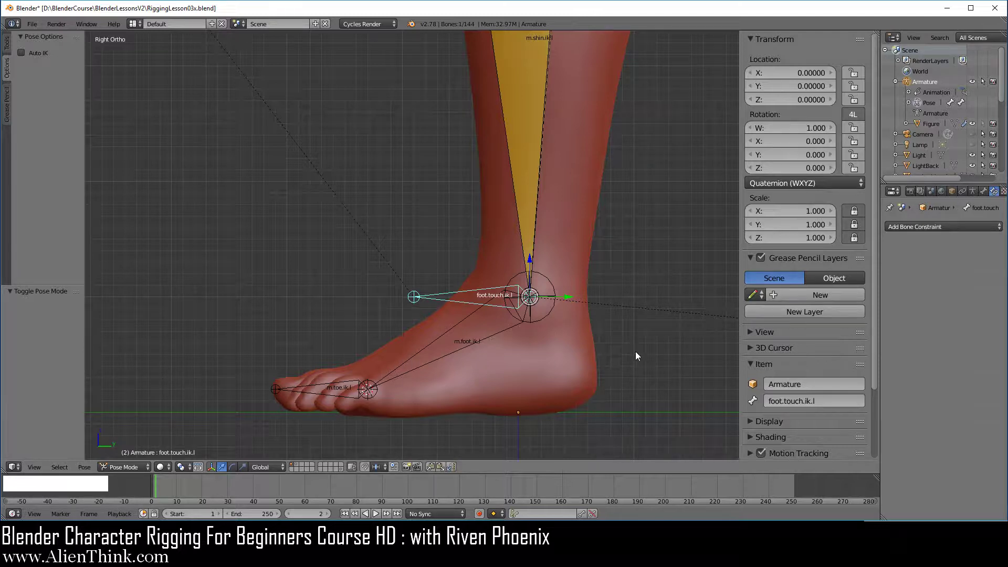
key(r)
right_click(627, 318)
In Edit Mode, extrude a bone from the joint at the ball of the foot to behind the heel, about 0.201 in Y and -0.020 in Z.
shift+middle_drag(501, 339, 469, 272)
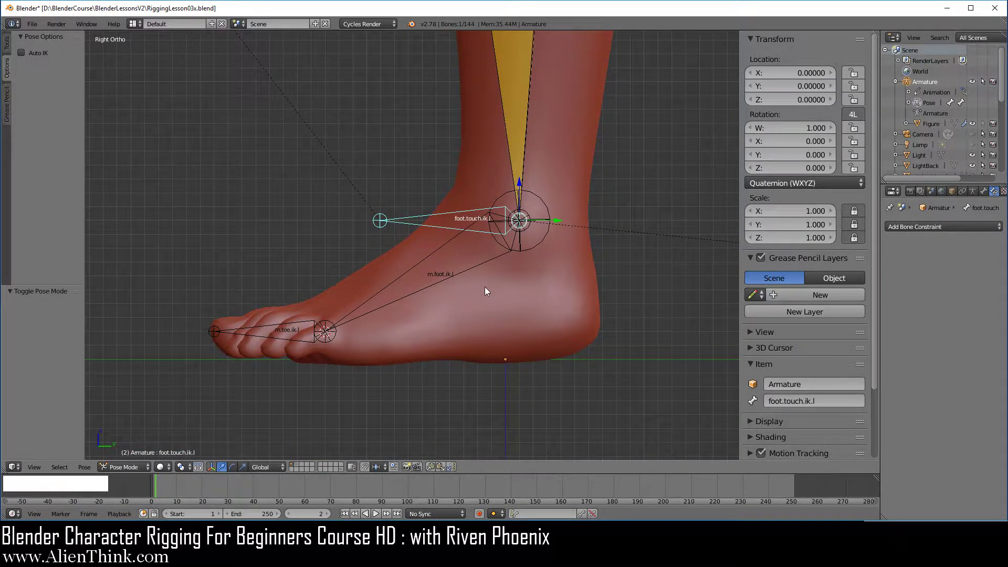
click(118, 466)
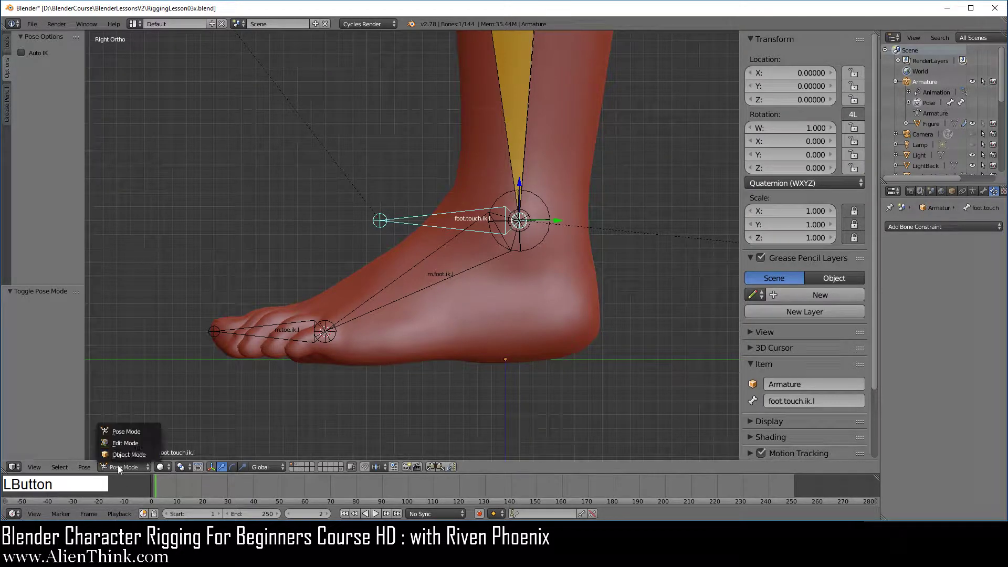
click(127, 443)
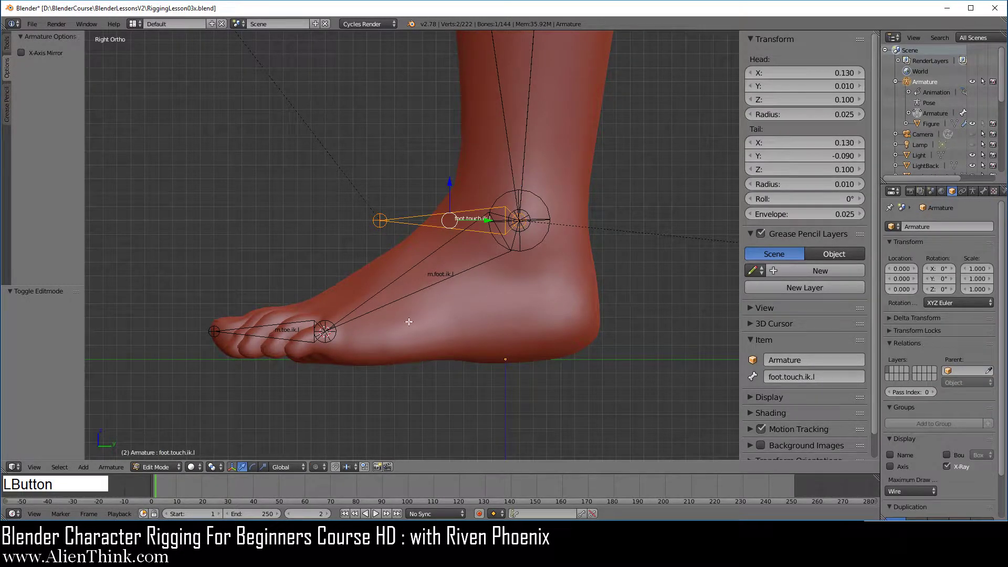
right_click(336, 333)
key(e)
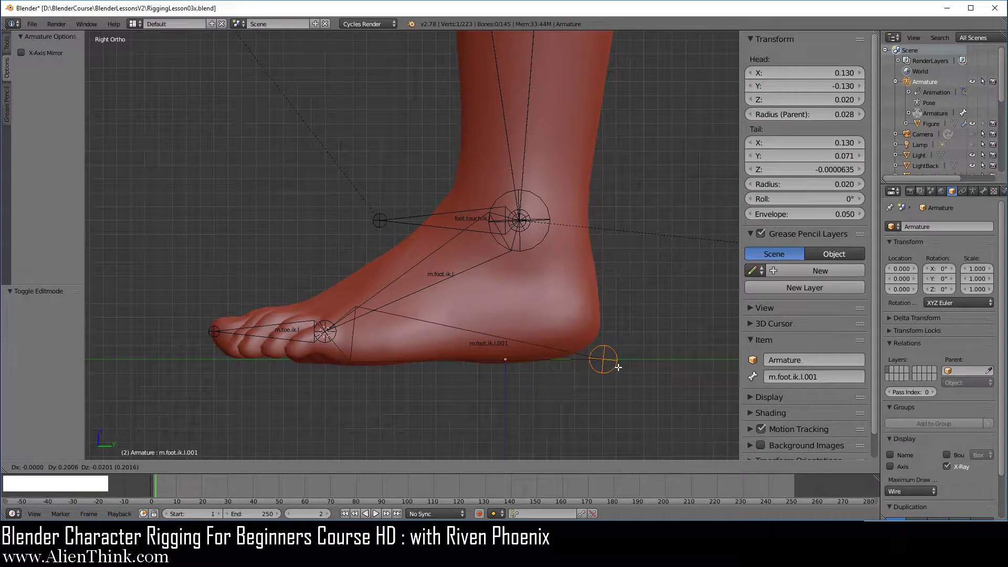
click(619, 367)
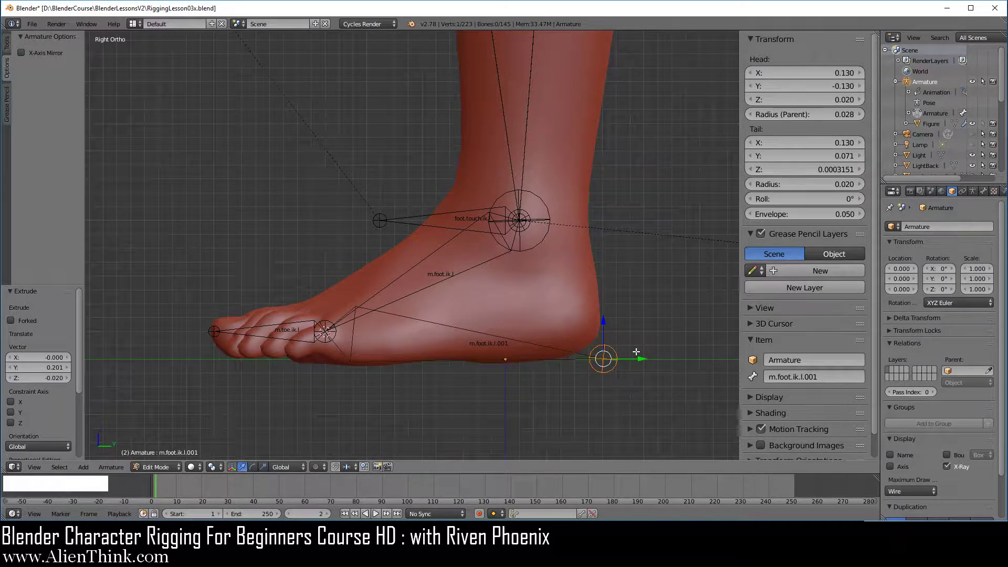
Split the new heel bone from its parent and turn off its Deform option.
right_click(466, 332)
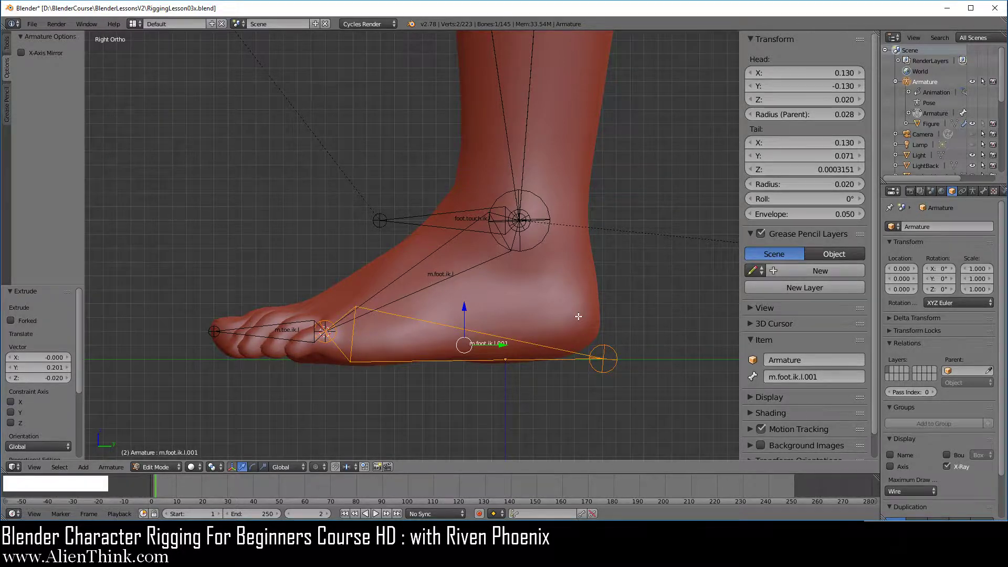
key(y)
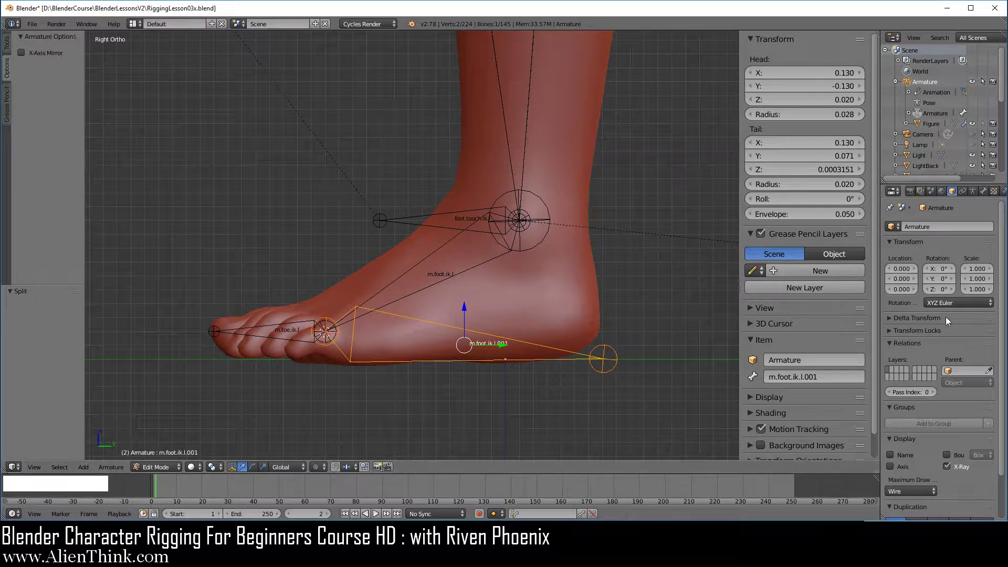
click(984, 192)
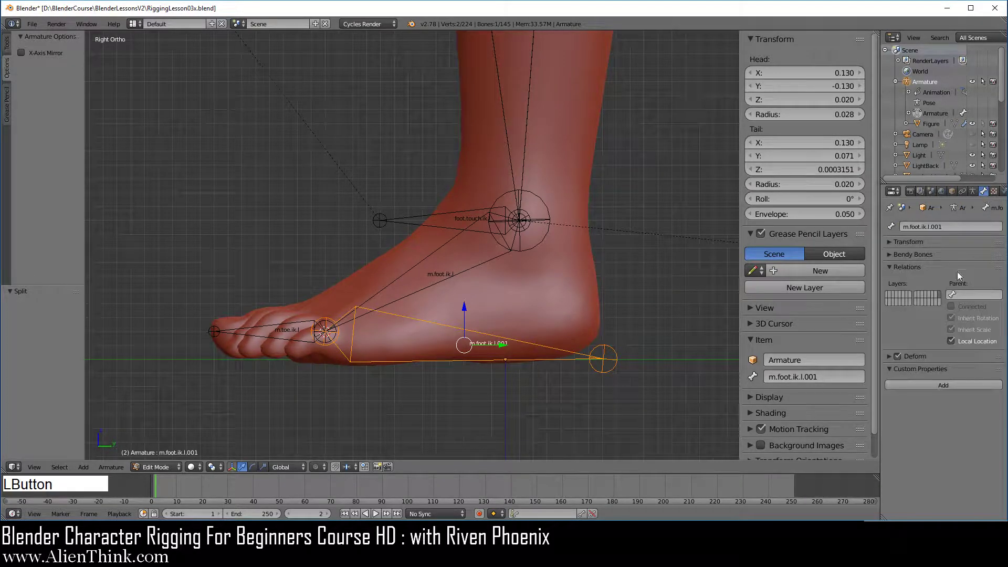
click(898, 356)
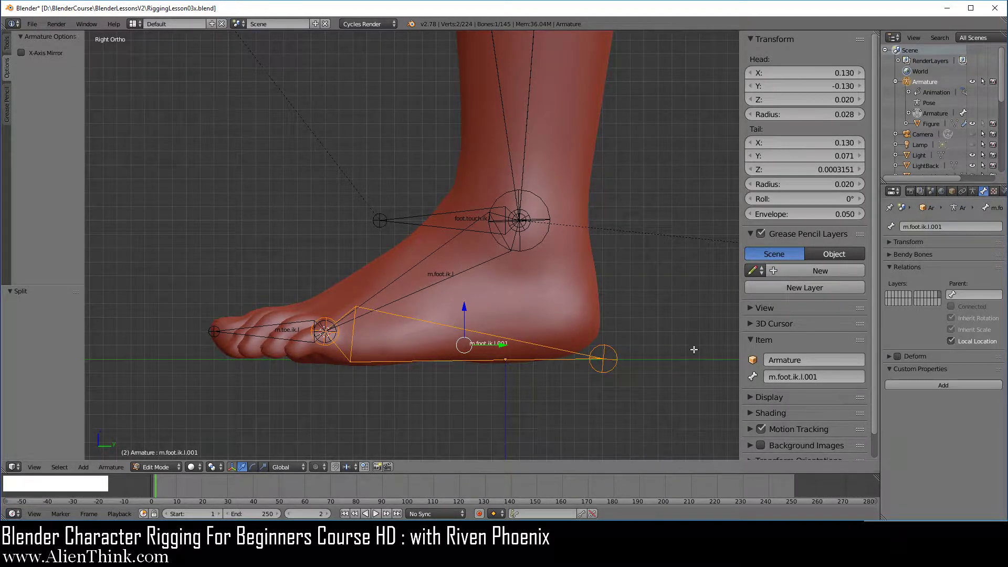
Rename the split heel bone to m.foot.roll.b.l.
click(832, 380)
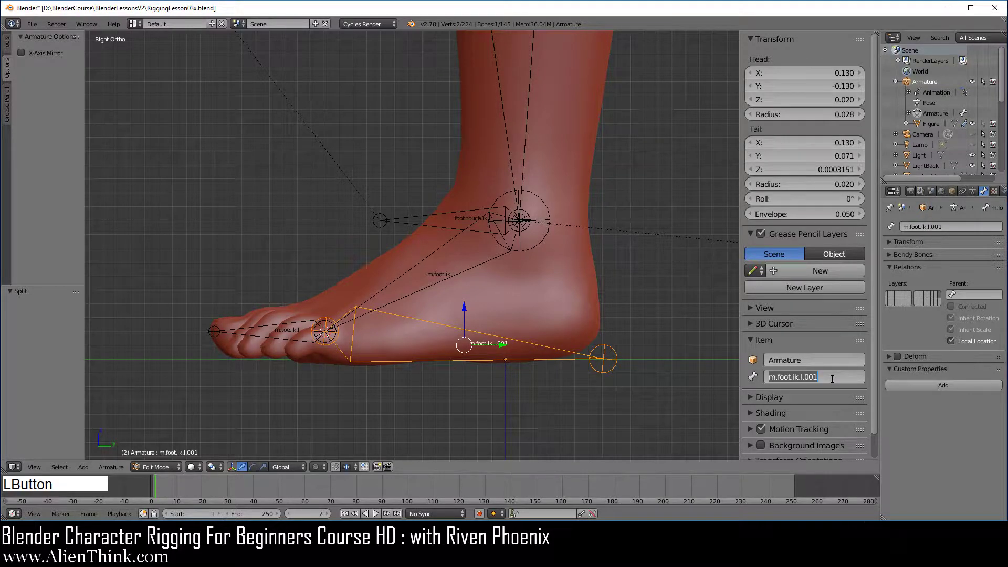
text(m.foo)
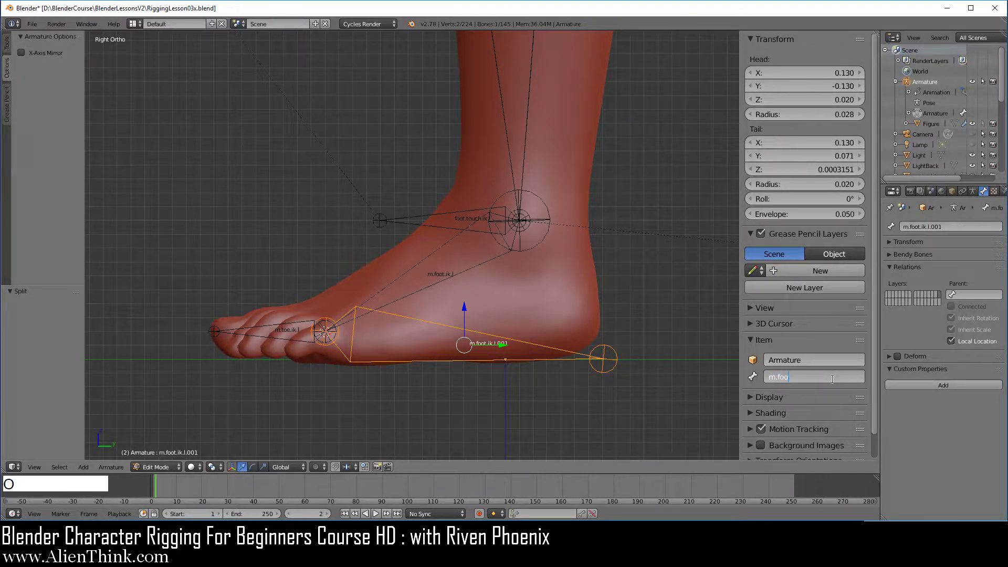
text(t.roll.b.l)
key(Return)
Parent m.foot.ik.l to m.foot.roll.b.l with Keep Offset.
right_click(480, 264)
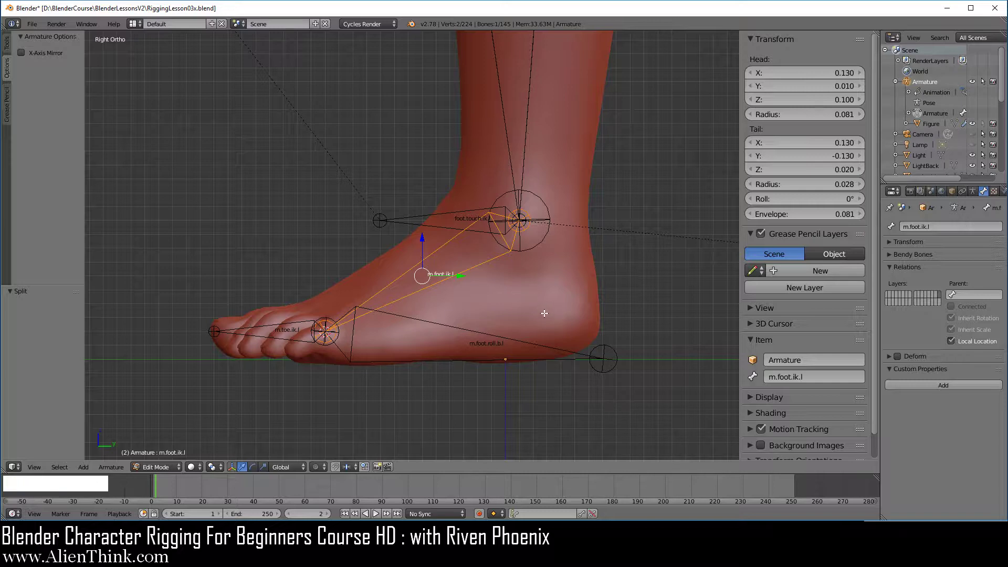
shift+right_click(532, 341)
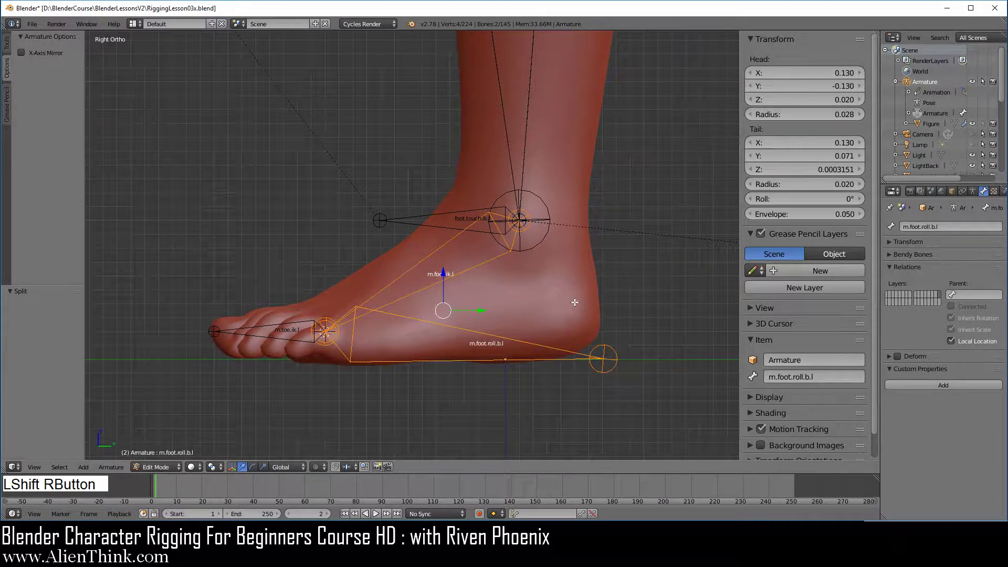
key(ctrl+p)
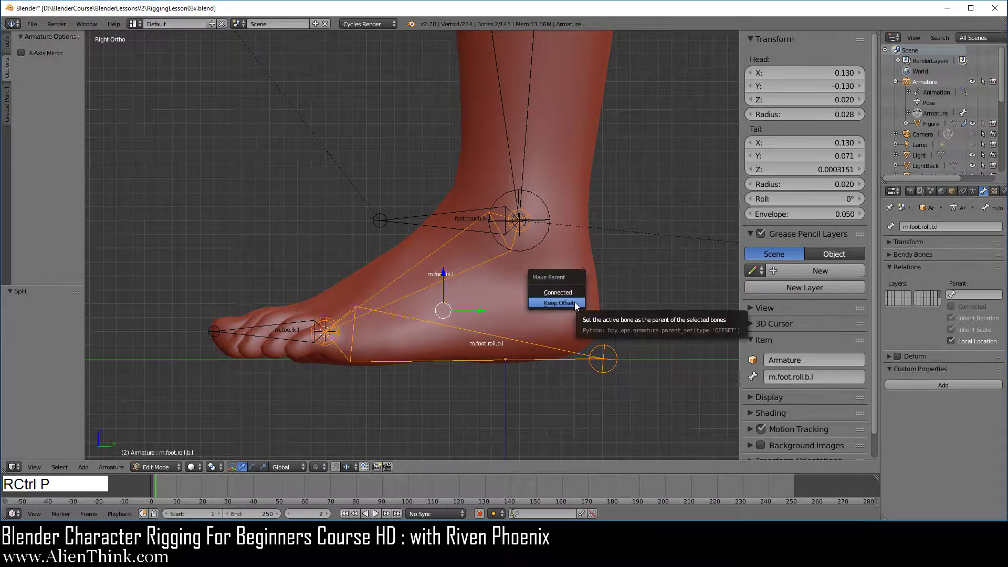
click(574, 301)
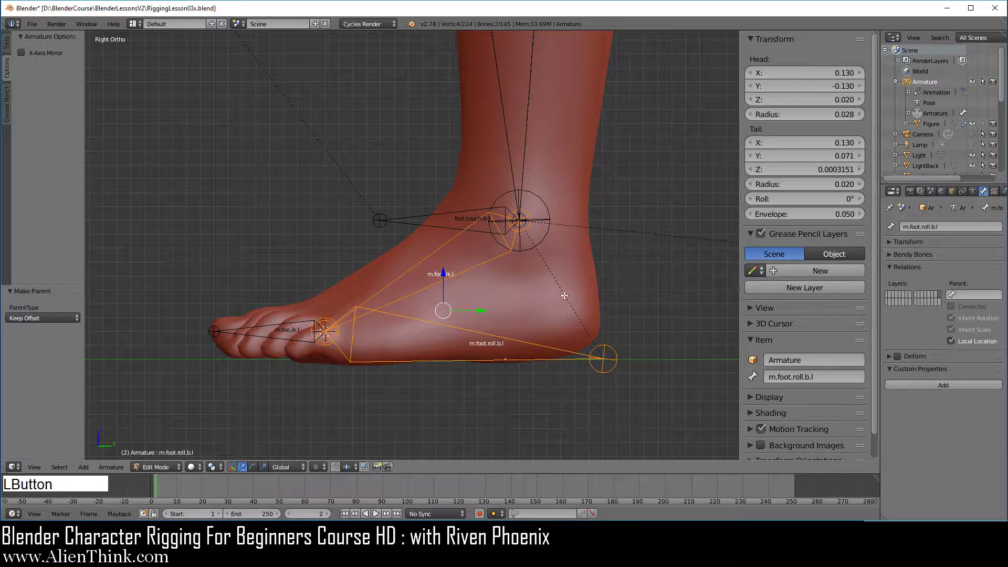
In Pose Mode, check the toe and foot bones and test-rotate m.foot.roll.b.l, cancelling the rotation.
click(173, 467)
click(169, 428)
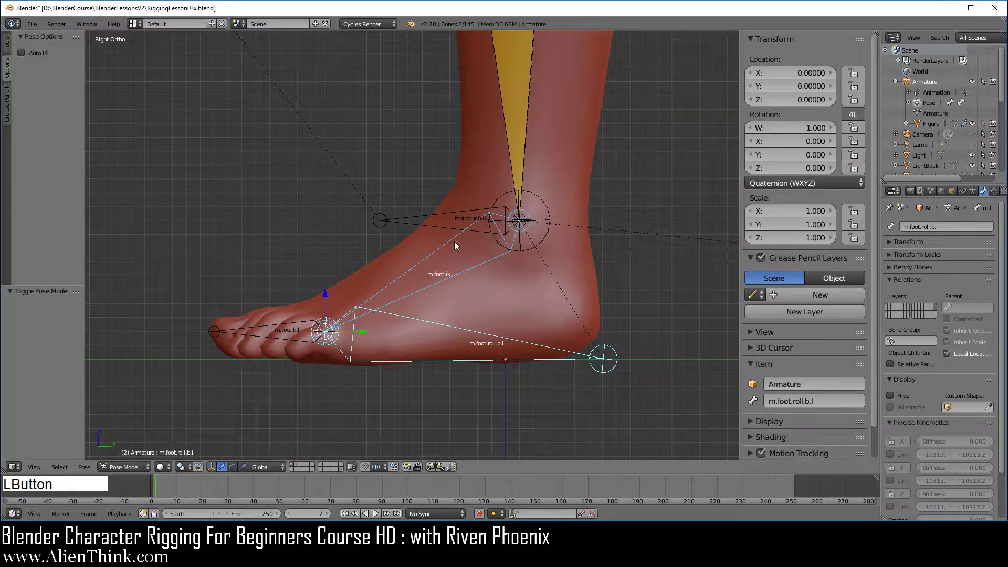
right_click(283, 329)
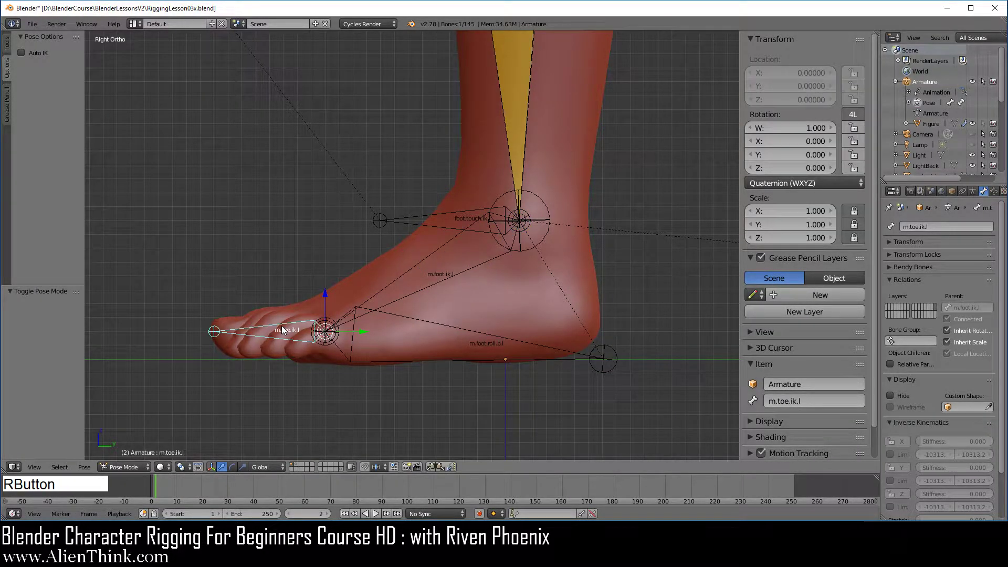
right_click(427, 293)
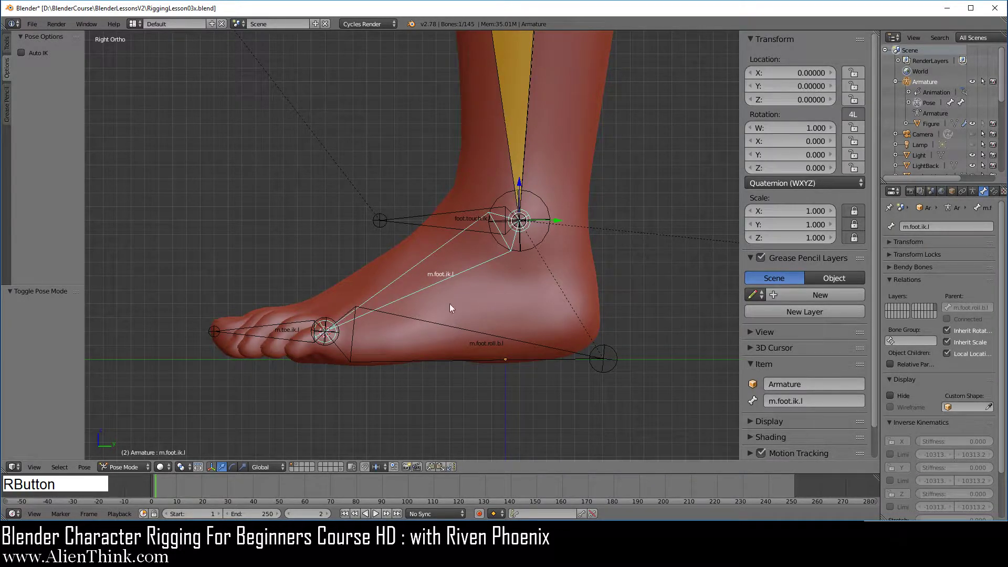
right_click(474, 266)
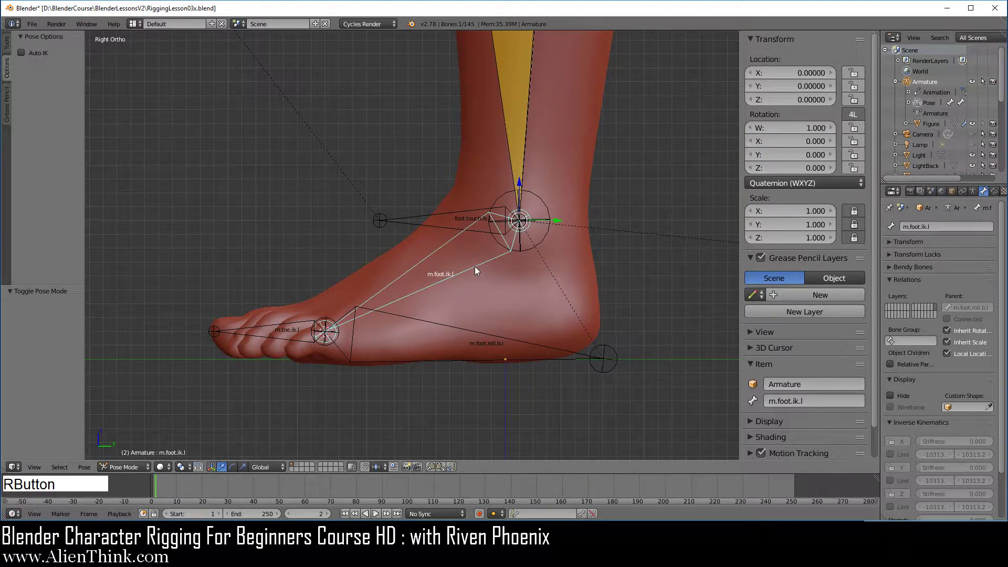
right_click(503, 343)
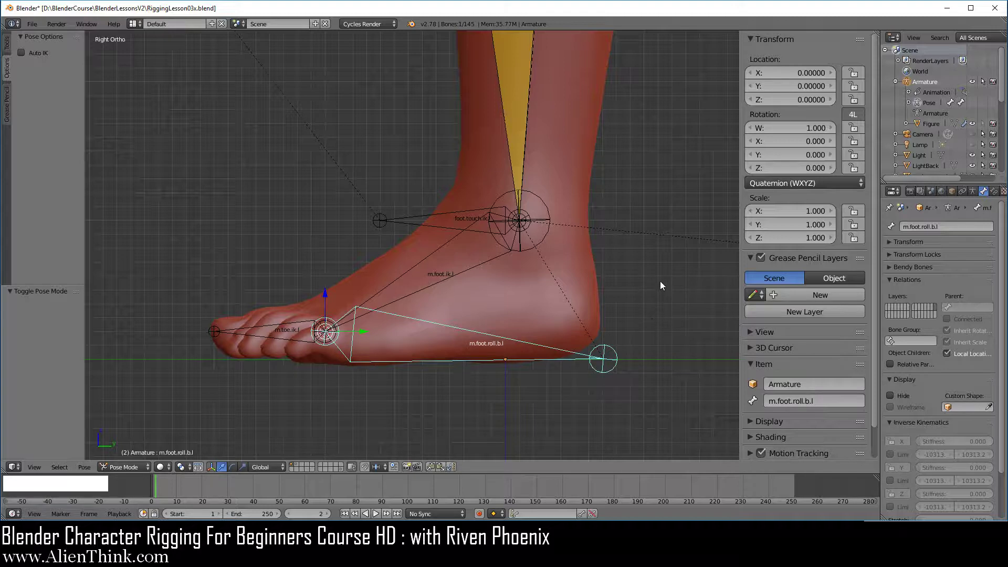
key(r)
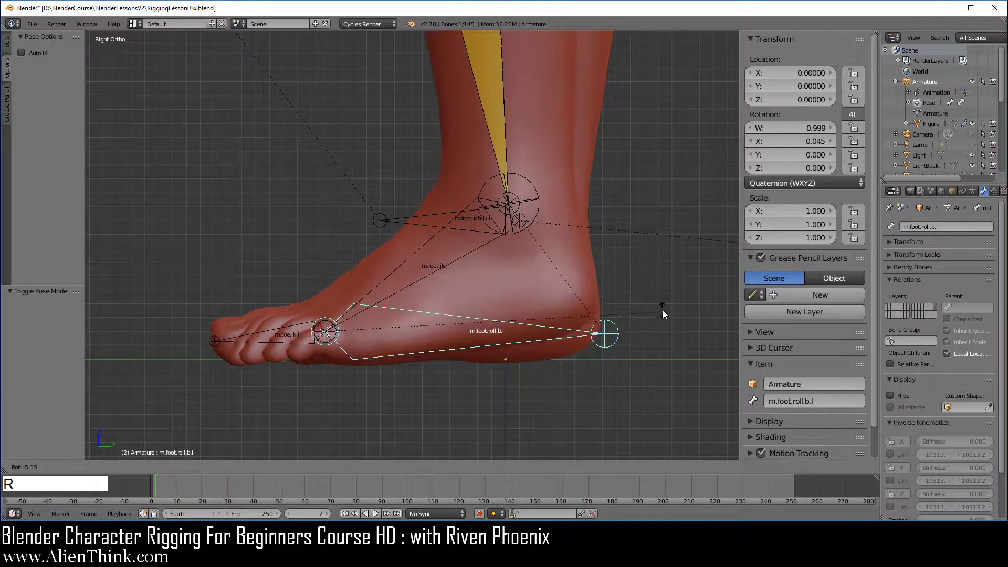
right_click(660, 322)
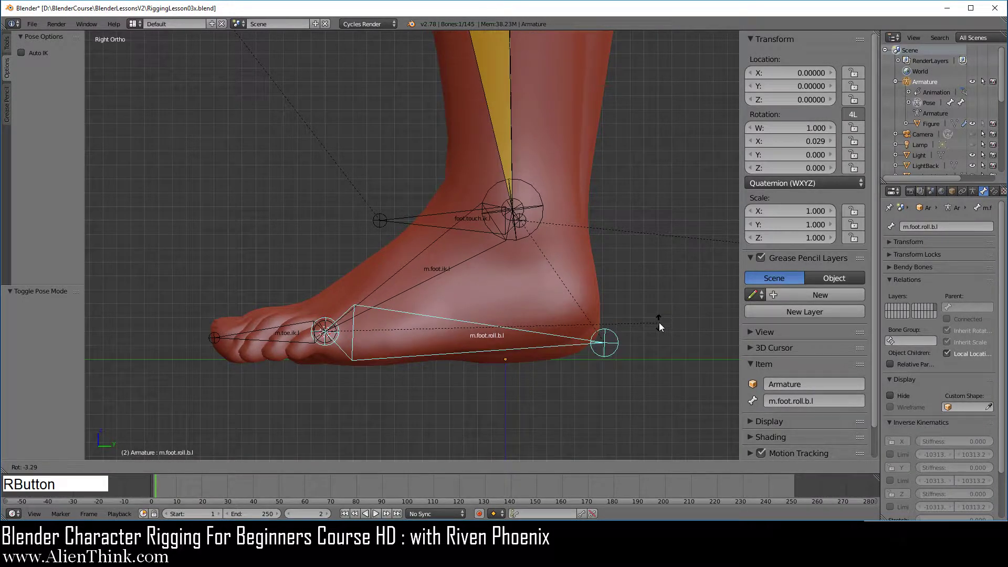
Rotate m.foot.roll.b.l by about 14.5° to test the foot roll, and clear its pose rotation.
right_click(478, 265)
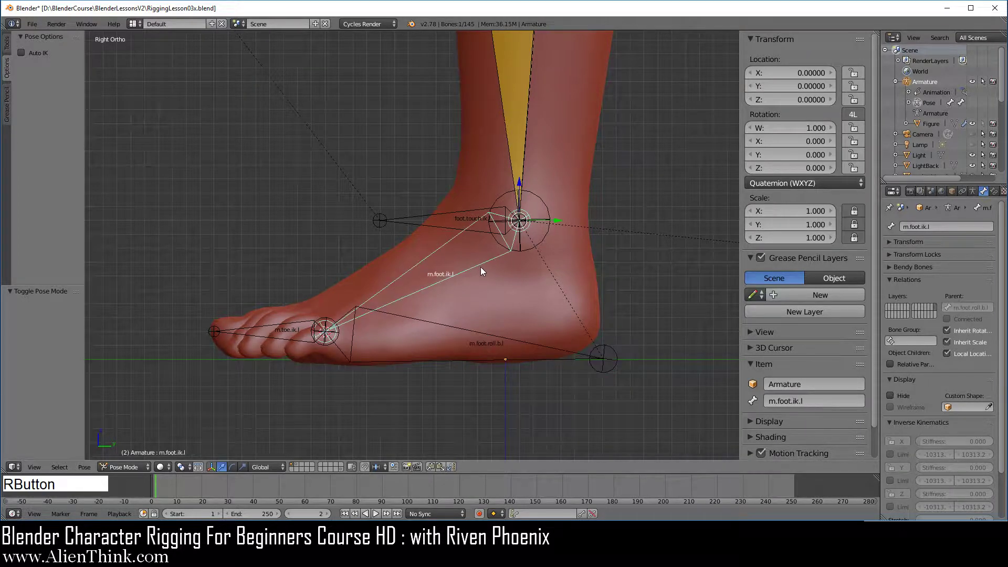
right_click(519, 143)
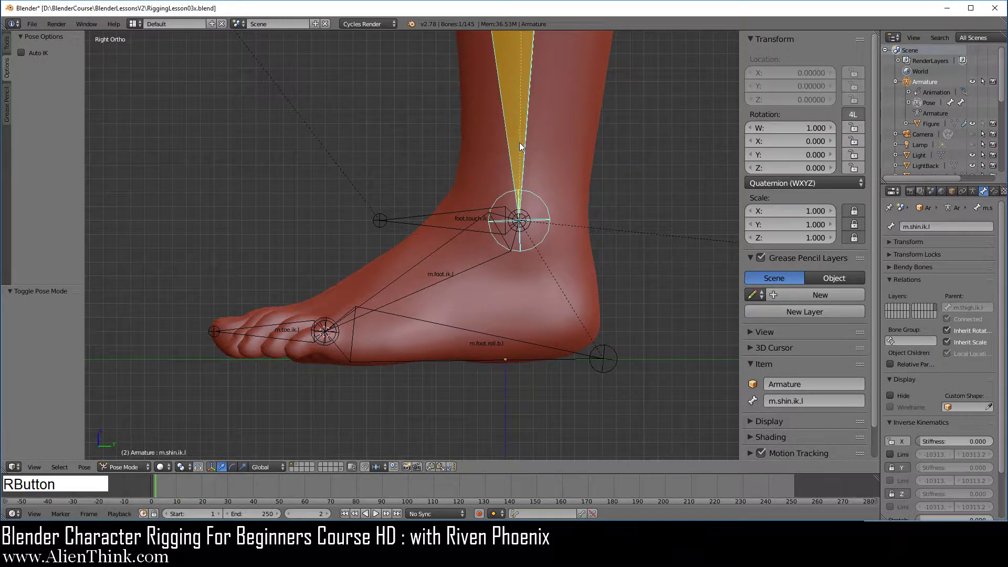
right_click(536, 344)
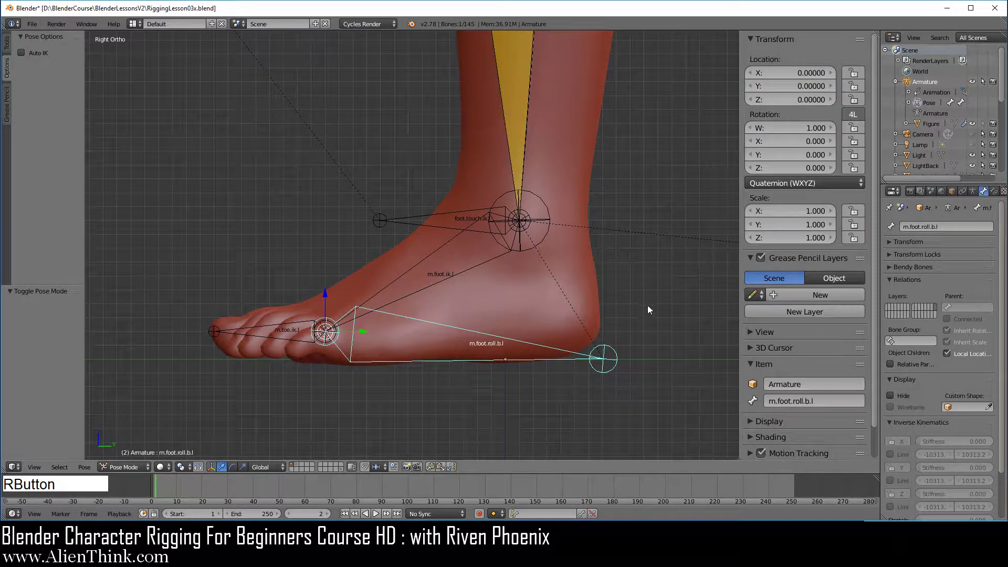
key(r)
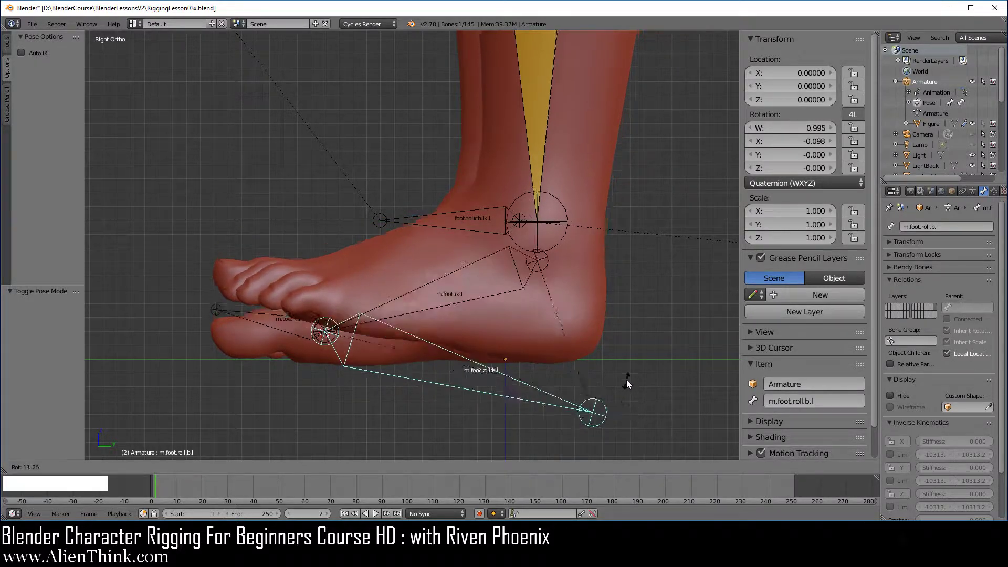
click(616, 420)
right_click(507, 301)
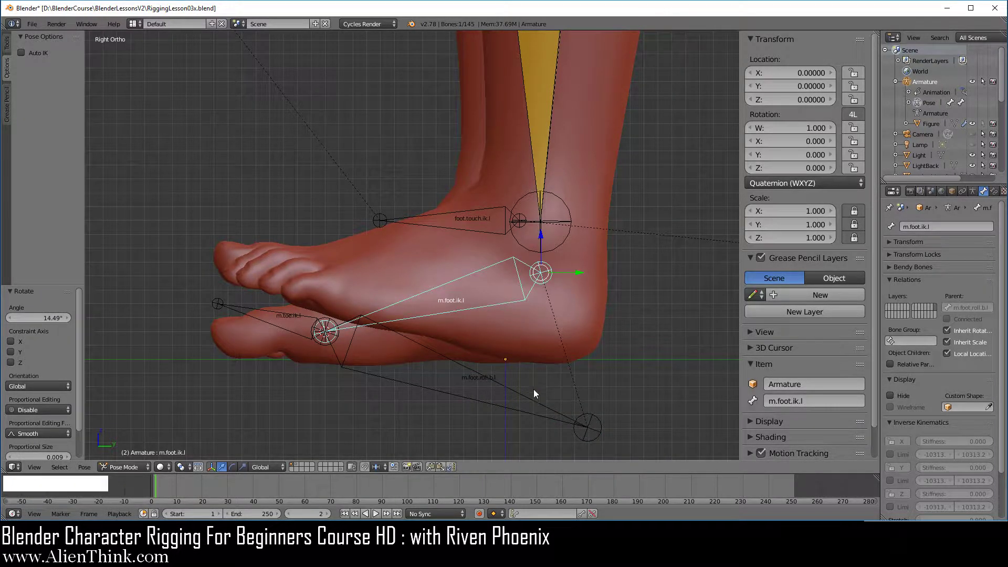
right_click(570, 403)
key(r)
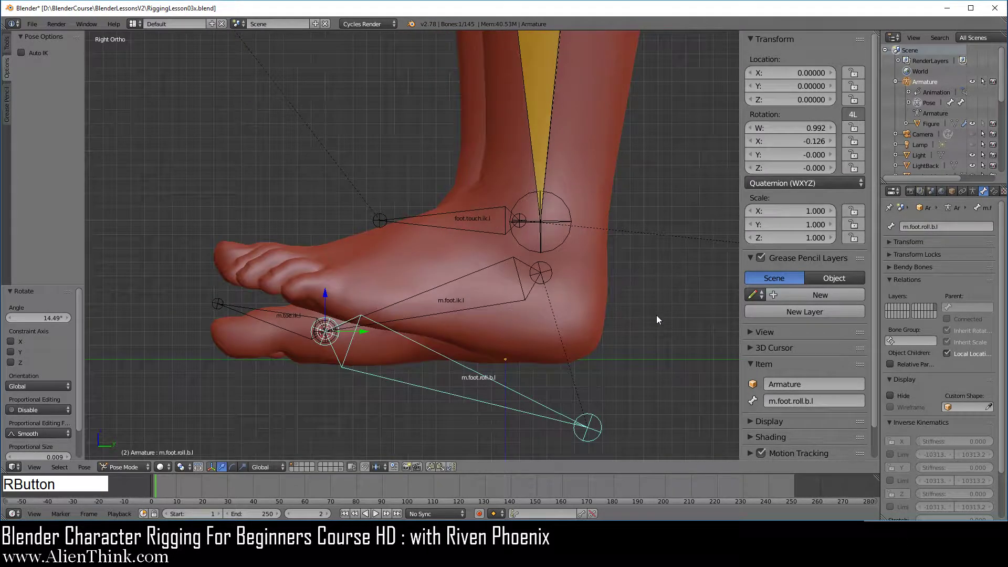
key(alt+r)
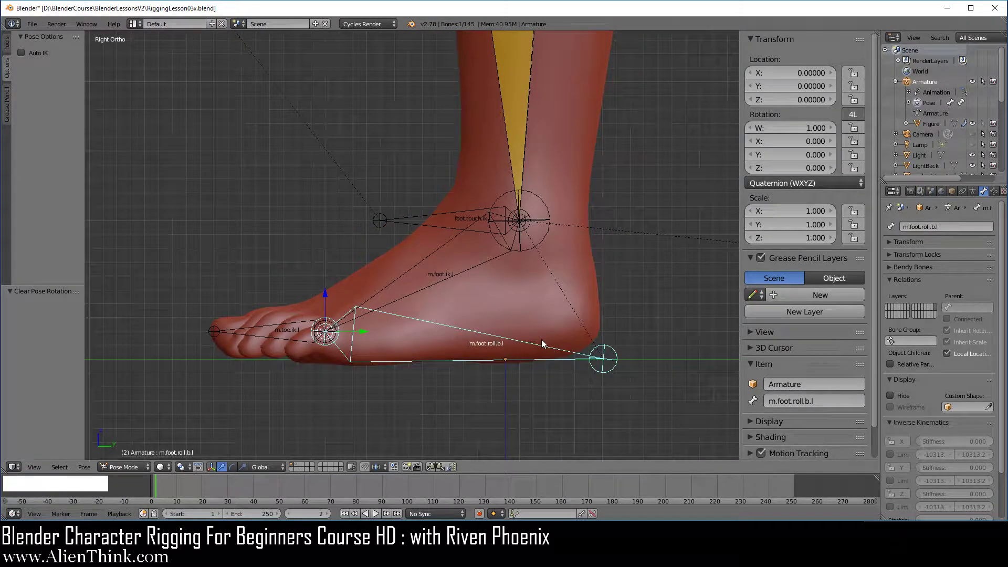
In Edit Mode, duplicate m.foot.roll.b.l in place and switch the copy's direction so it starts at the heel.
click(125, 466)
click(131, 443)
right_click(494, 335)
key(shift+d)
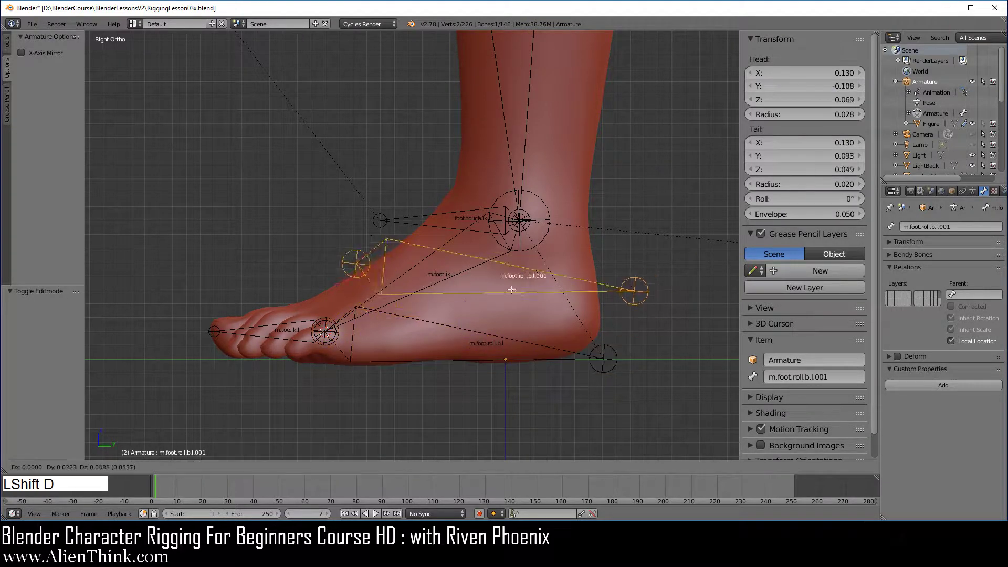
right_click(527, 267)
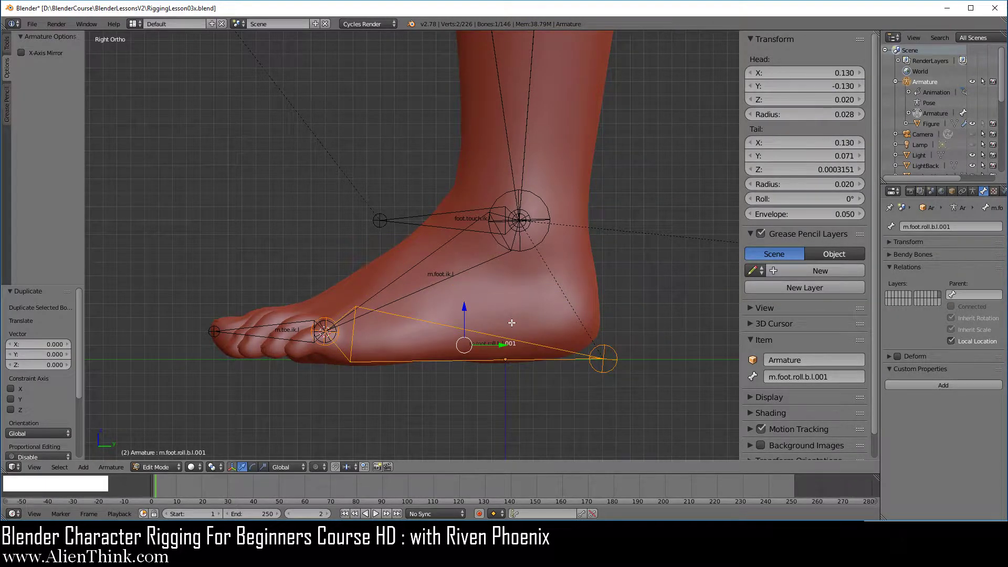
key(alt+f)
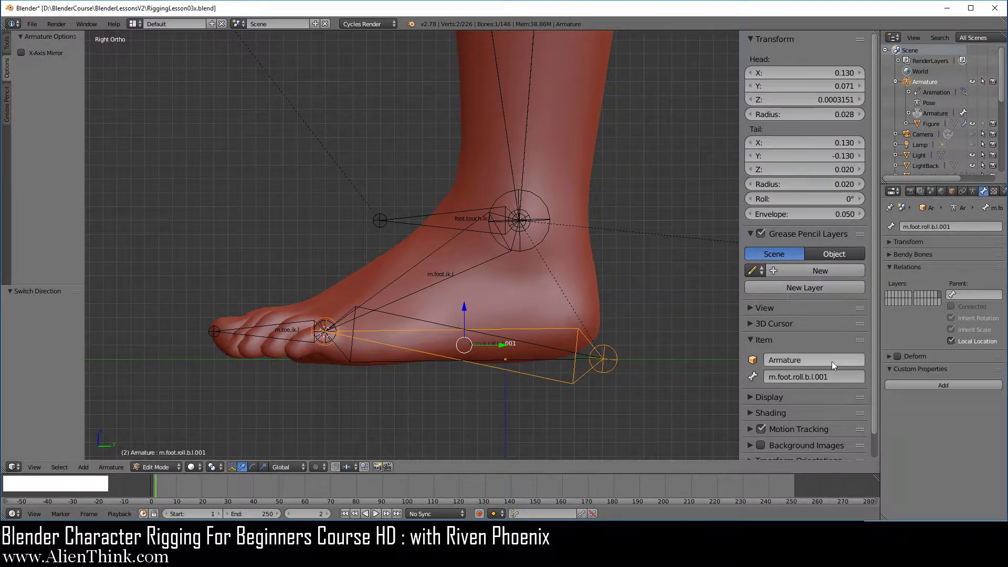
Rename the reversed duplicate bone to m.foot.roll.a.l.
click(815, 377)
drag(807, 377, 841, 379)
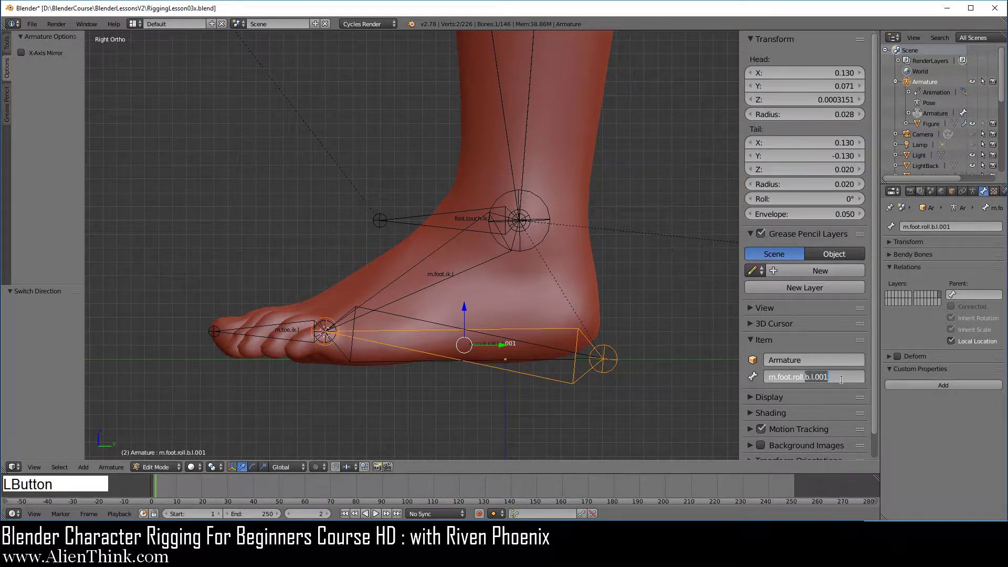
text(a.l)
key(Return)
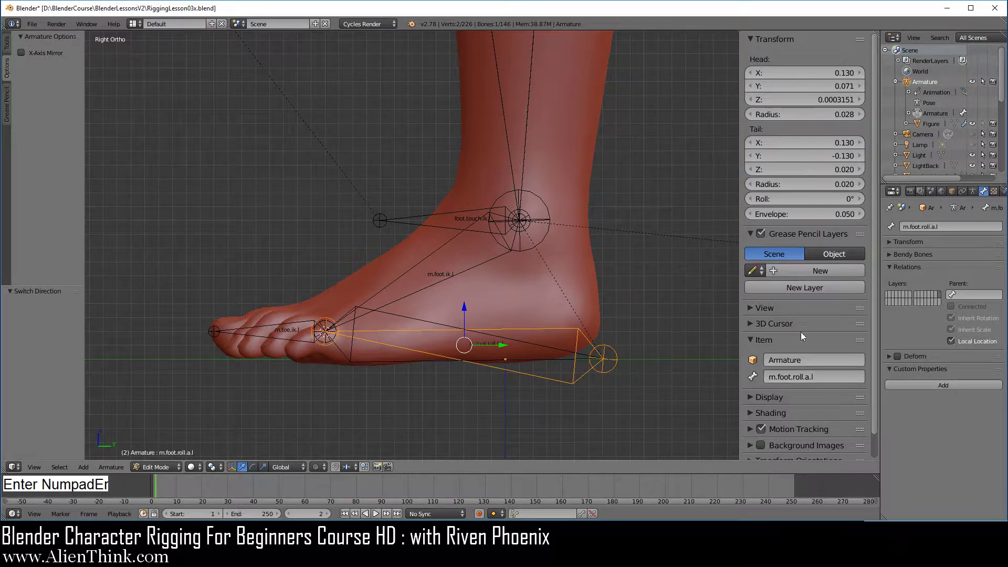
Parent m.foot.roll.b.l to m.foot.roll.a.l with Keep Offset.
right_click(533, 344)
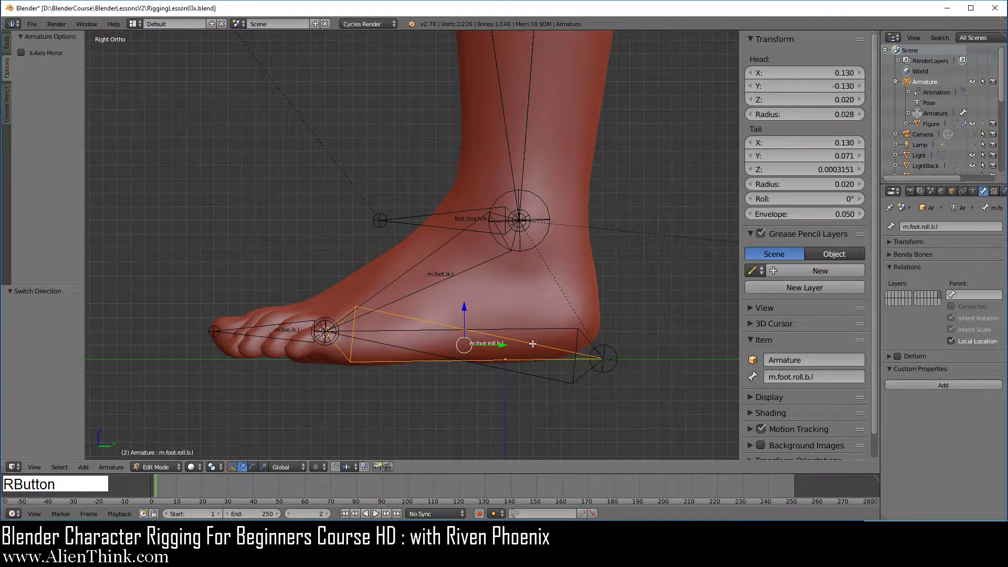
right_click(542, 329)
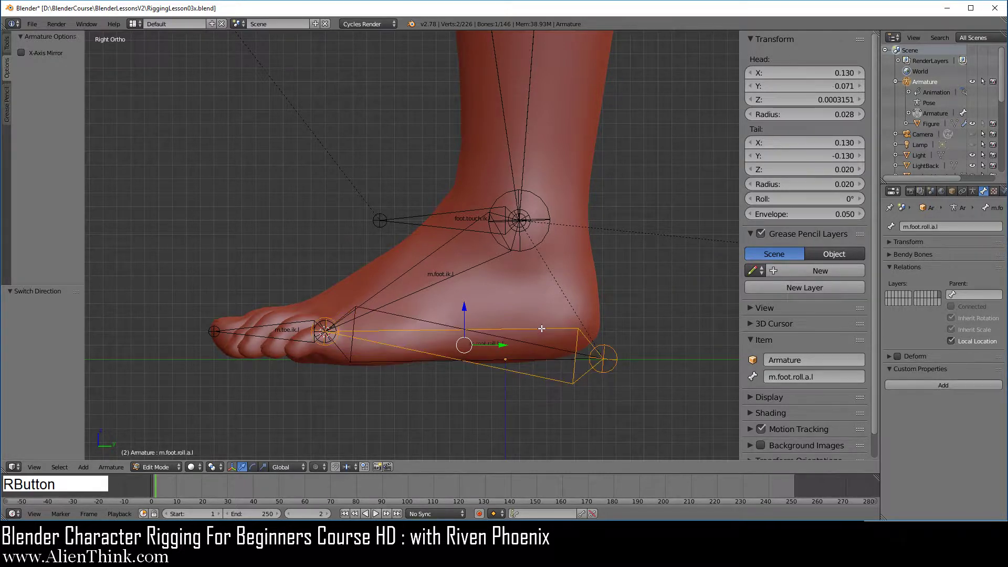
right_click(522, 340)
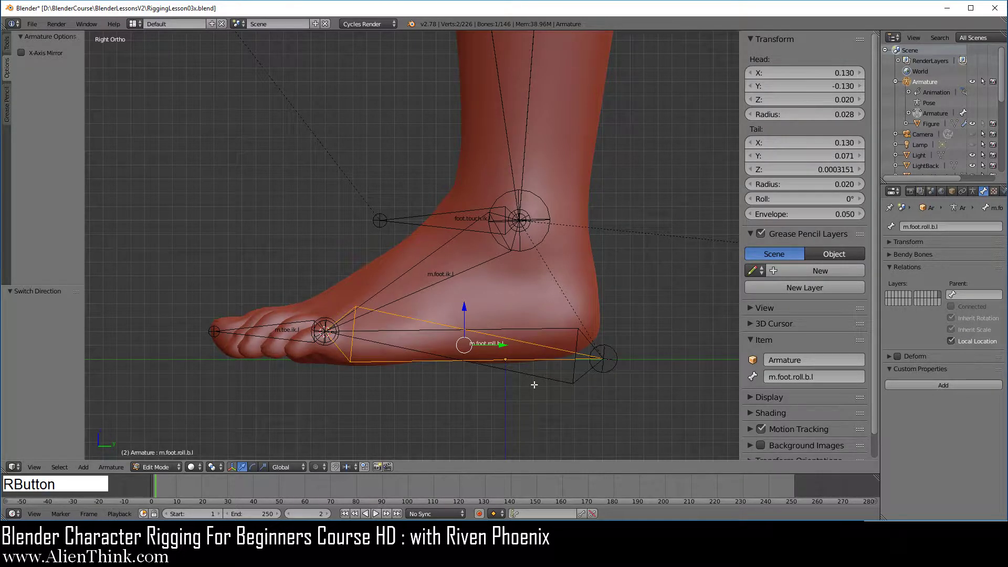
shift+right_click(539, 331)
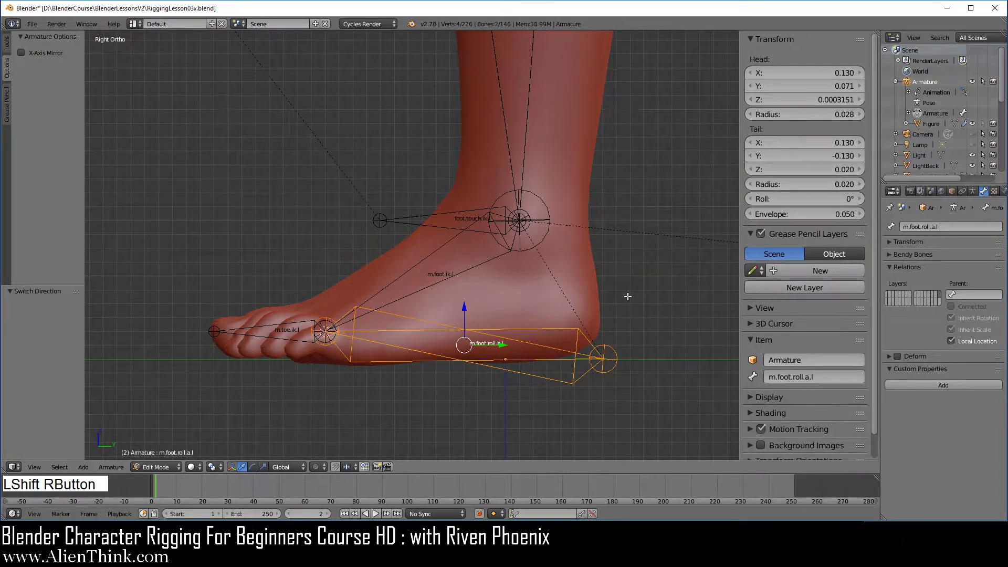
key(ctrl+p)
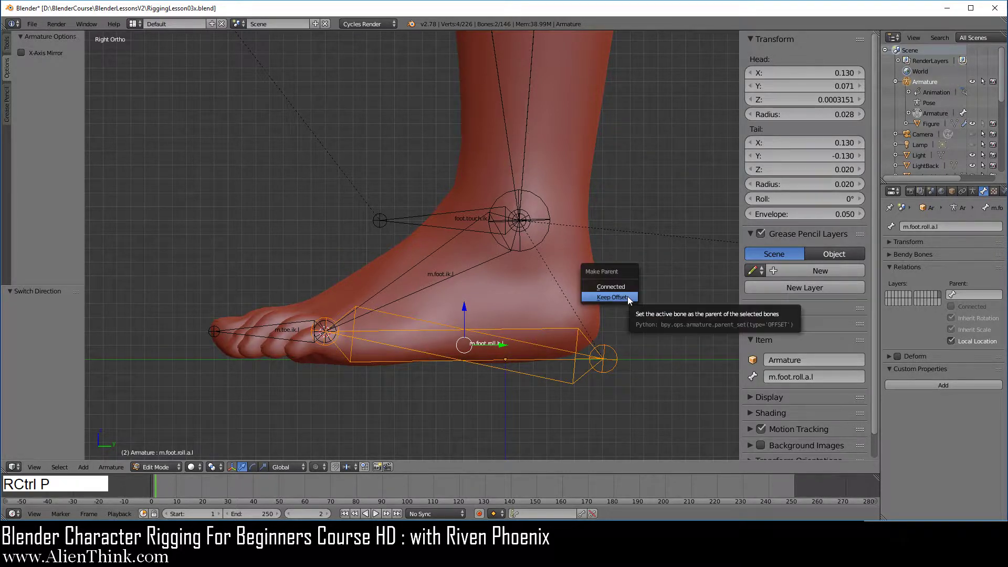
click(628, 297)
In Pose Mode, test-rotate m.foot.roll.b.l and m.foot.roll.a.l in turn, cancelling each rotation.
click(156, 467)
click(167, 432)
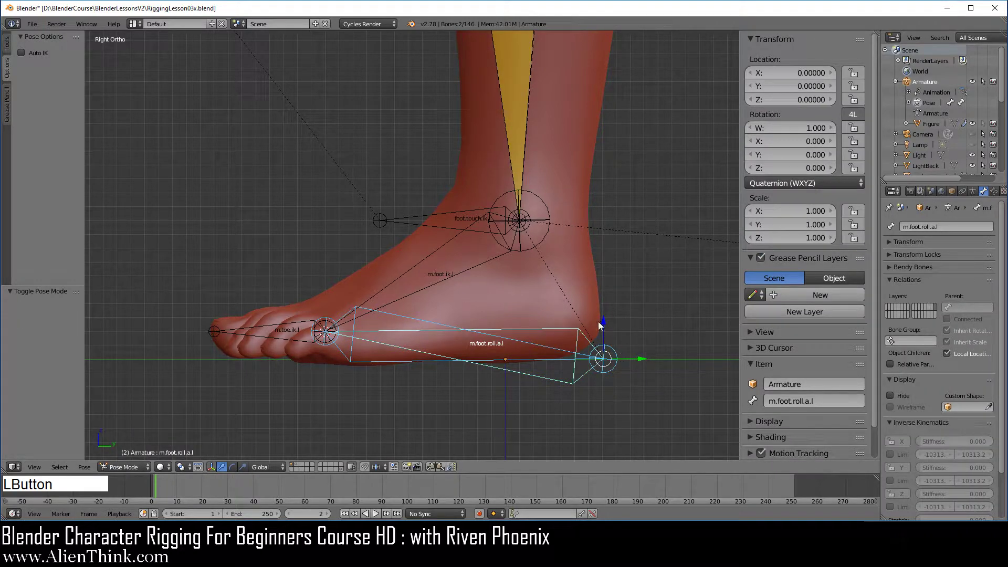
right_click(523, 344)
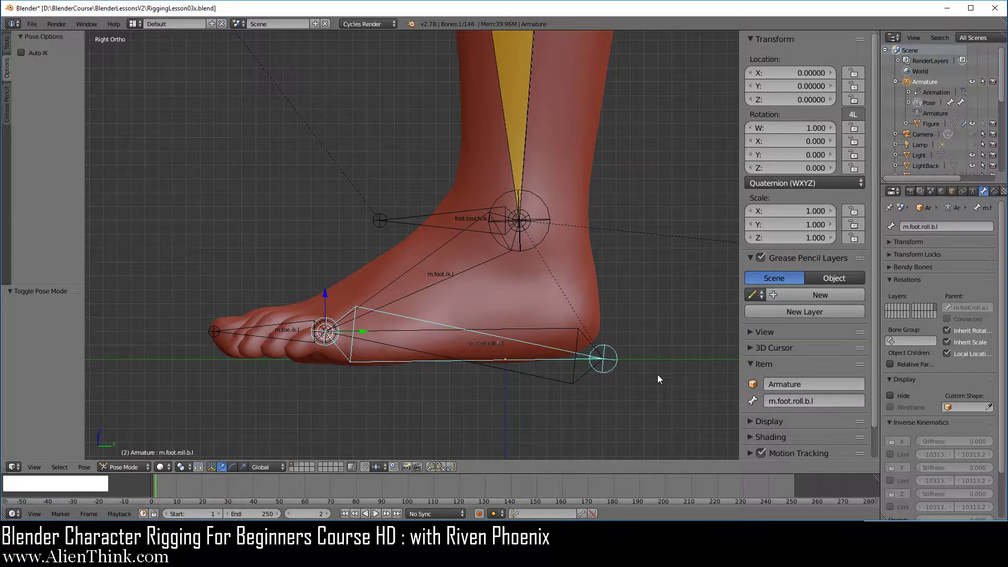
key(r)
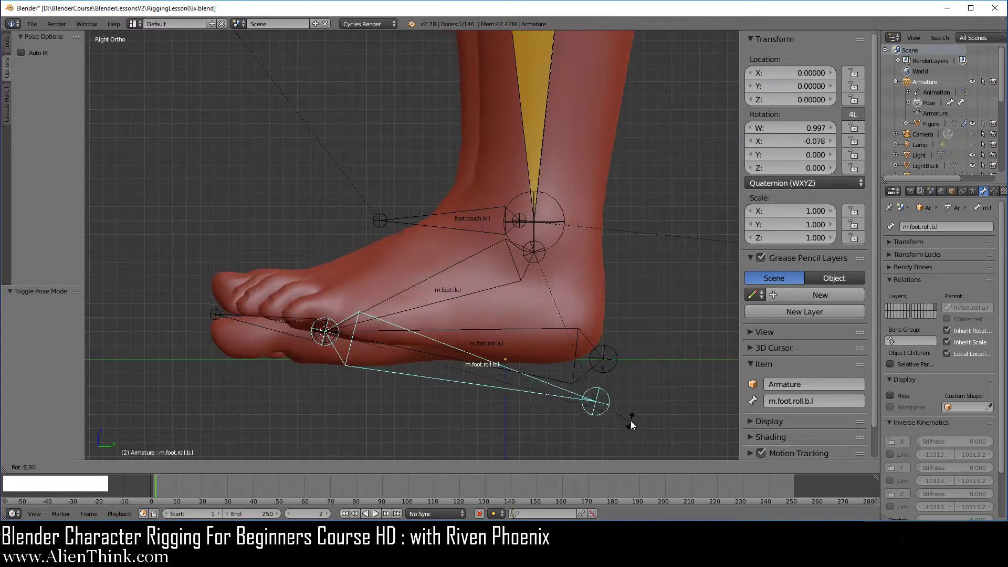
right_click(642, 333)
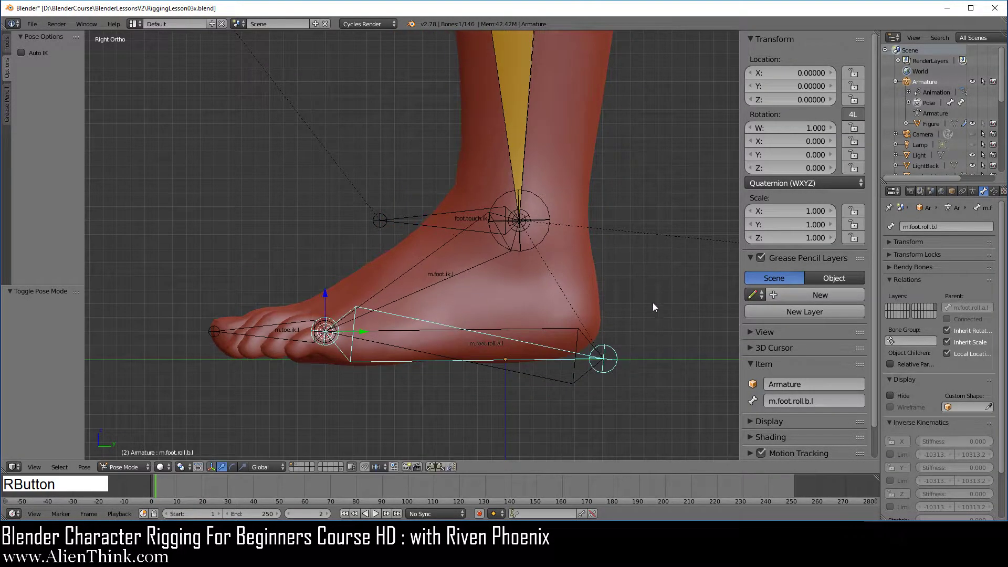
right_click(561, 327)
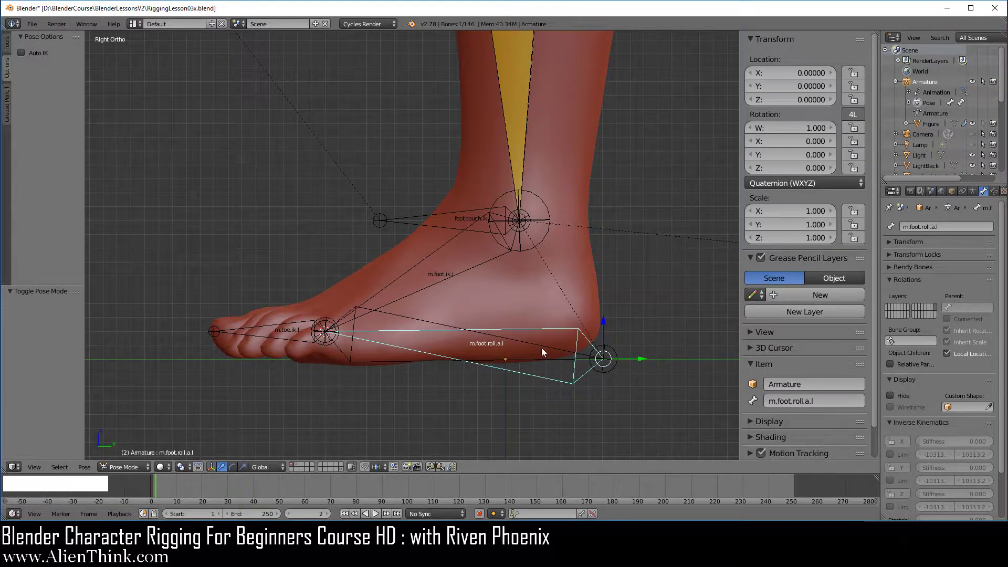
key(r)
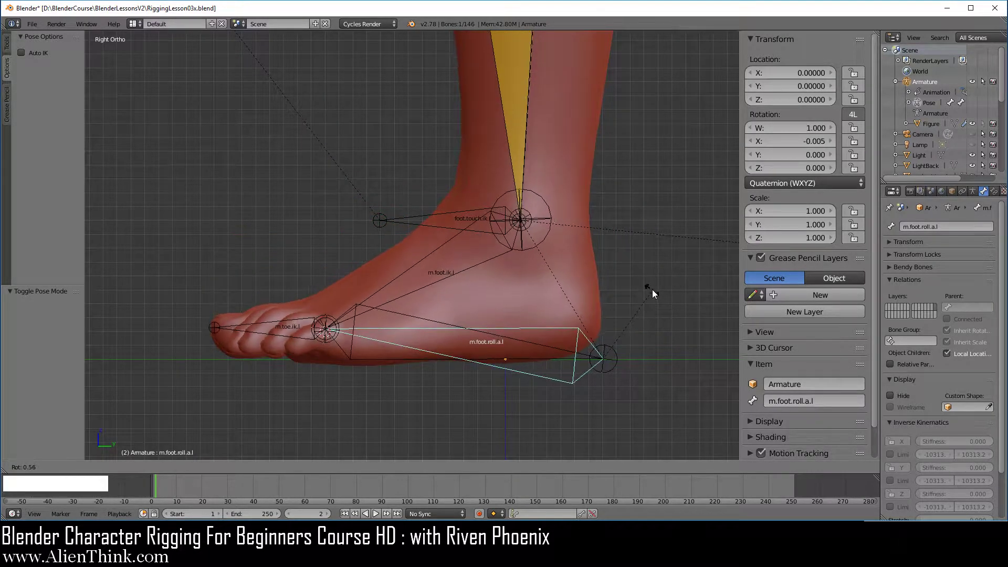
right_click(650, 280)
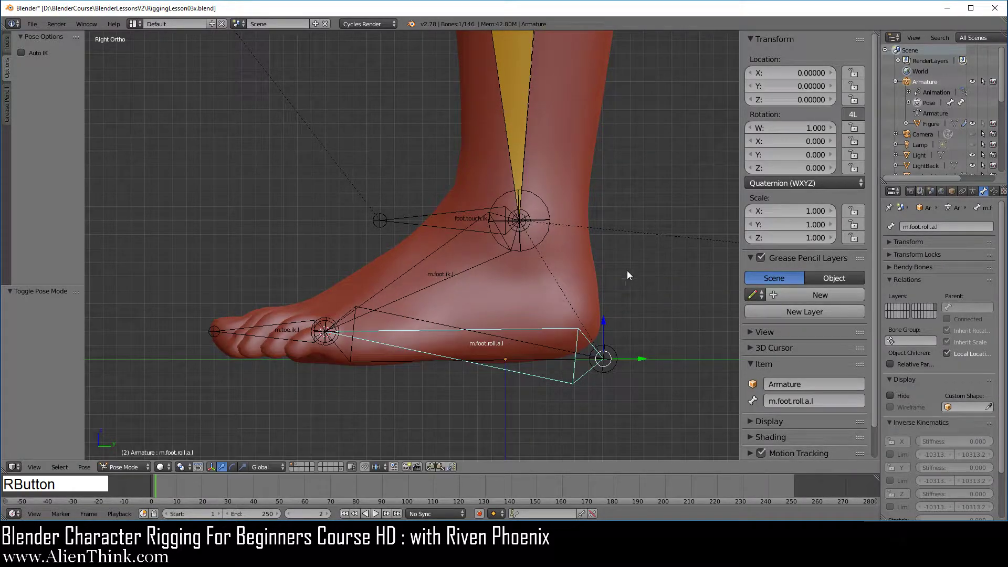
Test-rotate m.foot.roll.b.l around the ball of the foot and cancel the rotation.
right_click(543, 347)
key(r)
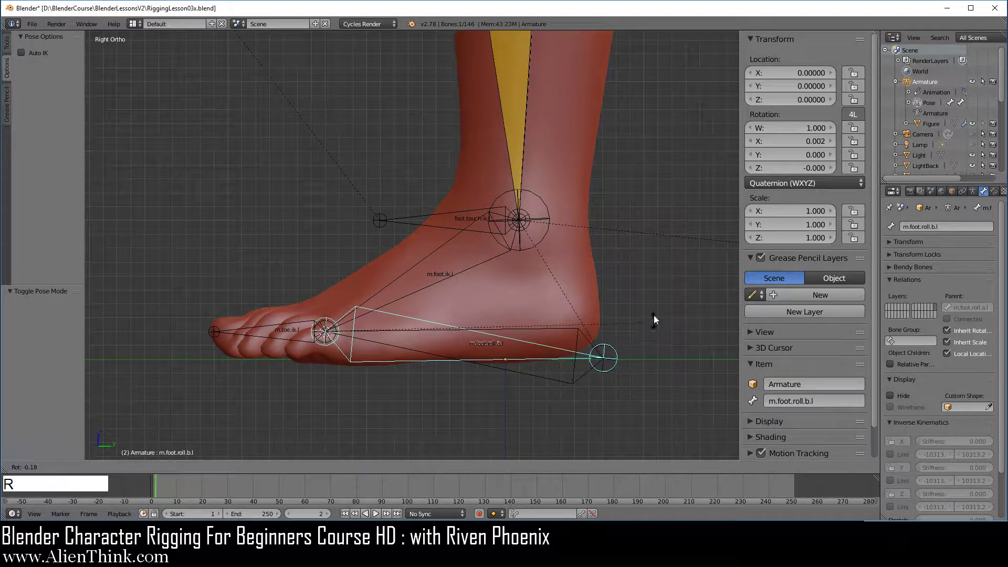
right_click(629, 270)
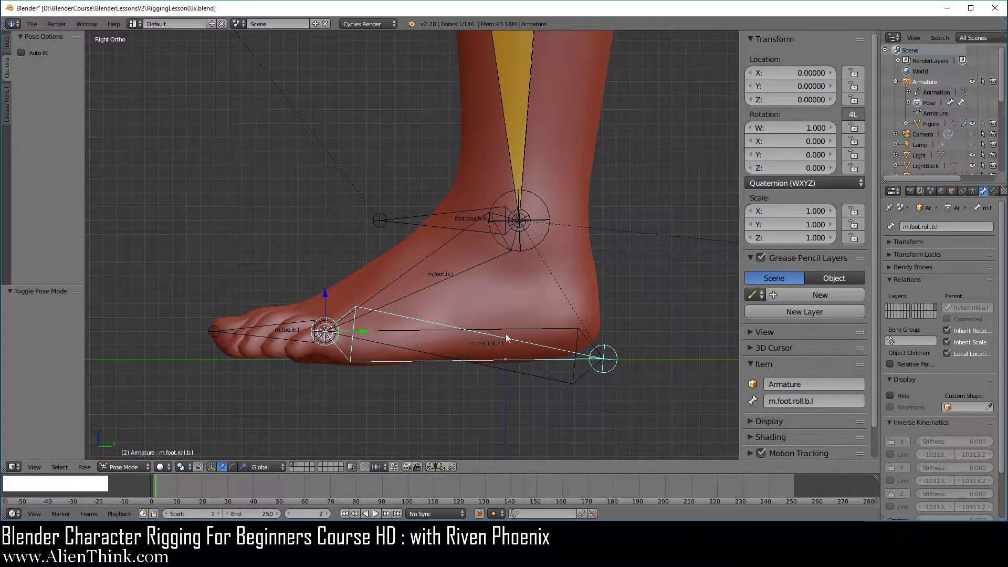
In Edit Mode, extrude a bone up and back from the heel joint, about 0.064 in Y and 0.081 in Z, and split it off.
click(126, 467)
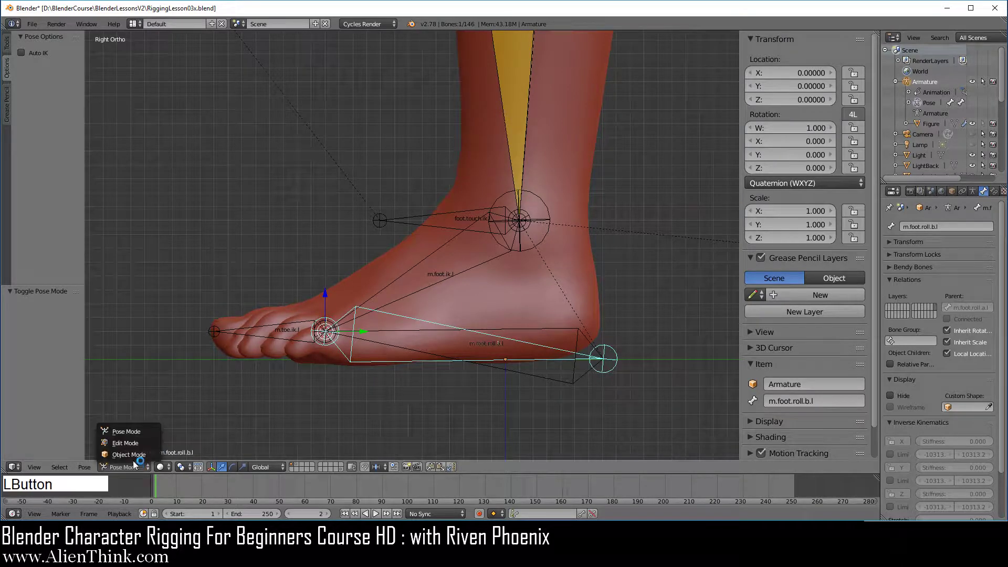
click(134, 443)
right_click(608, 361)
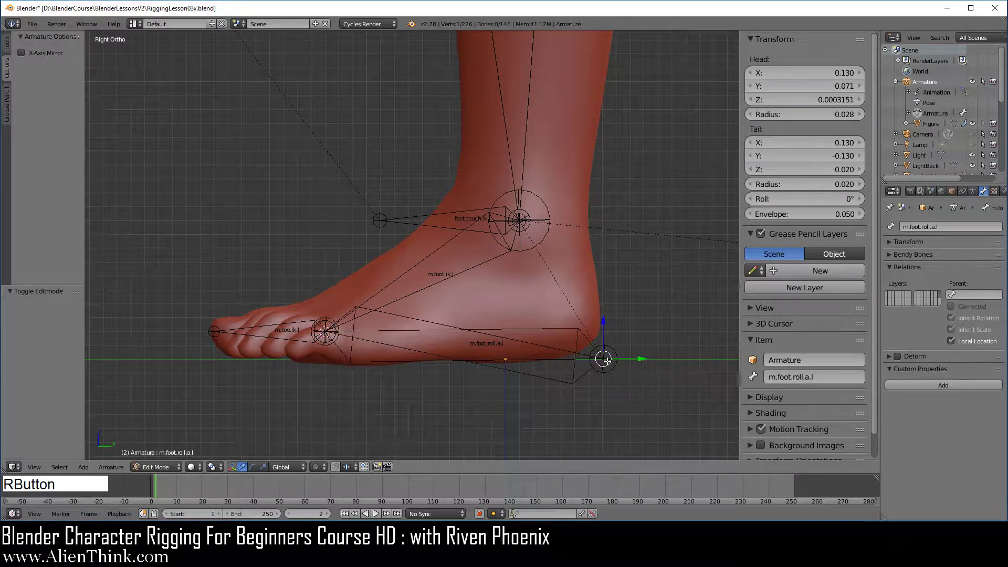
key(e)
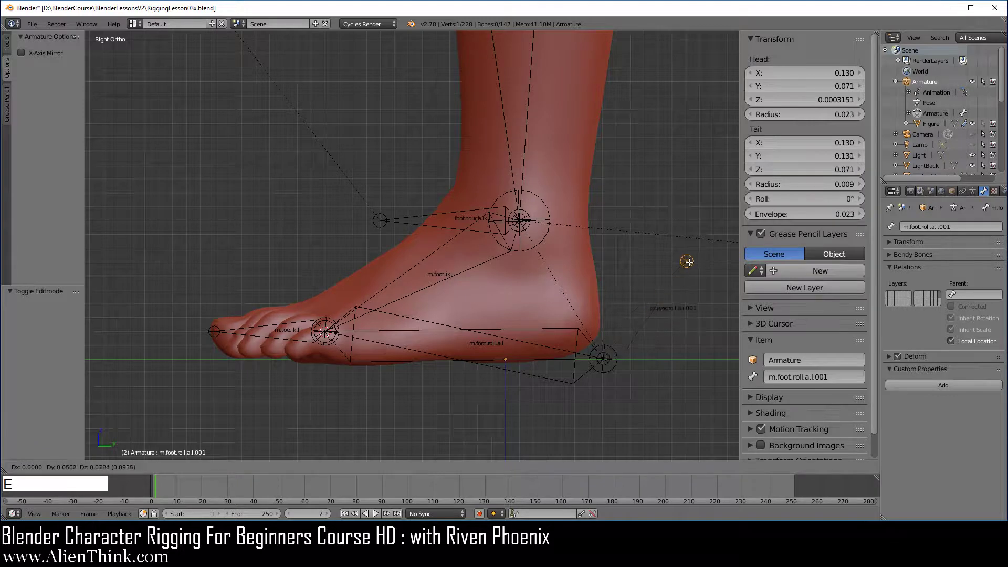
click(692, 247)
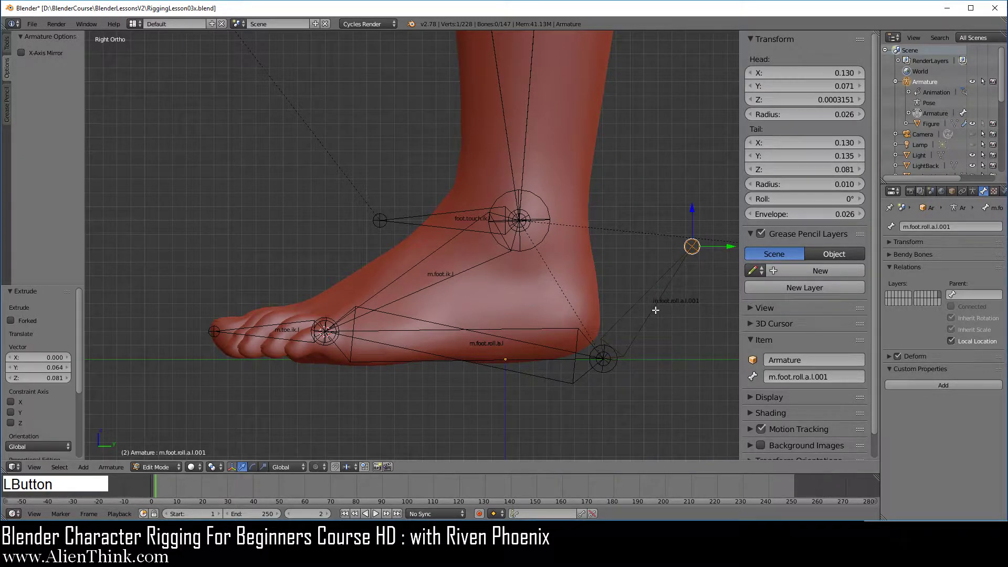
right_click(655, 308)
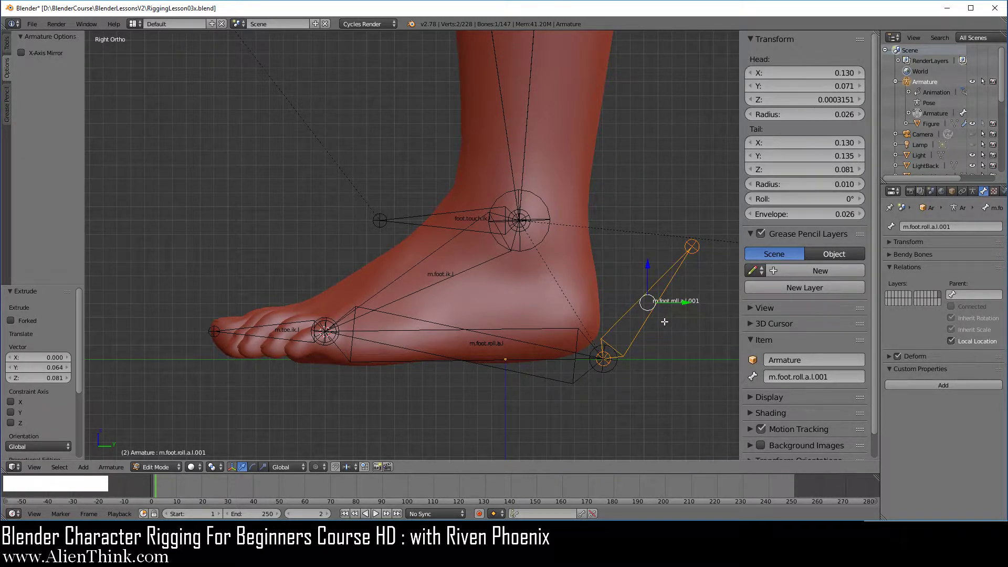
key(y)
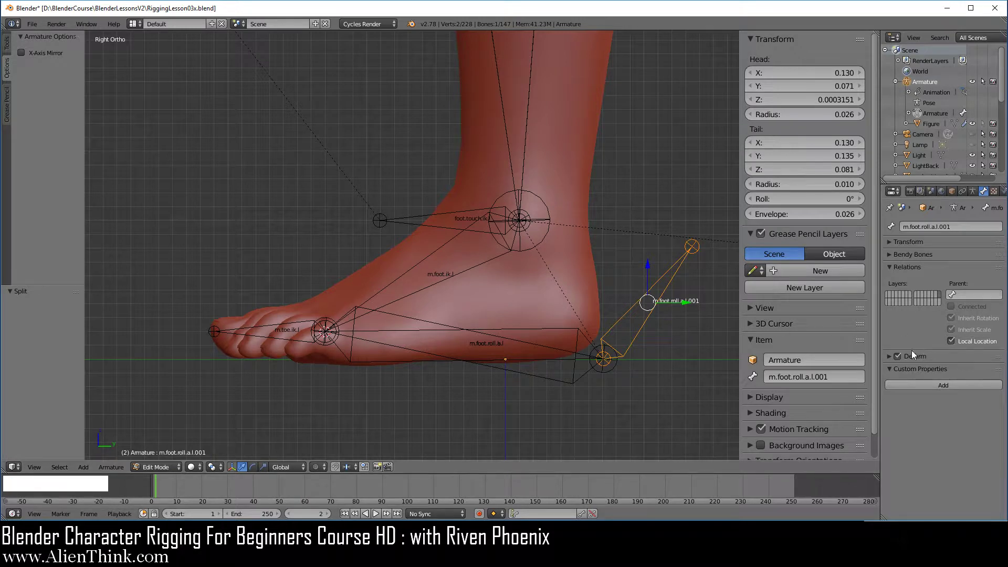
Disable Deform on the new heel bone and rename it to foot.touch.roll.l.
click(898, 356)
click(835, 377)
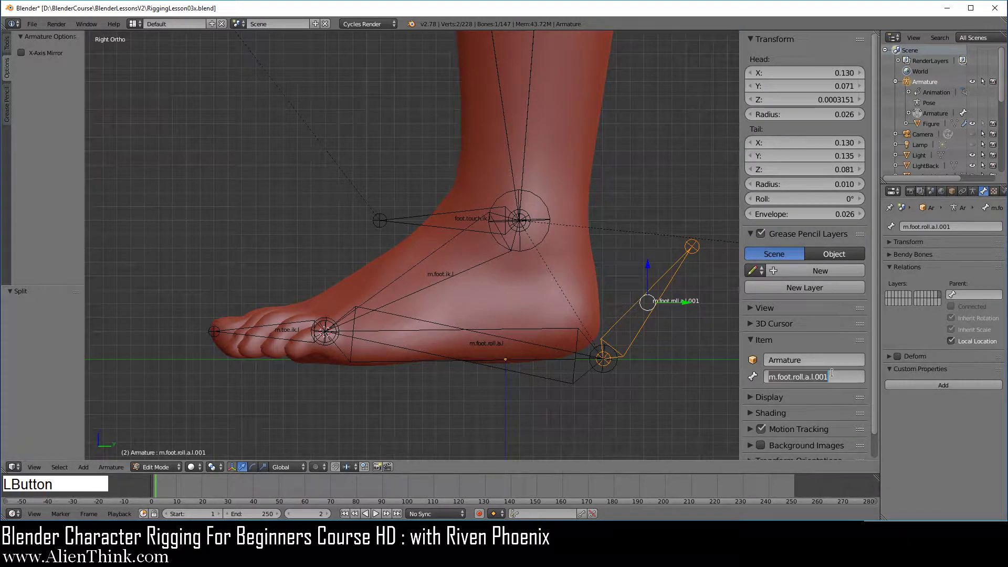
text(f)
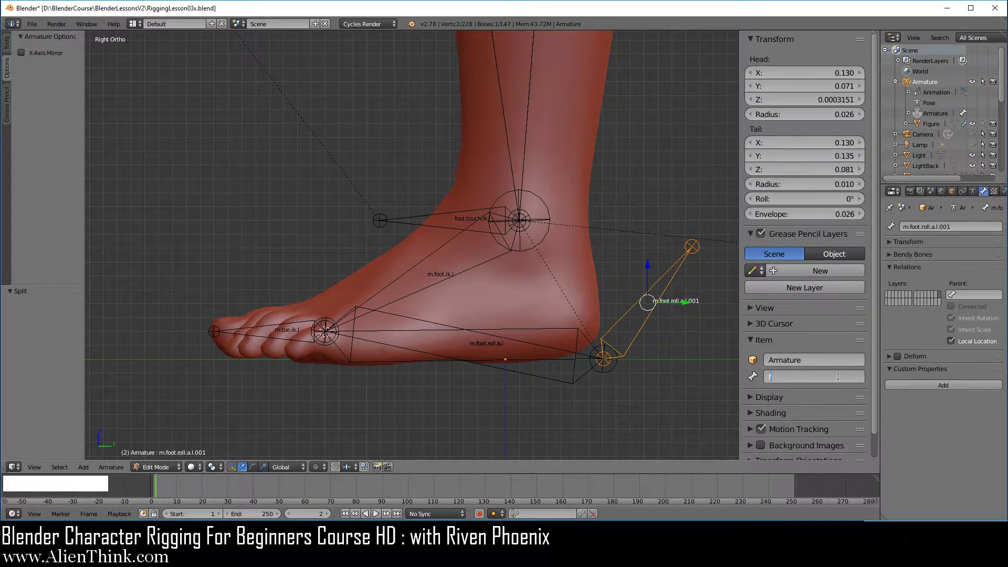
text(oot.touch.roll.l)
key(Return)
Parent foot.touch.roll.l to foot.touch.ik.l with Keep Offset.
shift+right_click(456, 214)
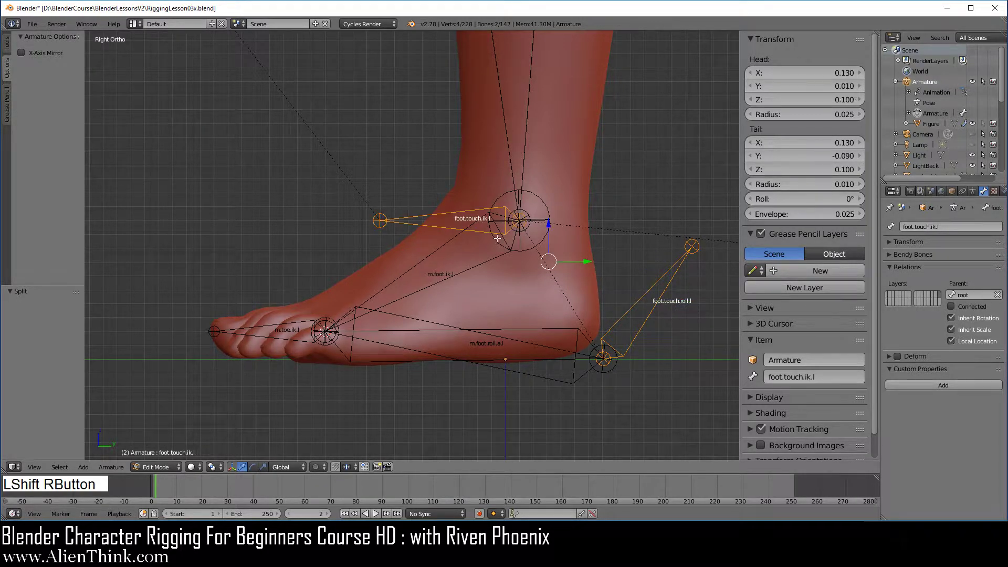
key(ctrl+p)
click(598, 232)
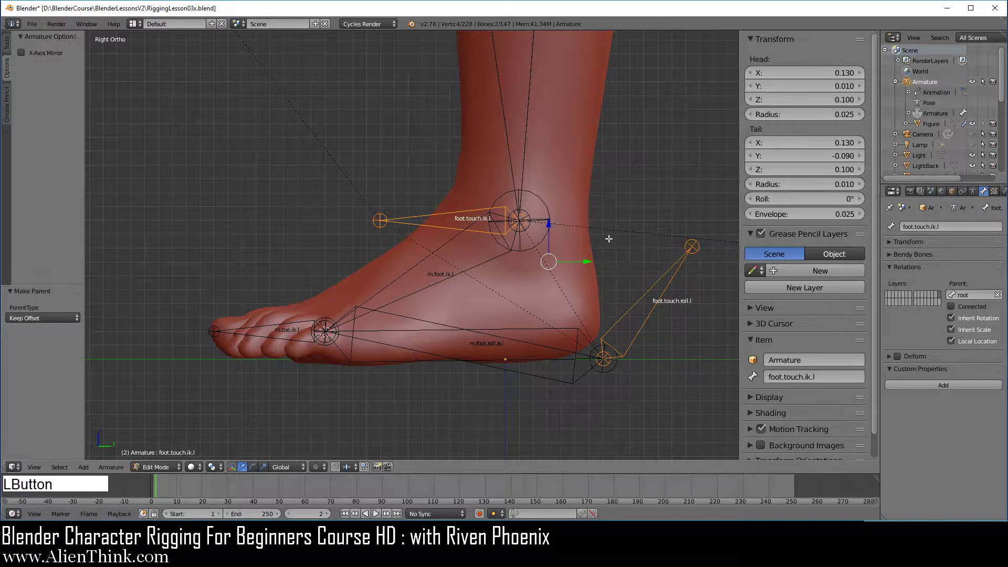
In Pose Mode, test-rotate foot.touch.ik.l and foot.touch.roll.l in turn, cancelling each rotation.
click(156, 467)
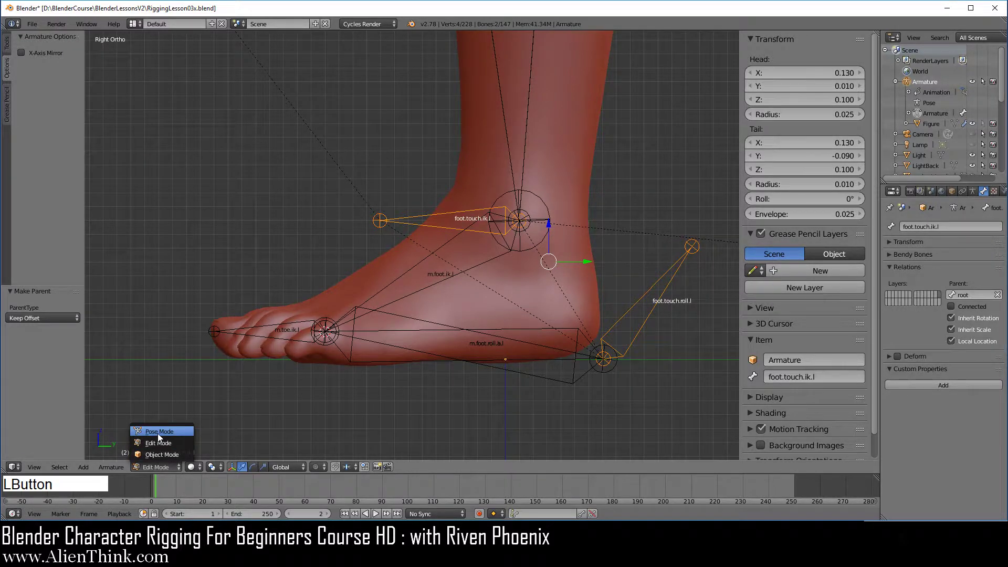
click(158, 433)
right_click(432, 228)
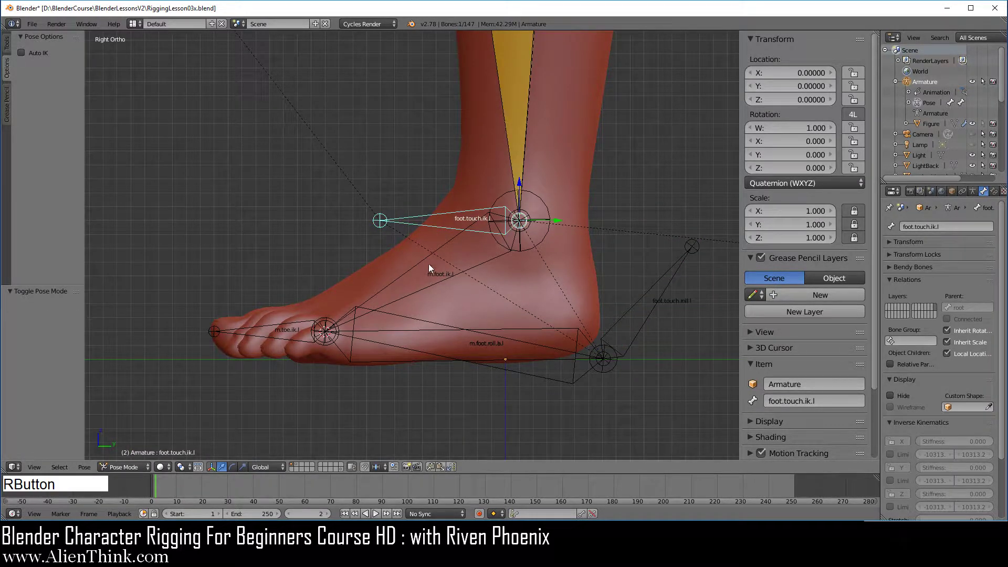
key(r)
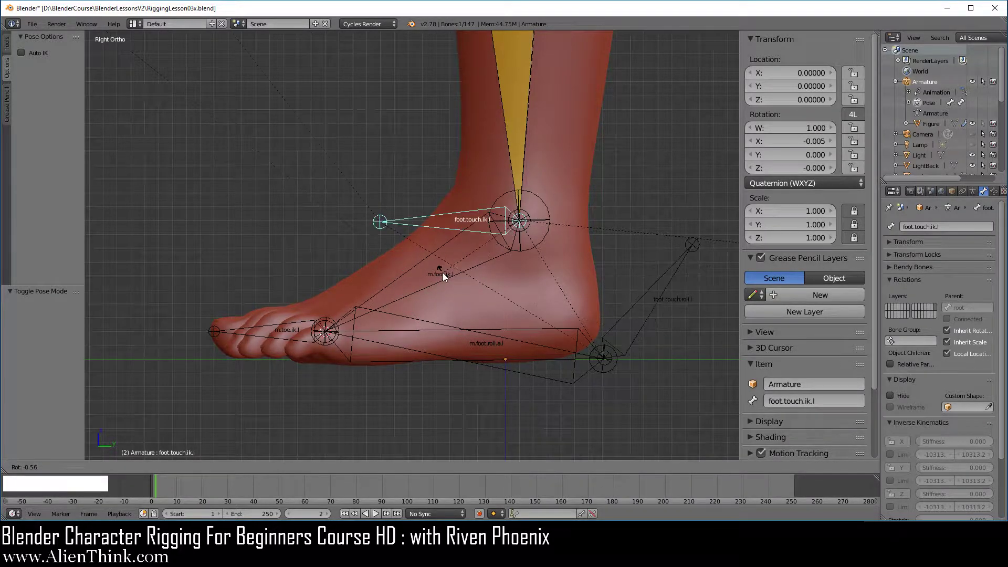
right_click(445, 275)
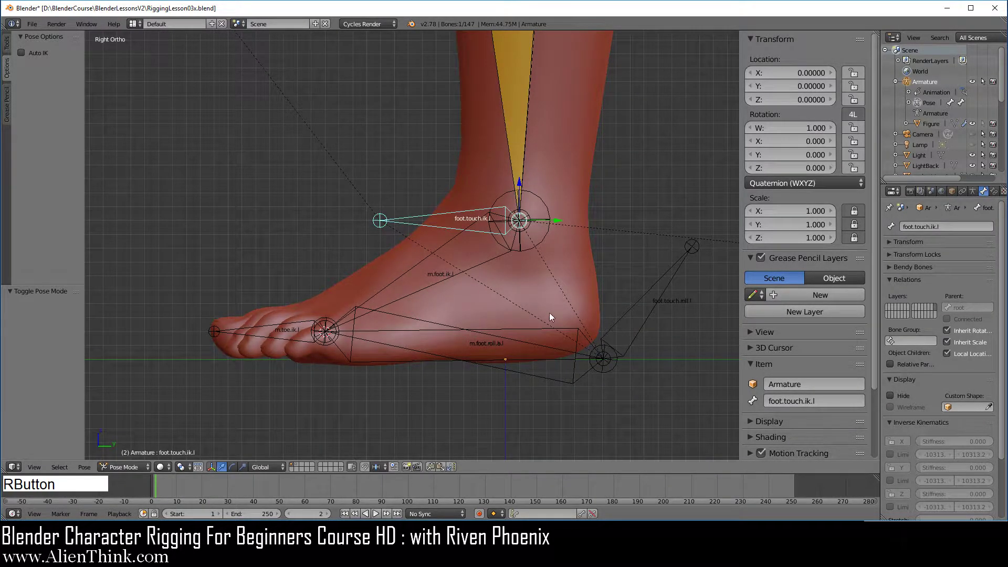
right_click(664, 289)
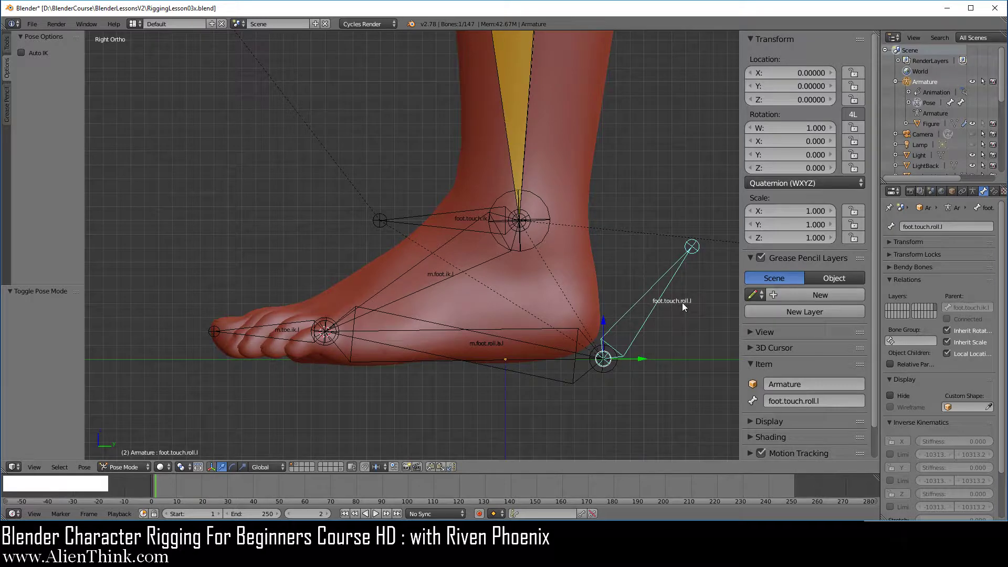
key(r)
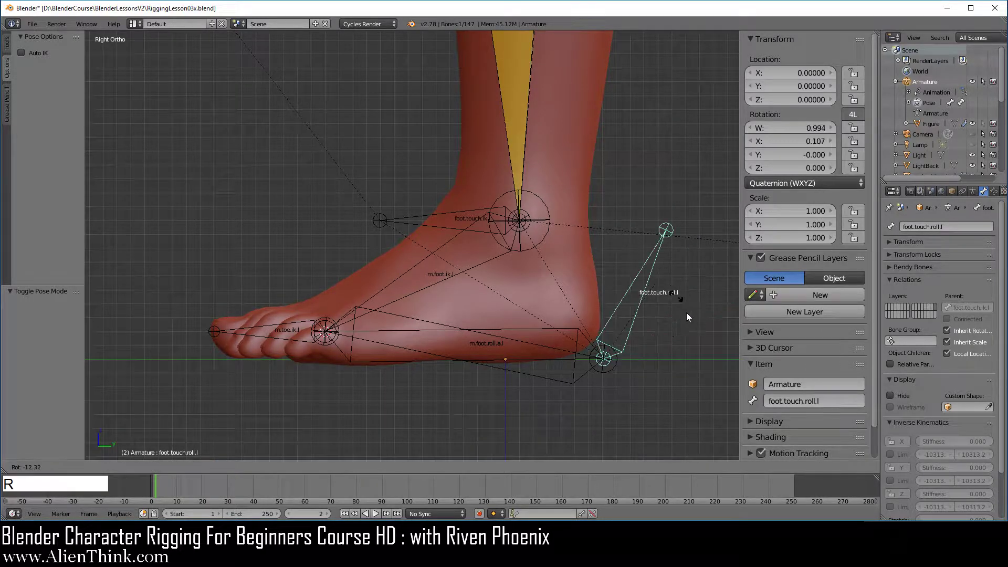
right_click(676, 286)
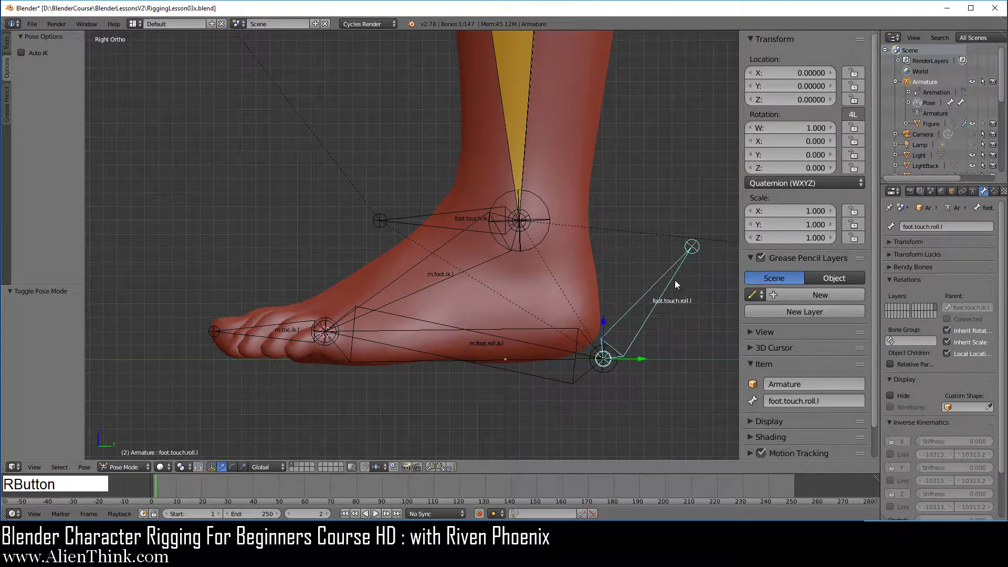
Display the armature's bone axes, and set foot.touch.roll.l to XYZ Euler rotation with its Y and Z rotation locked.
click(972, 191)
click(898, 376)
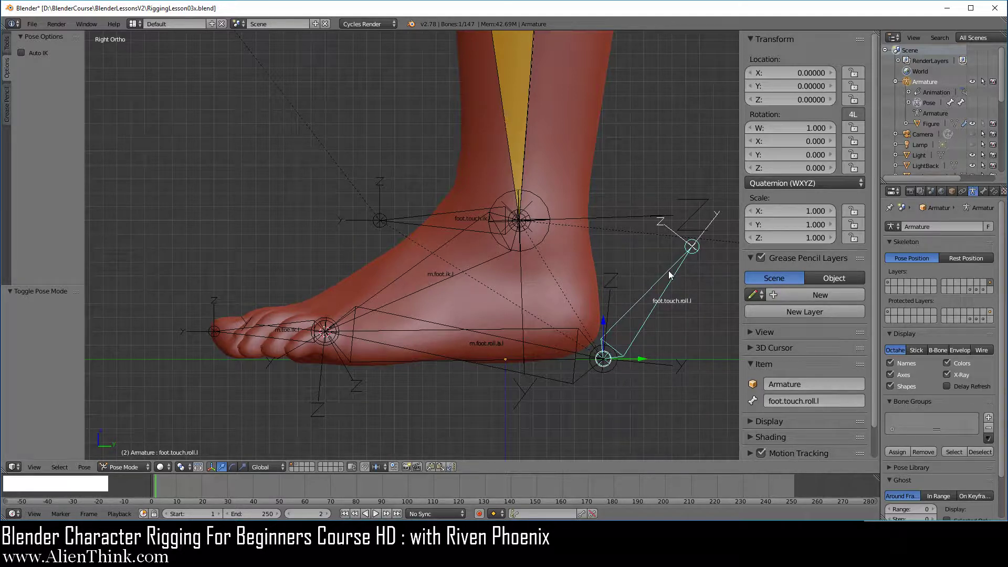
click(796, 183)
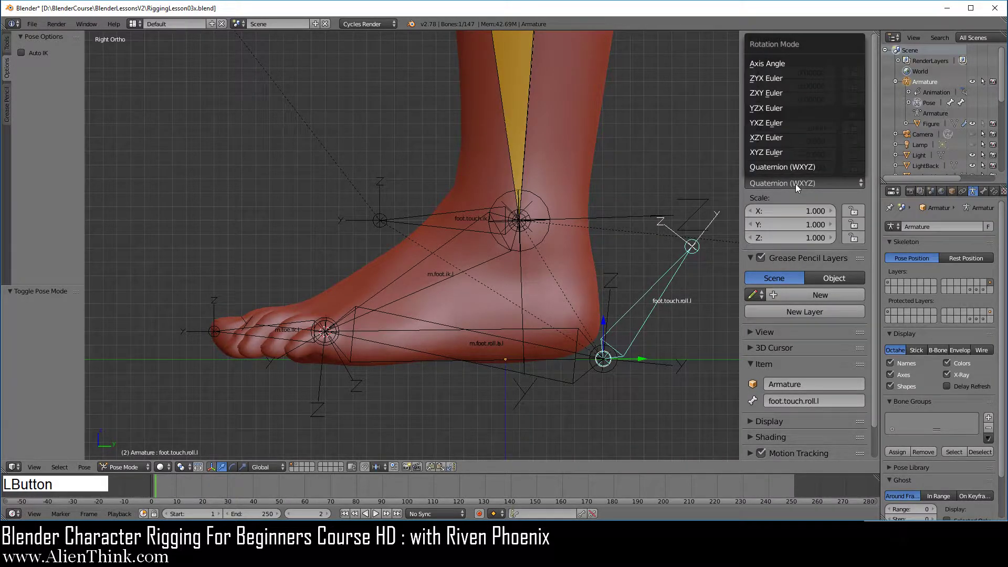
click(791, 152)
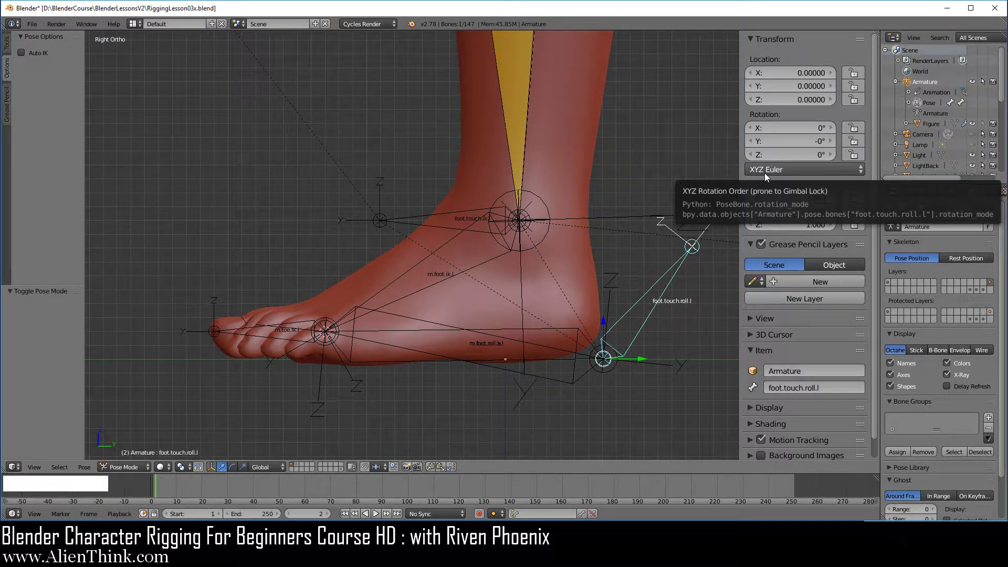
click(854, 141)
click(856, 154)
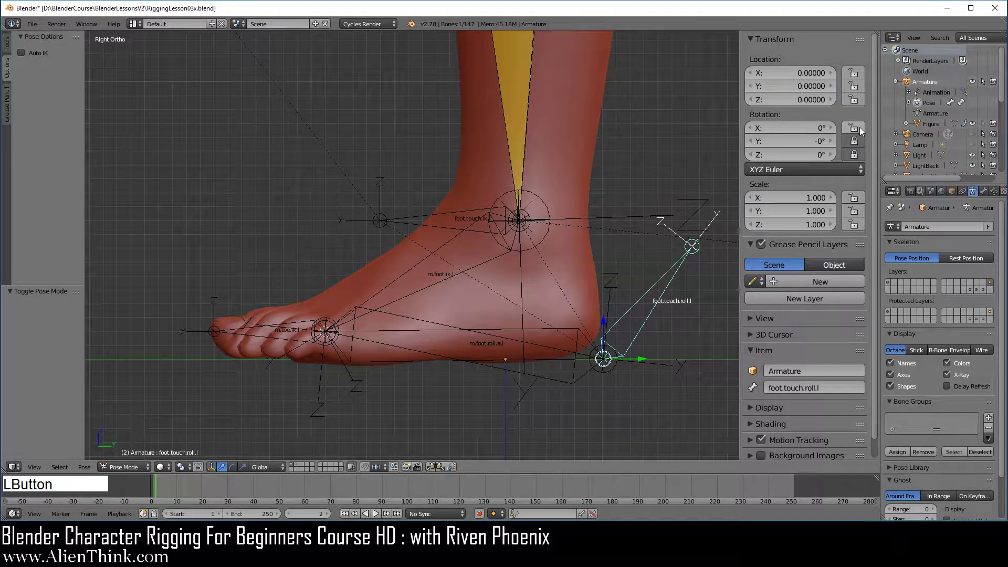
Test-rotate foot.touch.roll.l back and forth on its unlocked X axis, cancelling each rotation.
key(r)
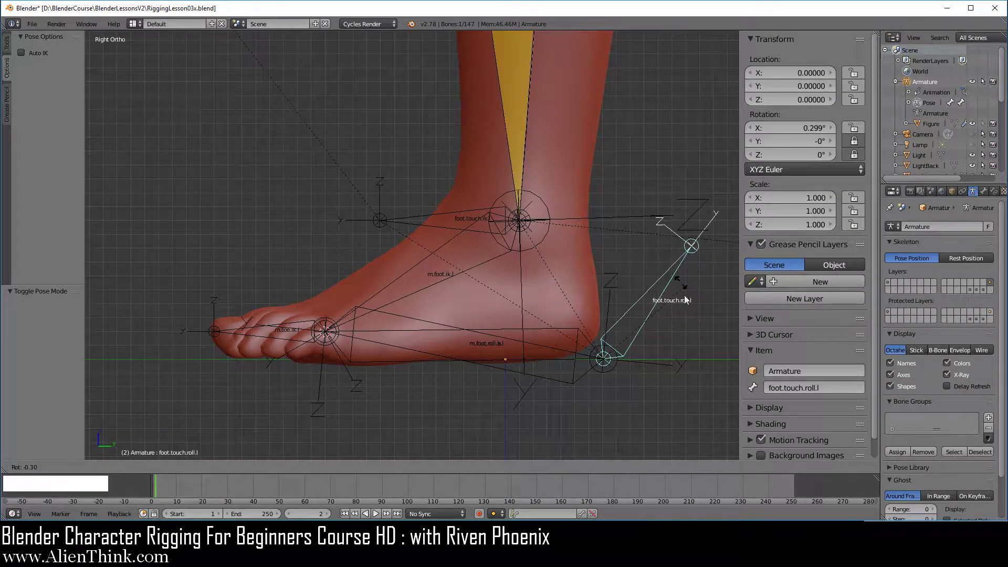
right_click(678, 289)
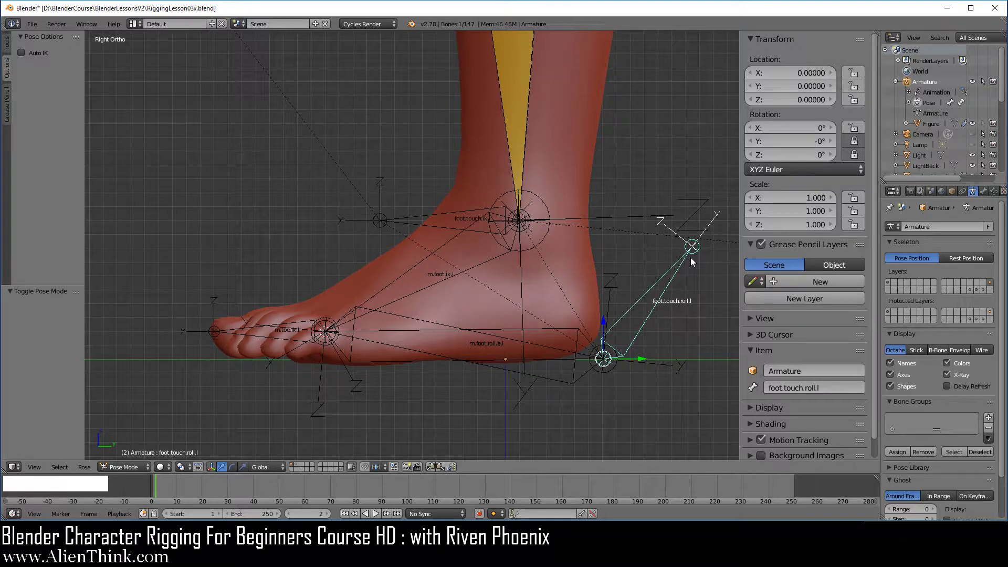
key(r)
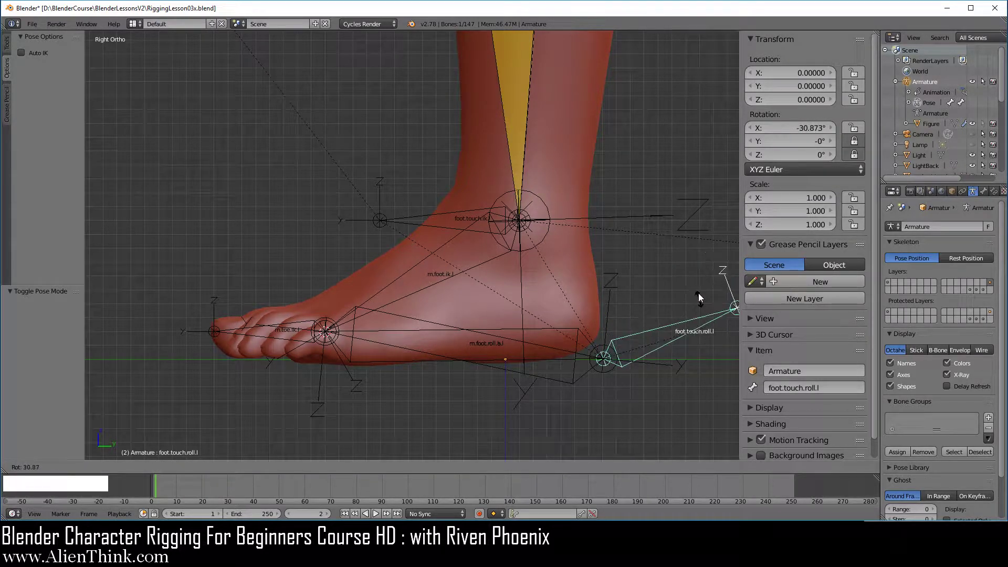
right_click(701, 310)
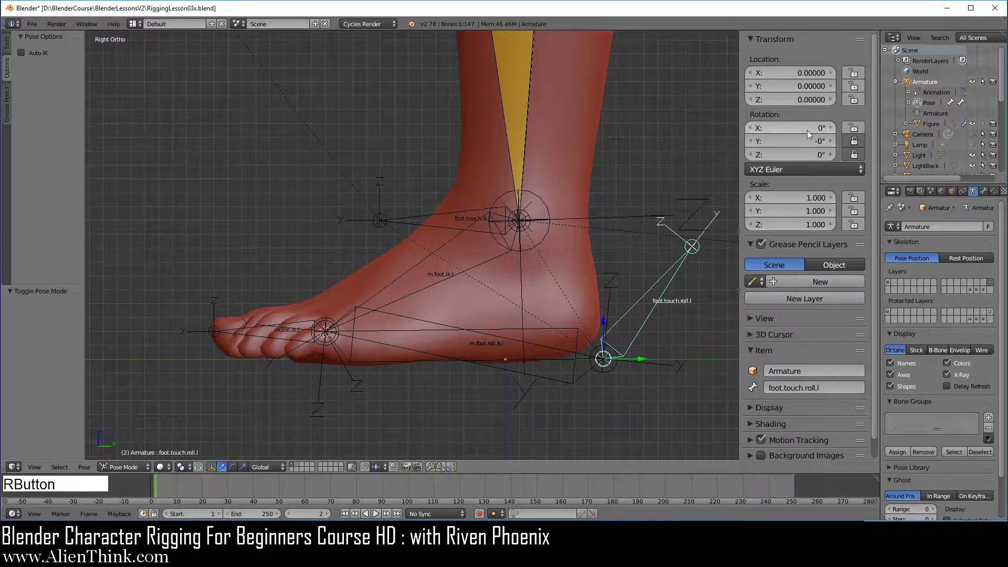
key(r)
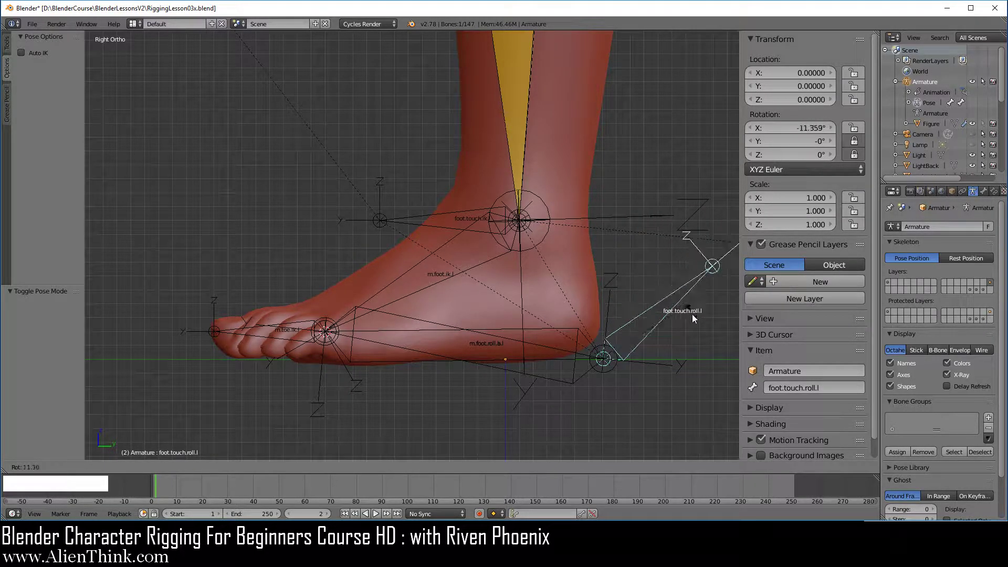
right_click(654, 274)
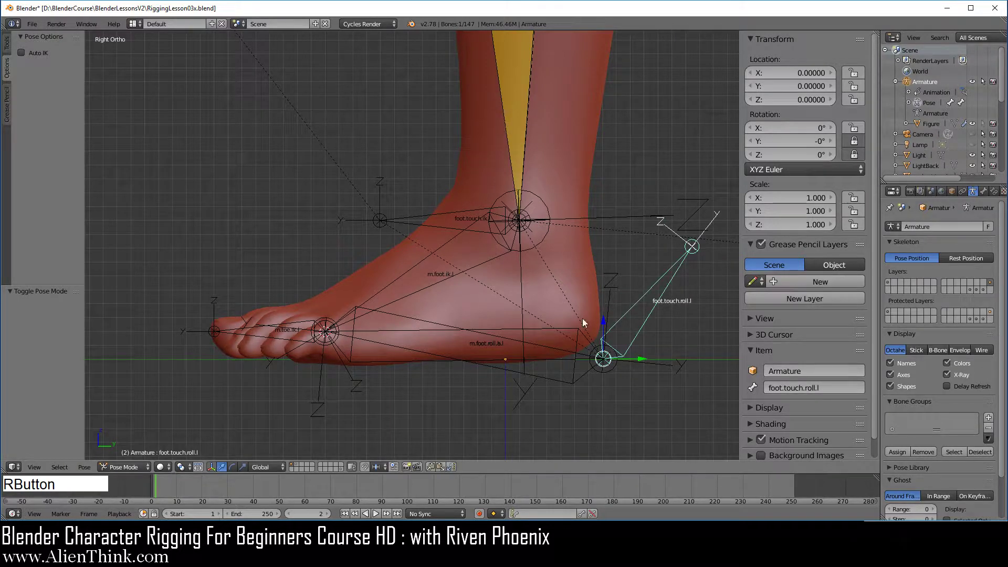
Add a Copy Rotation constraint to m.foot.roll.a.l with foot.touch.roll.l as the target bone.
right_click(544, 330)
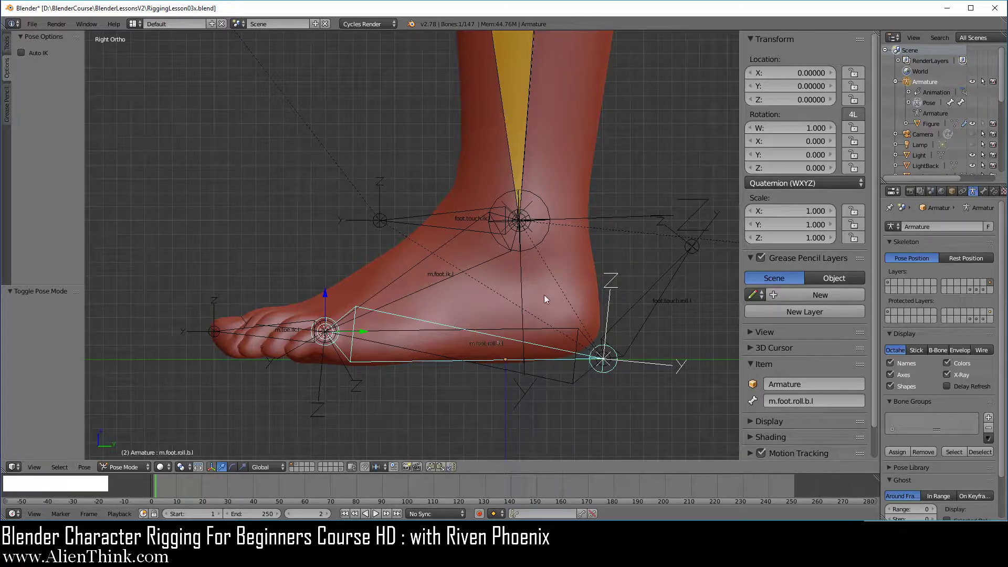
right_click(647, 291)
key(shift)
shift+right_click(557, 329)
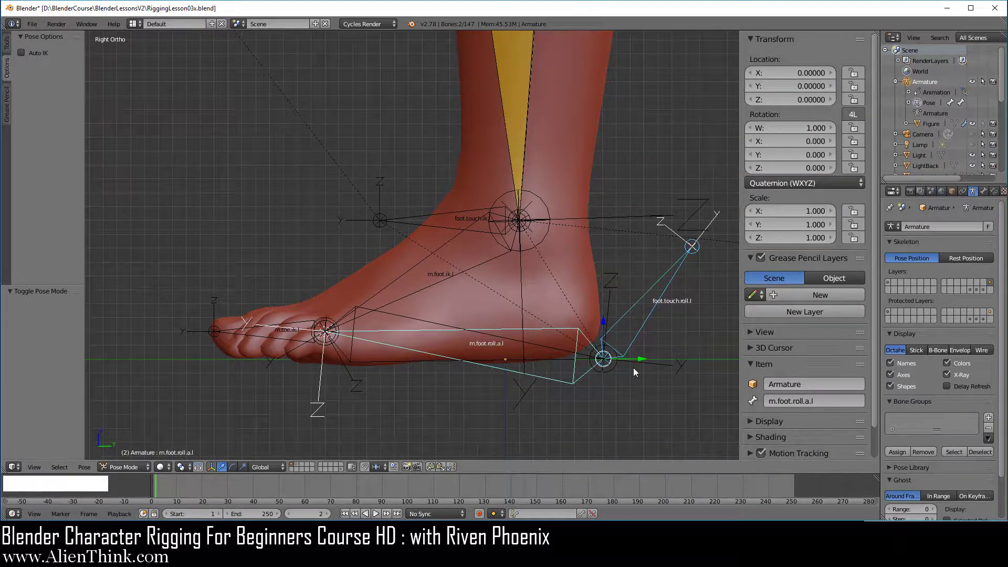
key(ctrl+shift+c)
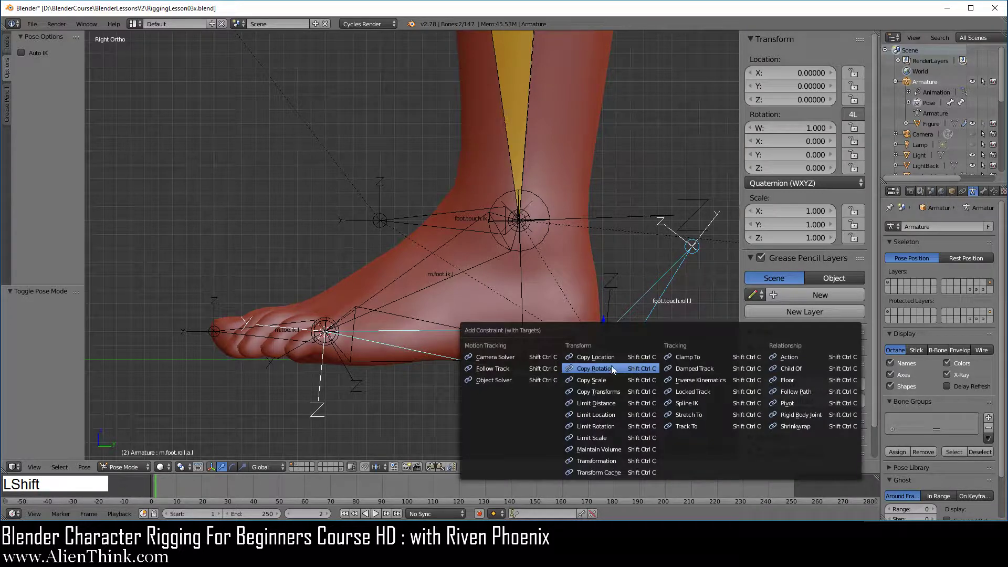
click(608, 369)
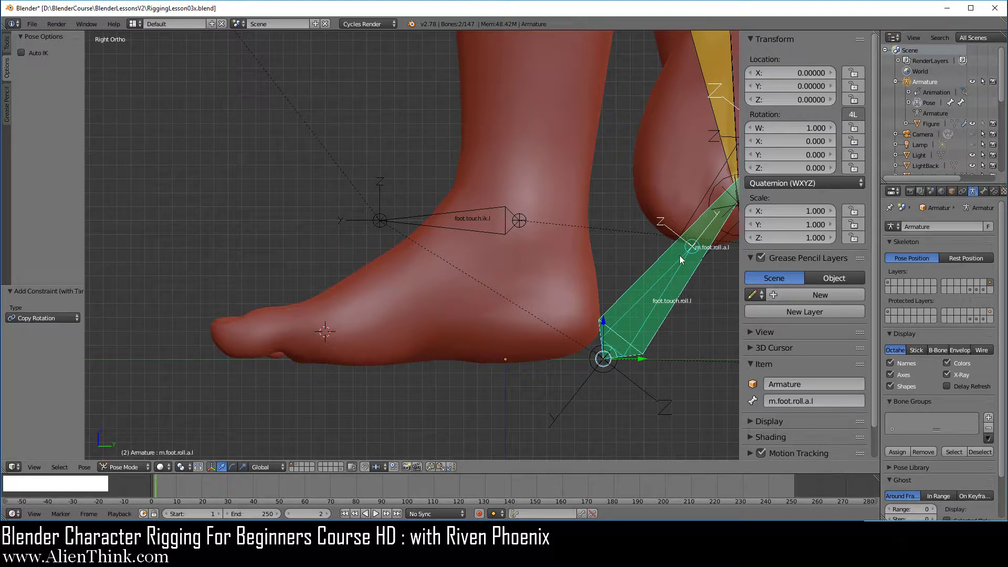
Set both the target space and owner space of m.foot.roll.a.l's Copy Rotation constraint to Local Space.
click(995, 191)
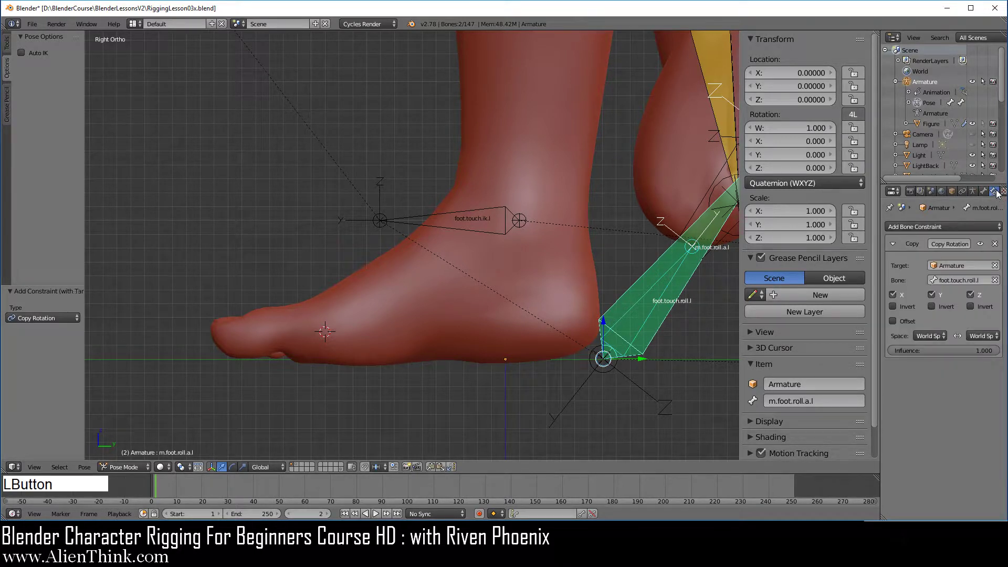
click(924, 335)
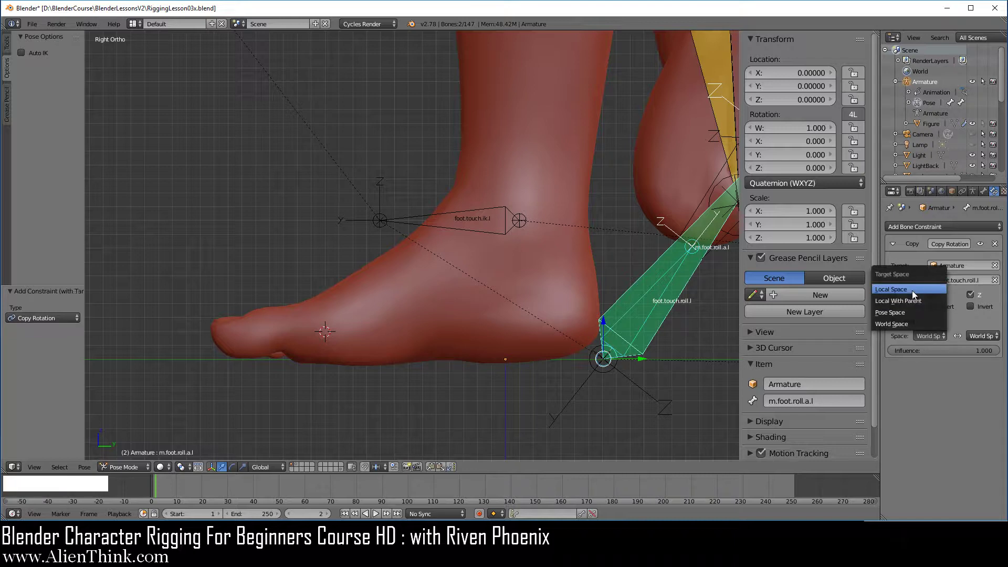
click(912, 291)
click(983, 336)
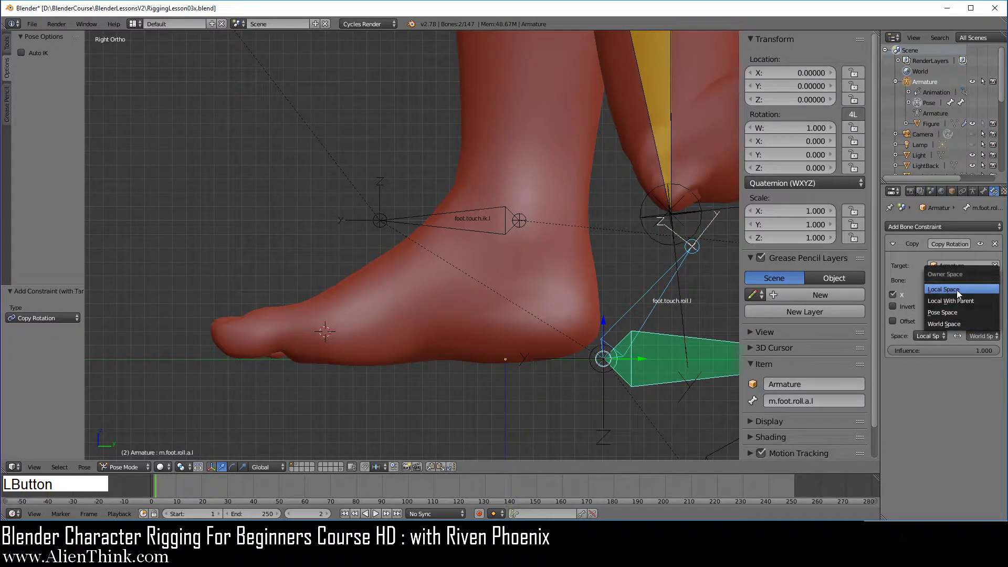
click(957, 290)
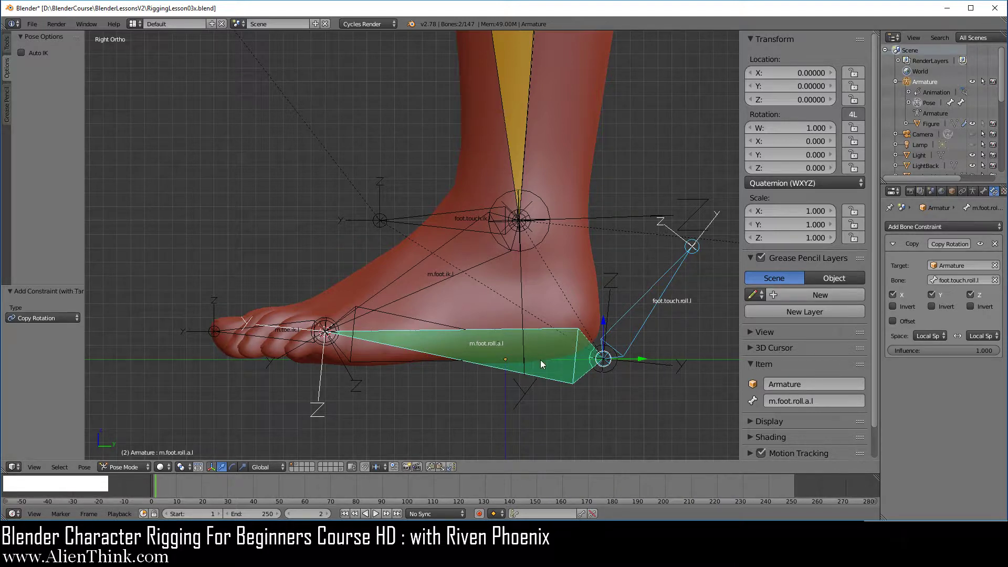
Test-rotate foot.touch.roll.l to check how it drives m.foot.roll.a.l, cancelling each rotation.
right_click(673, 279)
key(r)
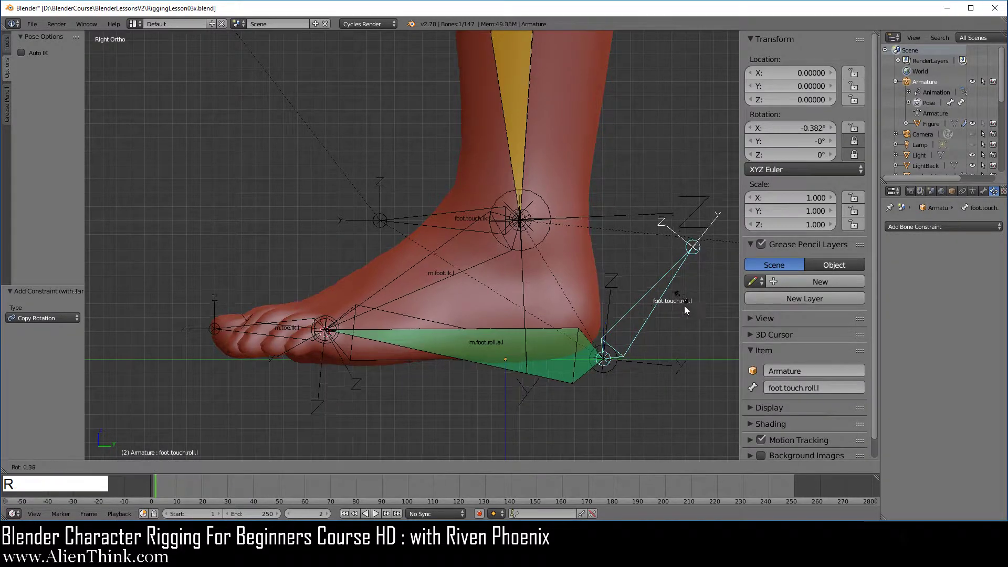
right_click(689, 300)
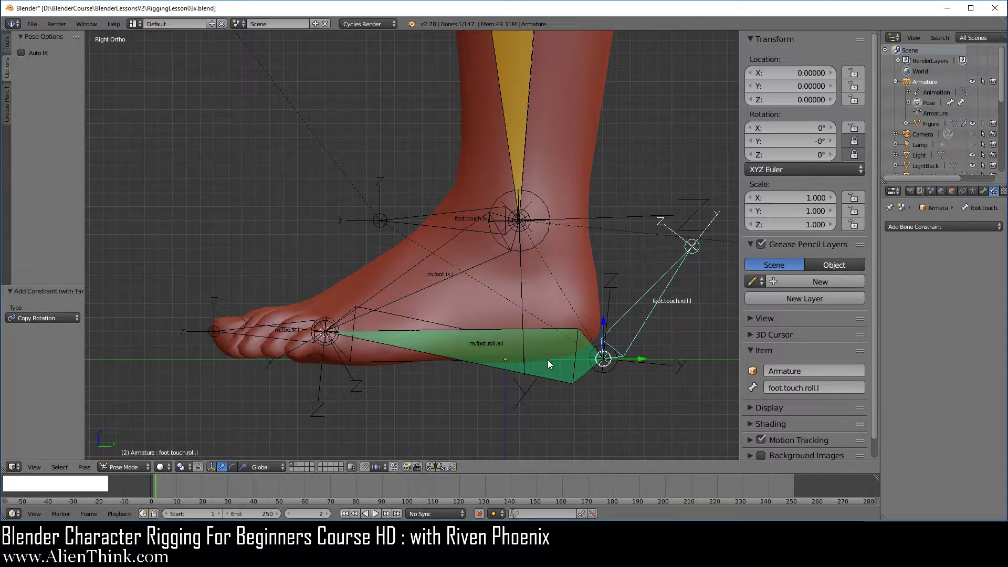
right_click(579, 318)
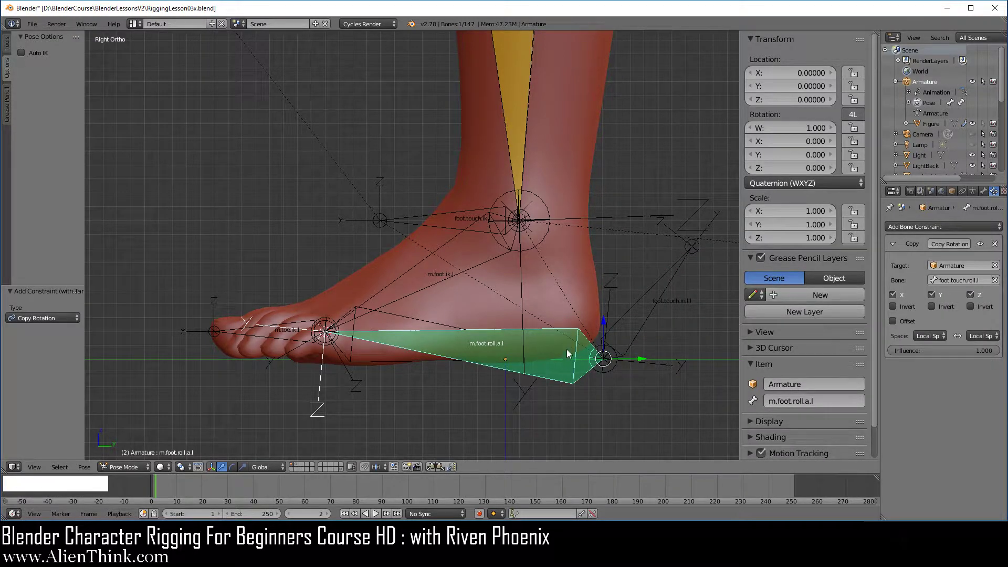
right_click(676, 275)
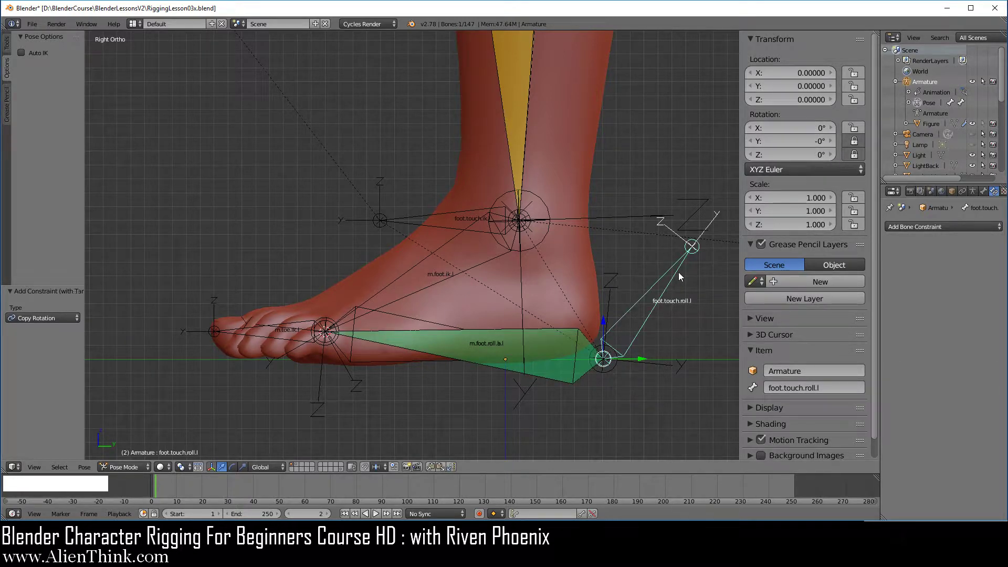
key(r)
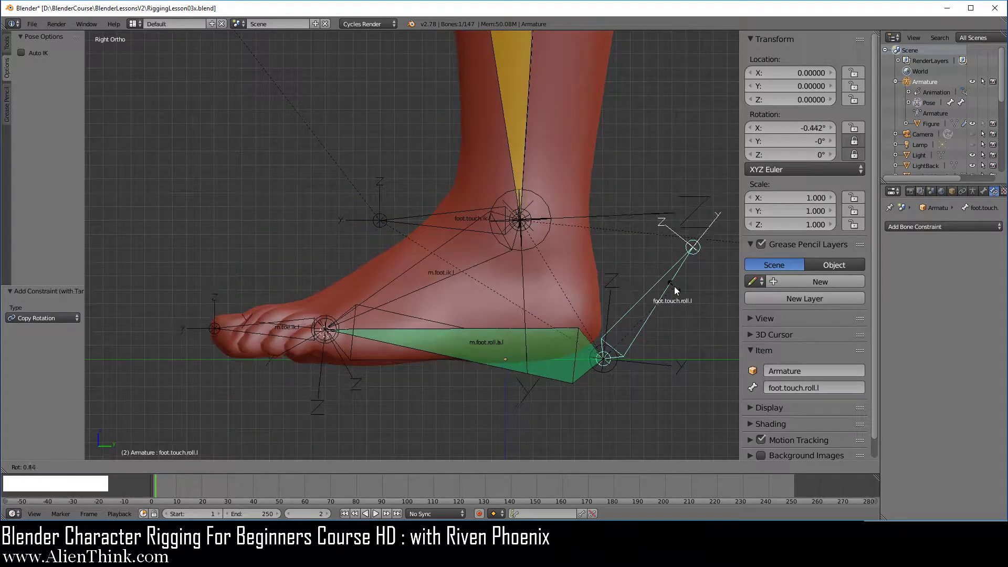
right_click(675, 286)
Add a Limit Rotation constraint to m.foot.roll.a.l, converted to Local Space with For Transform enabled.
right_click(558, 359)
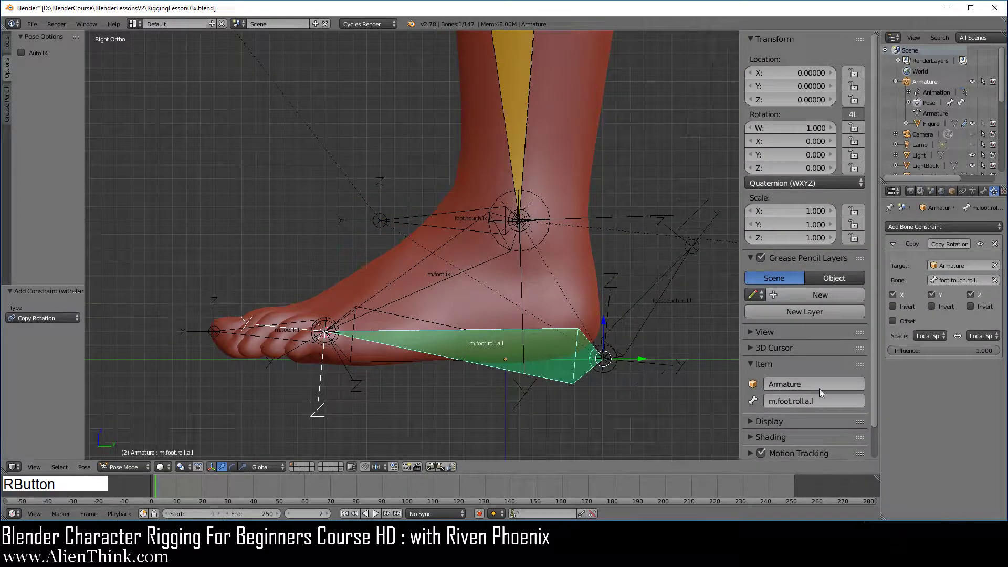
click(937, 225)
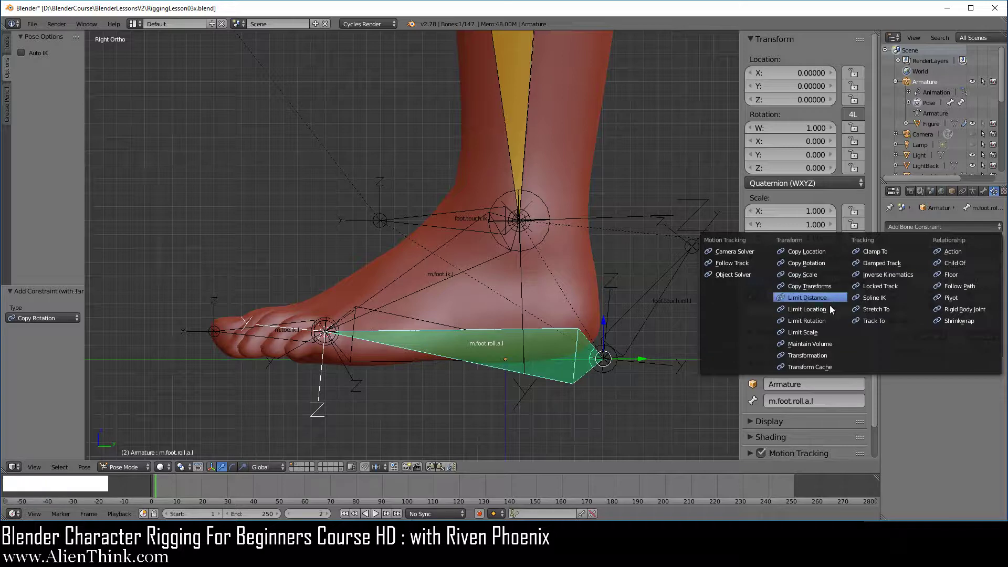
click(821, 319)
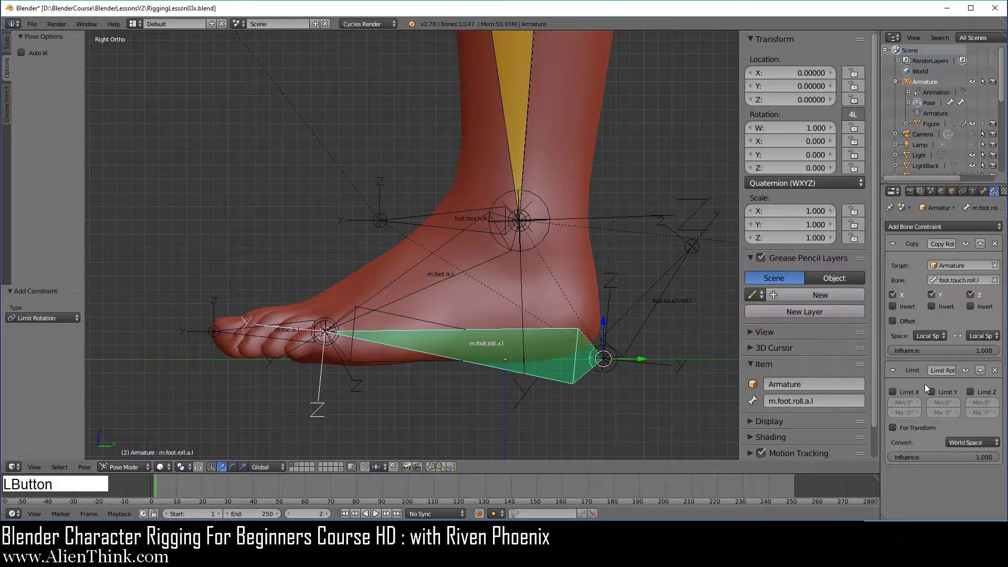
click(965, 442)
click(950, 395)
click(917, 432)
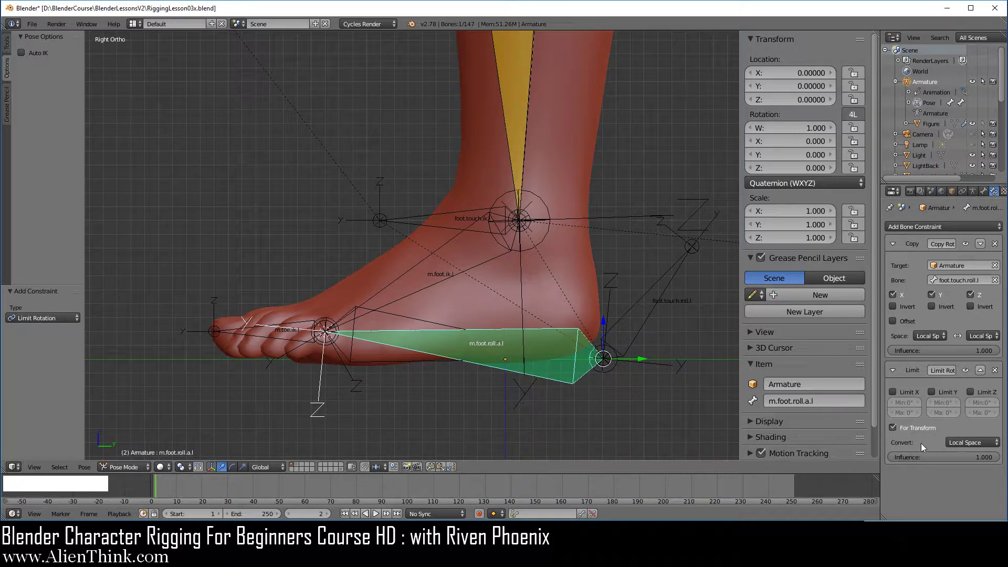
Enable Limit X on m.foot.roll.a.l's Limit Rotation constraint and set its minimum to -30°.
click(893, 392)
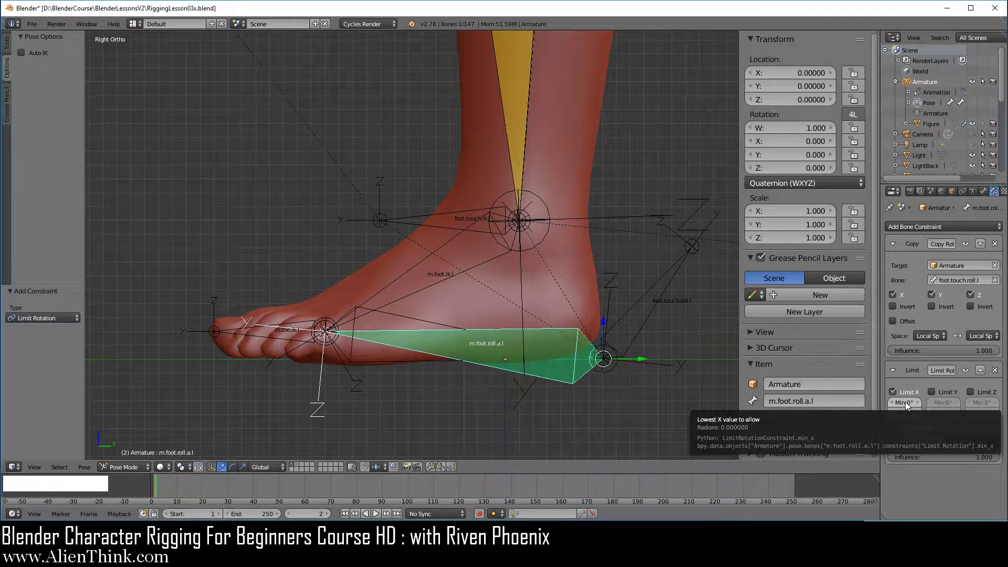
click(905, 402)
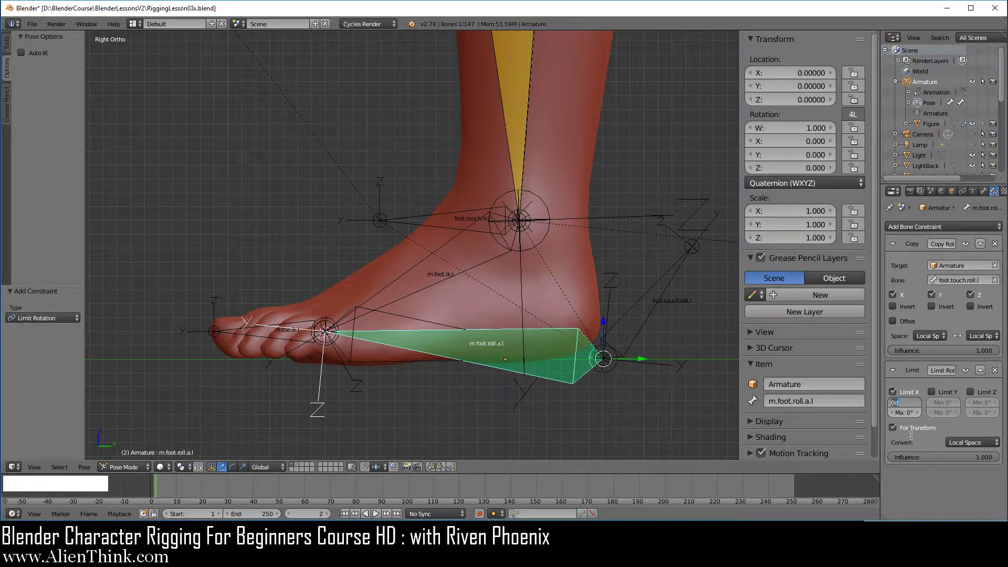
text(-30)
key(Return)
Test-rotate foot.touch.roll.l in the negative X direction to check the heel roll, cancelling each rotation.
right_click(672, 268)
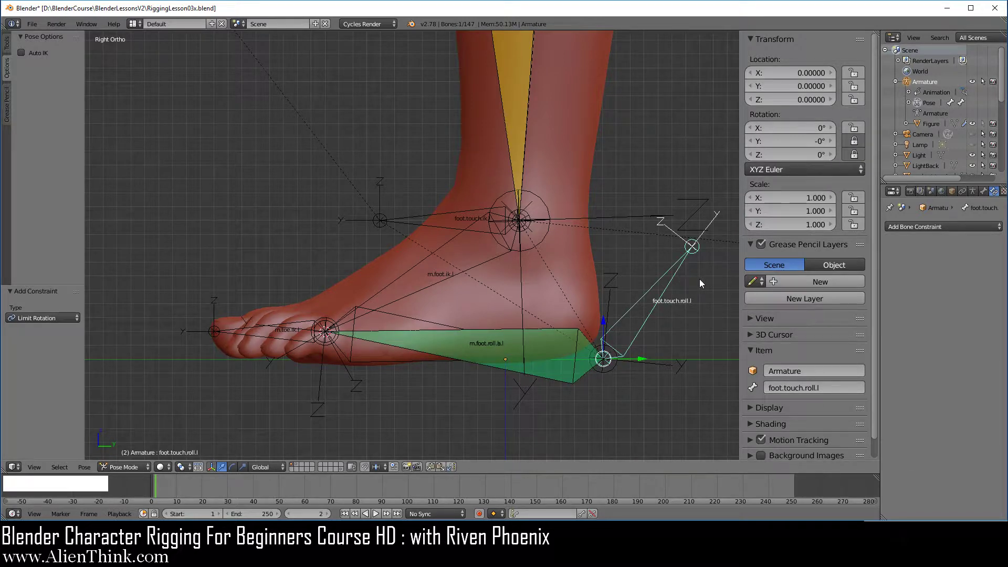
key(r)
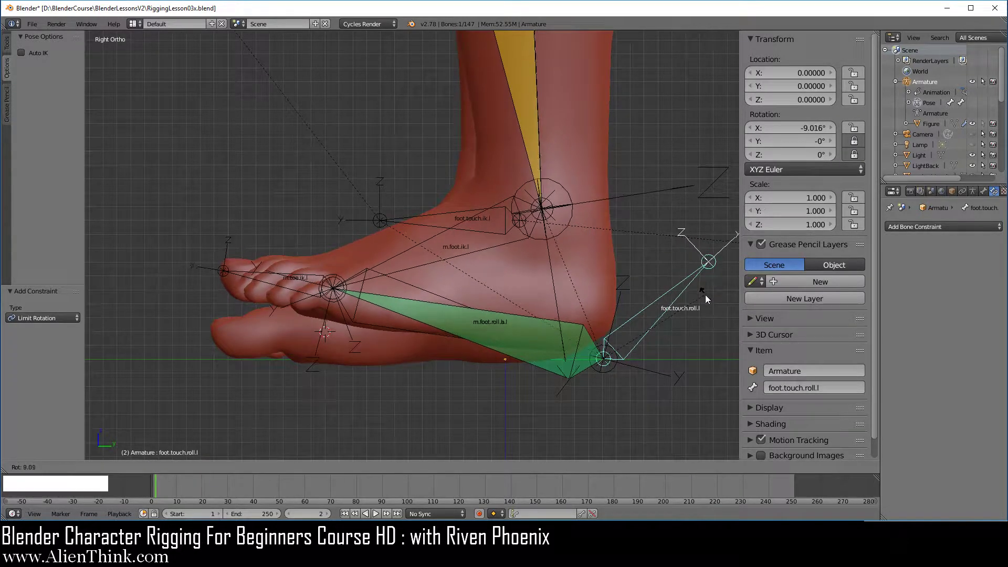
right_click(704, 294)
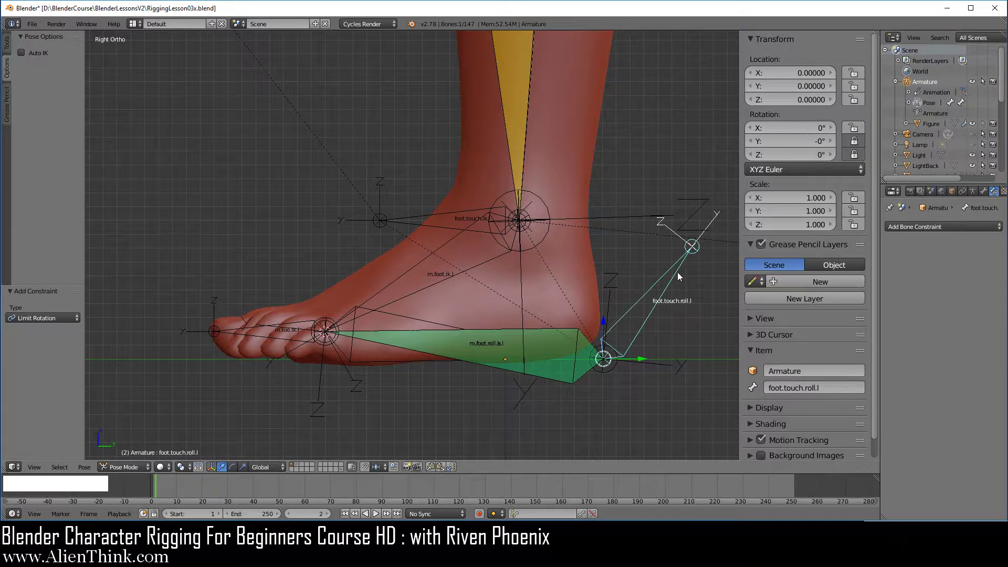
key(r)
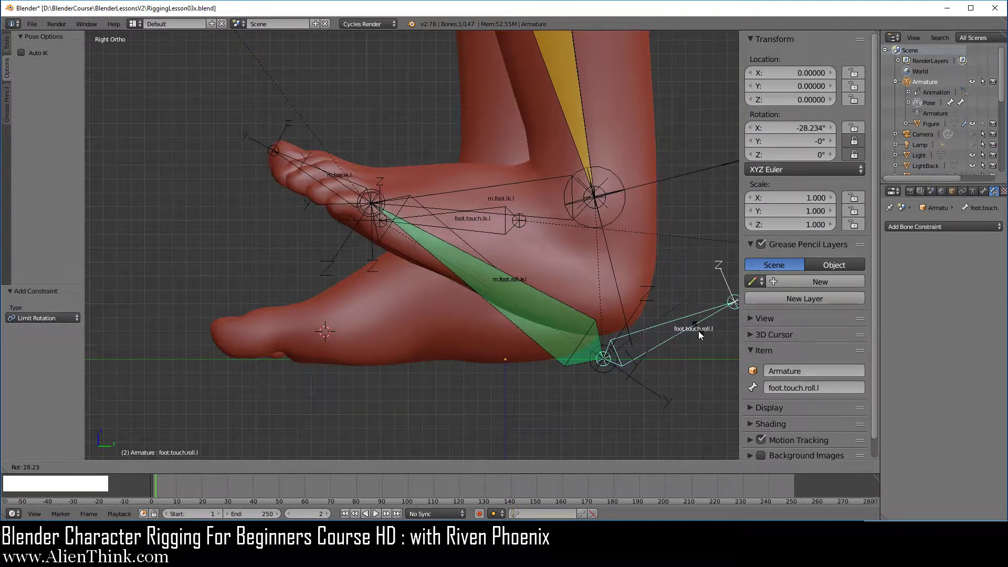
right_click(699, 342)
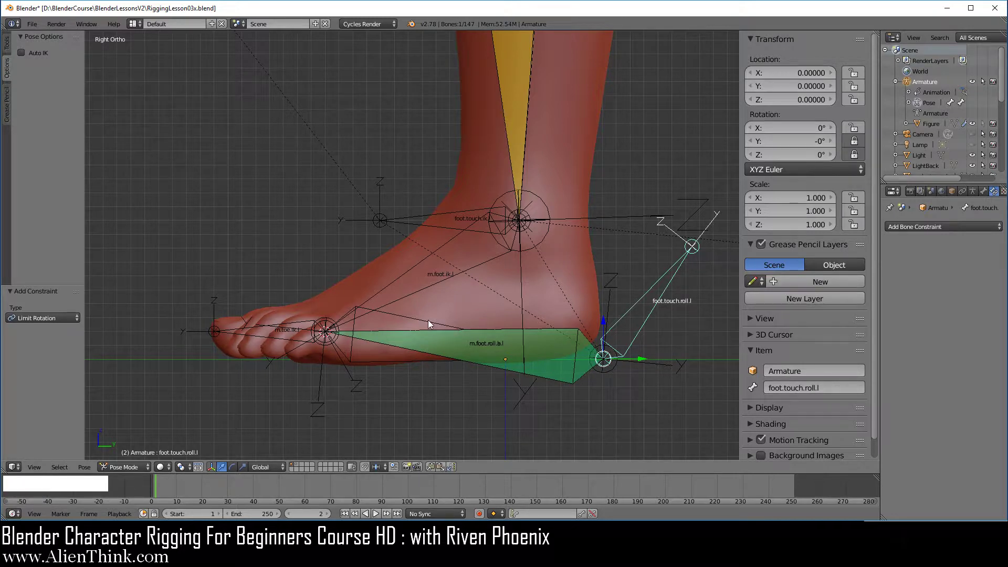
Test-rotate foot.touch.roll.l in the positive X direction and inspect the constraints of m.foot.roll.b.l and m.foot.roll.a.l, cancelling each rotation.
right_click(484, 357)
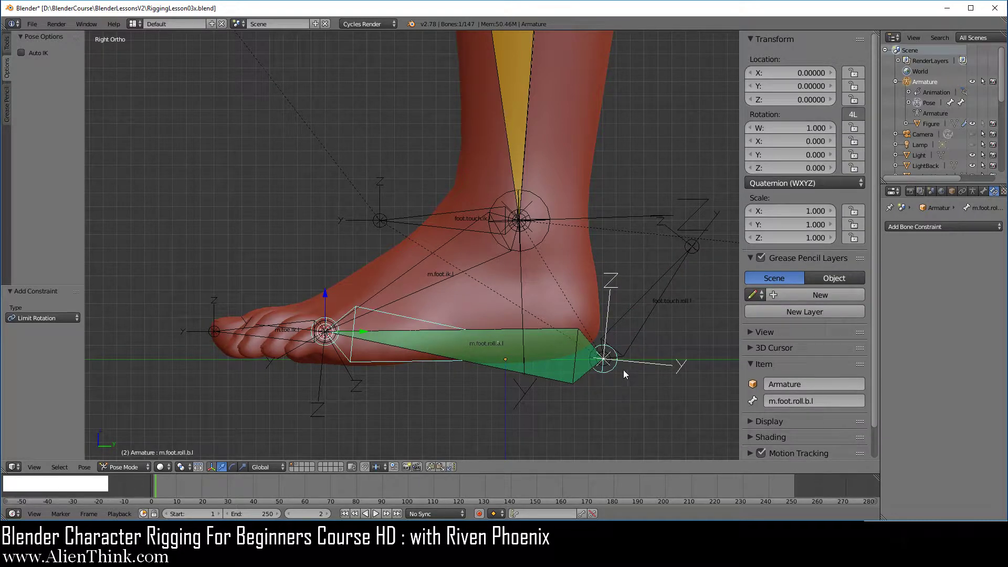
right_click(674, 270)
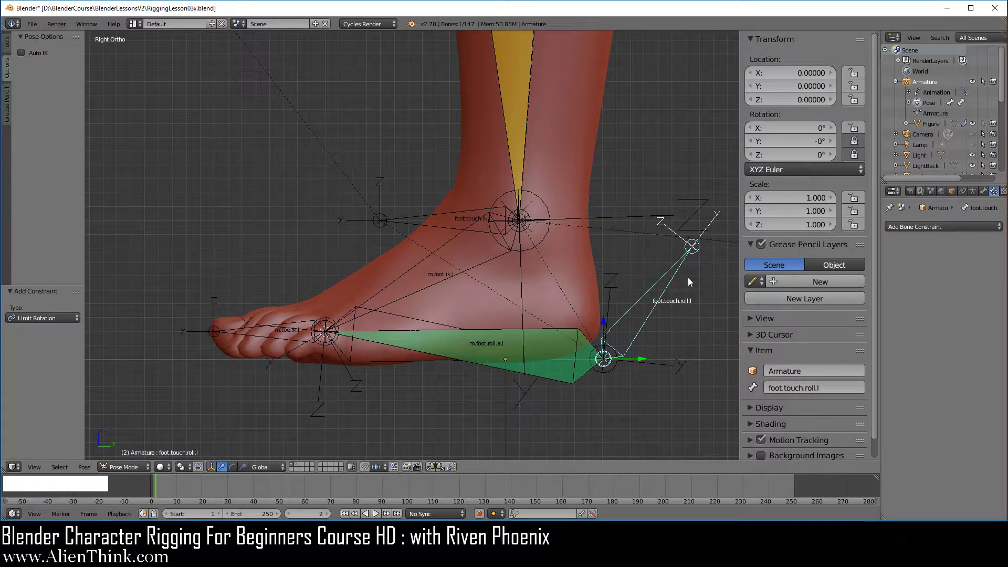
key(r)
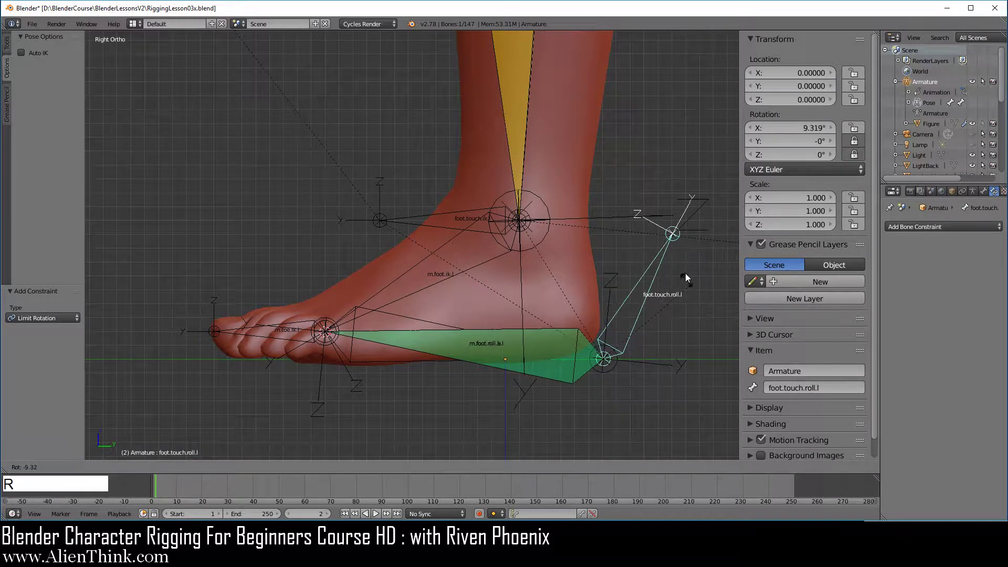
right_click(678, 275)
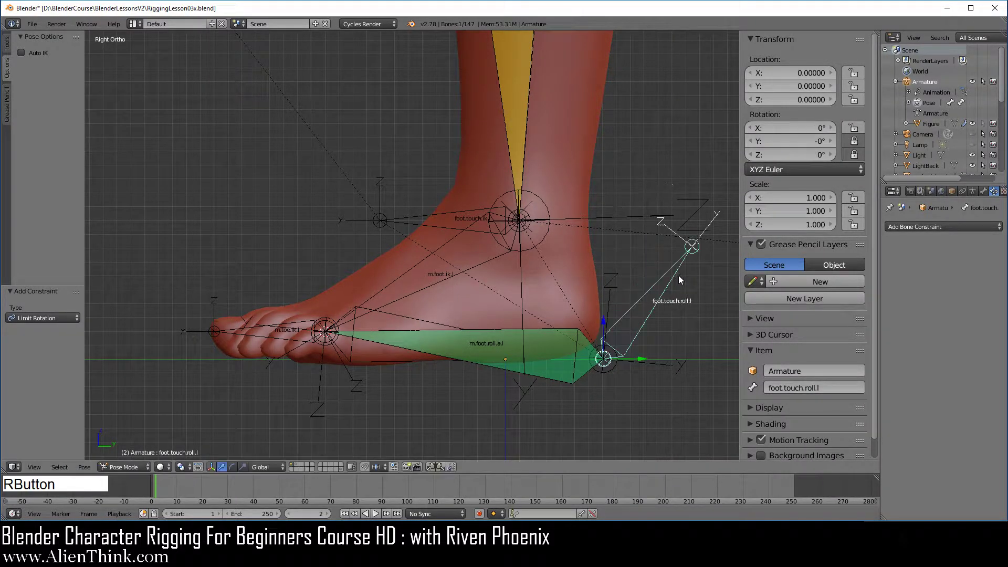
right_click(553, 352)
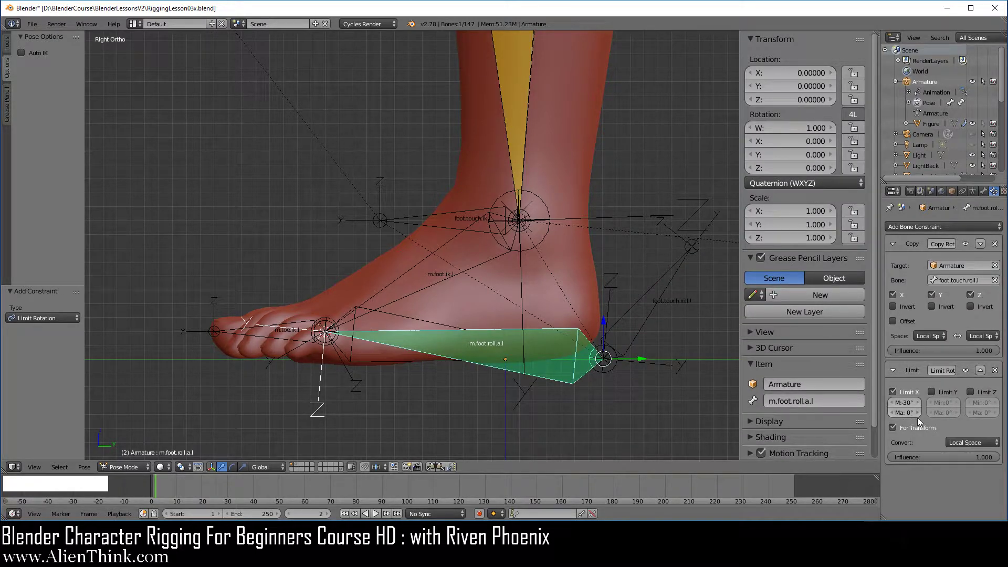
right_click(678, 266)
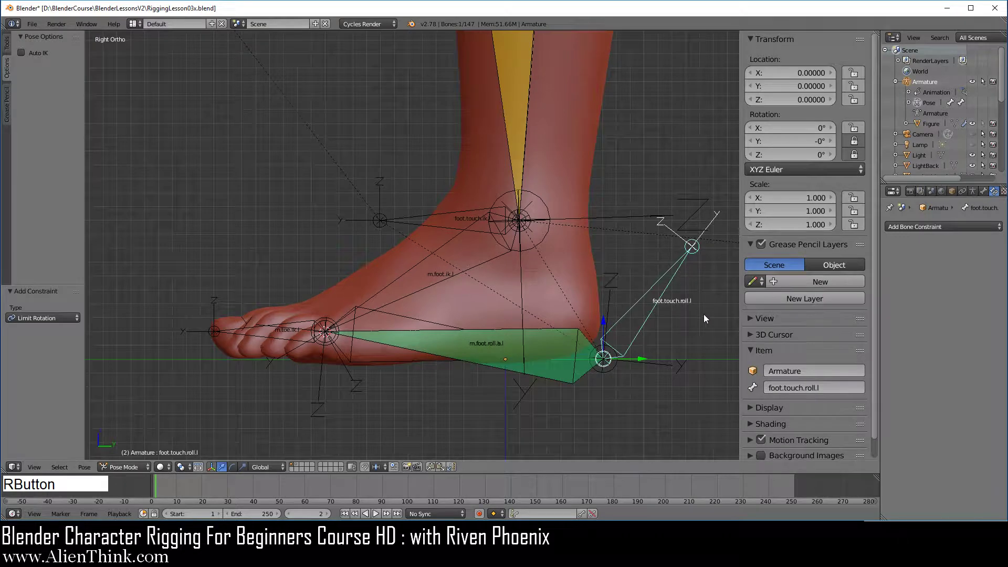
key(r)
right_click(690, 287)
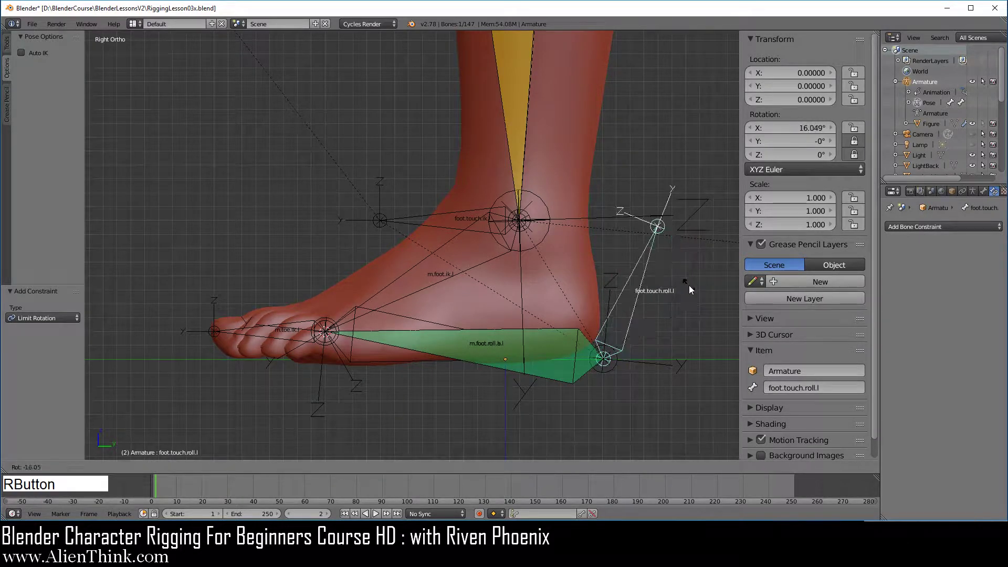
right_click(538, 351)
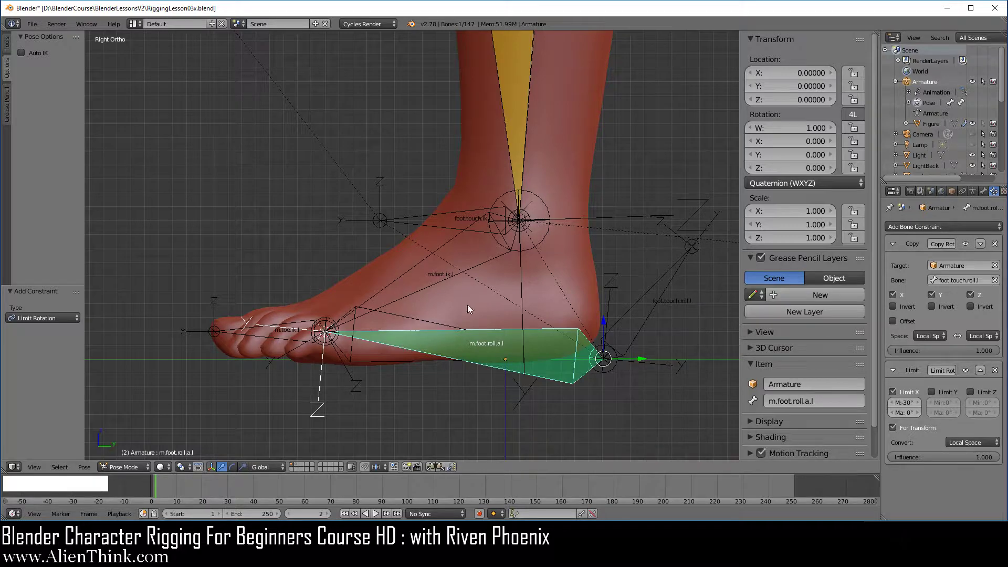
Add a Copy Rotation constraint to m.foot.roll.b.l targeting foot.touch.roll.l, with target and owner spaces set to Local Space.
right_click(670, 287)
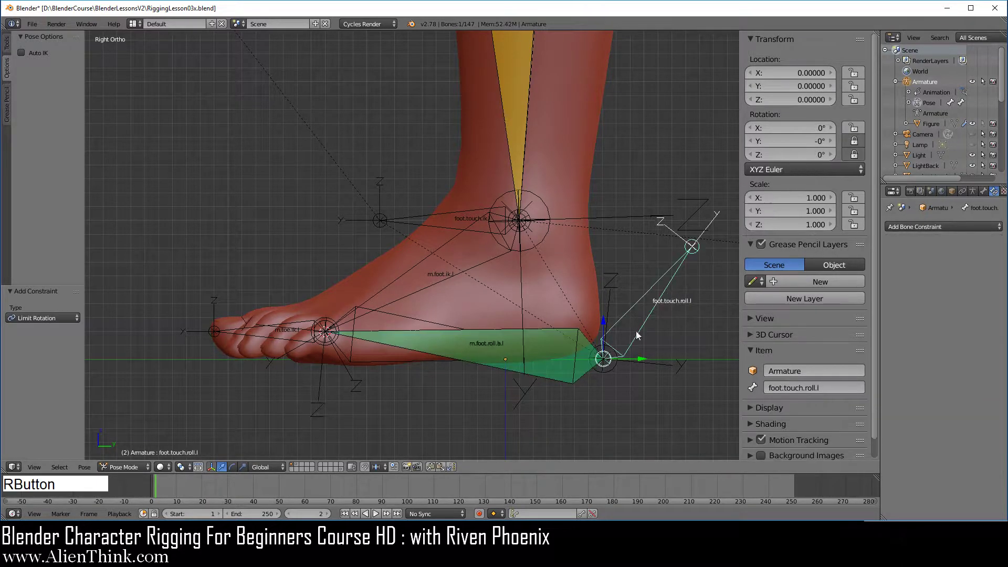
shift+right_click(414, 317)
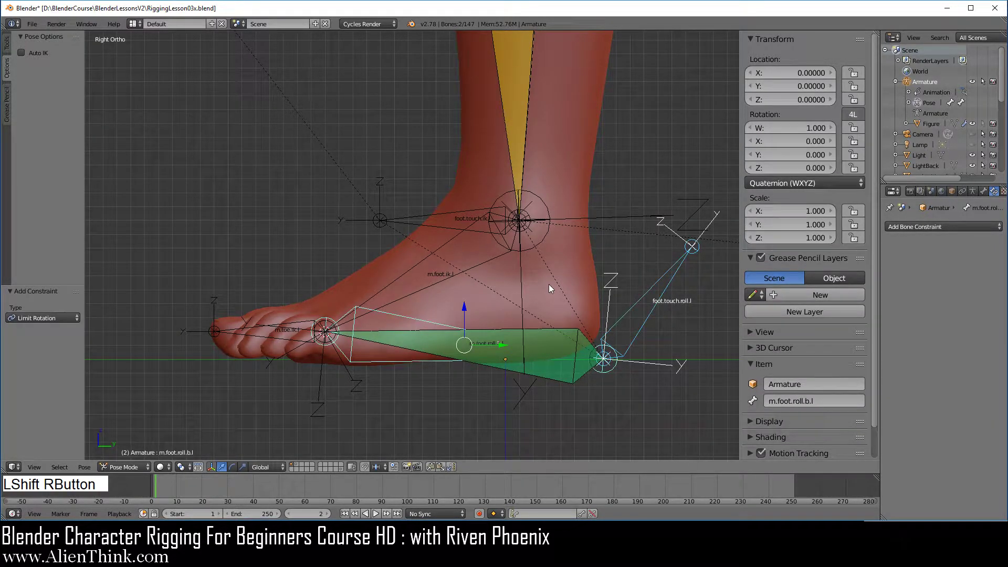
key(ctrl+shift+c)
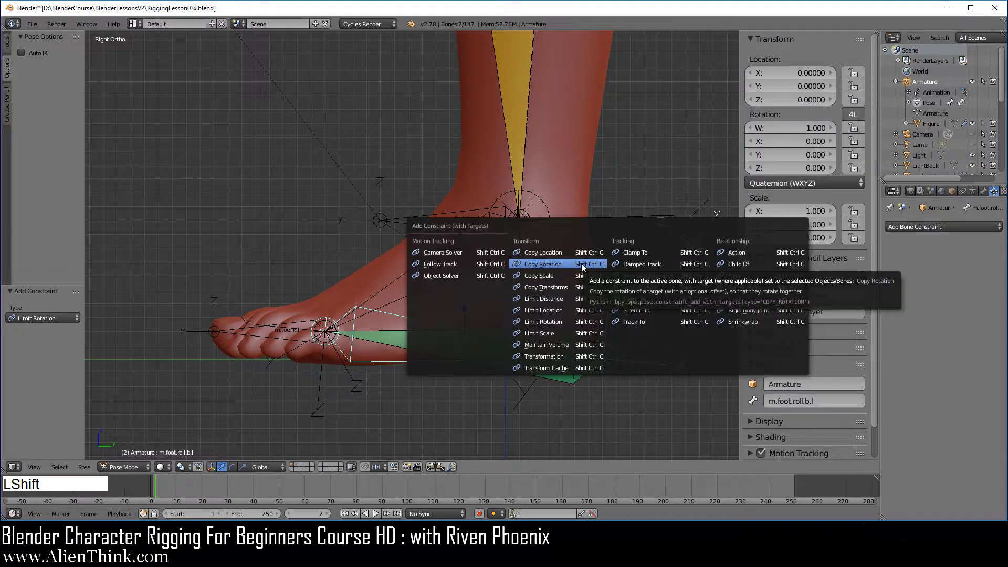
click(581, 263)
click(931, 336)
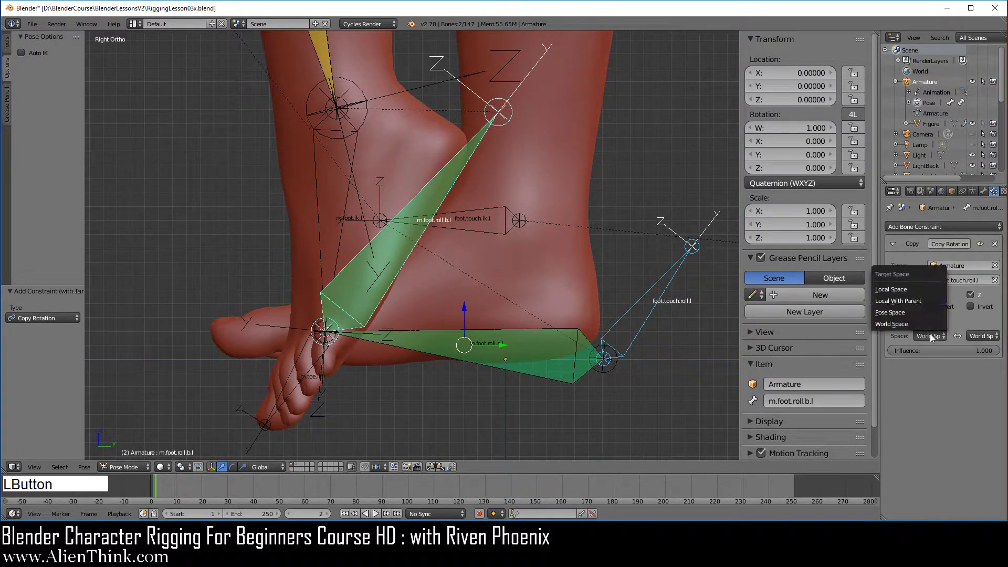
click(914, 292)
click(982, 336)
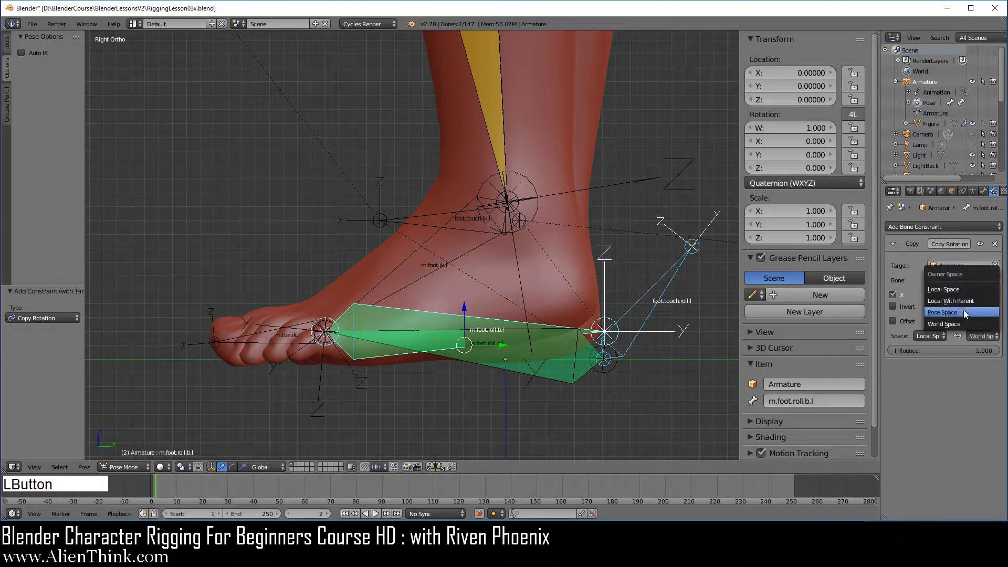
click(953, 291)
Add a Limit Rotation constraint to m.foot.roll.b.l in Local Space with For Transform enabled and Limit X maximum set to 90°.
click(911, 226)
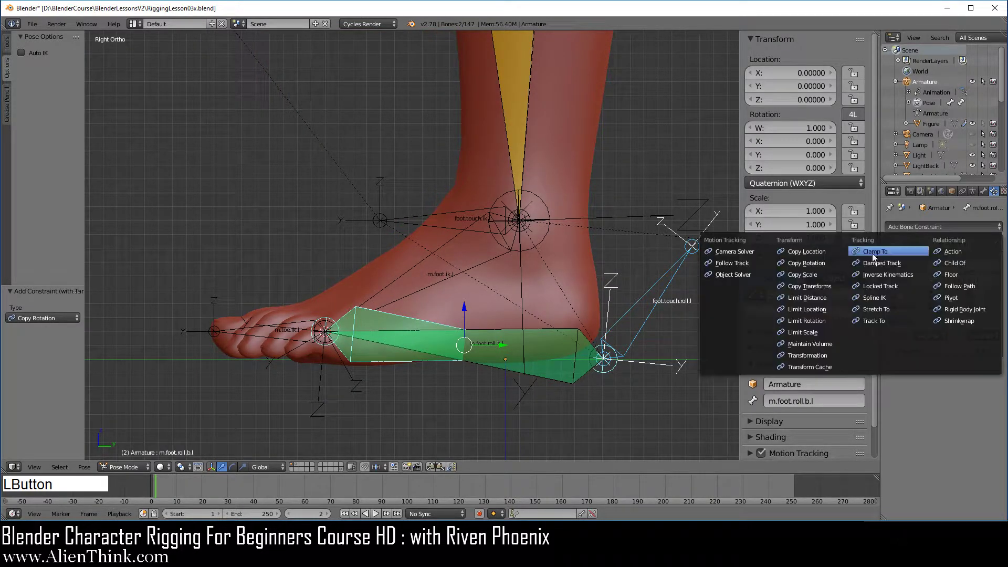
click(819, 320)
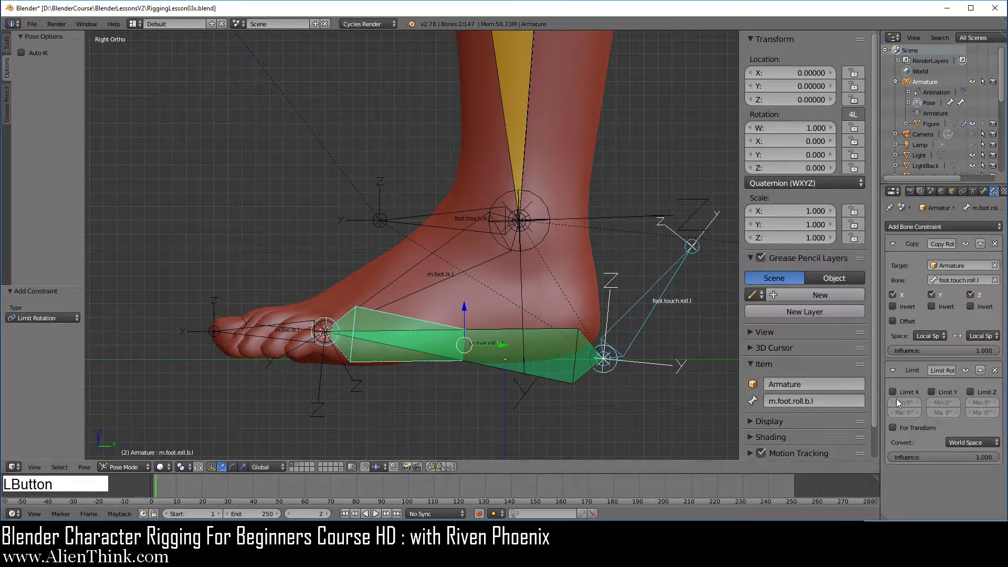
click(975, 443)
click(943, 398)
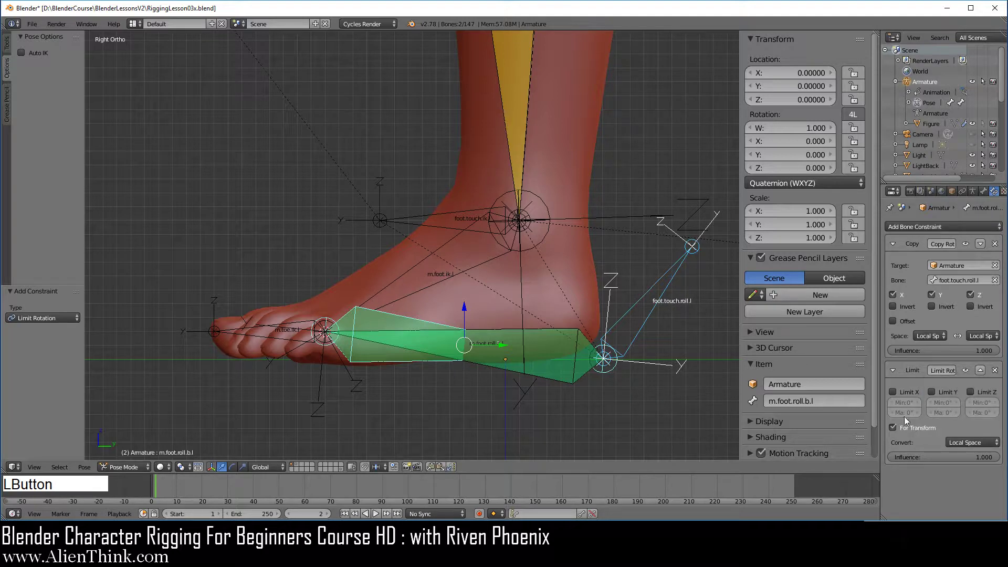
click(904, 413)
text(90)
key(Return)
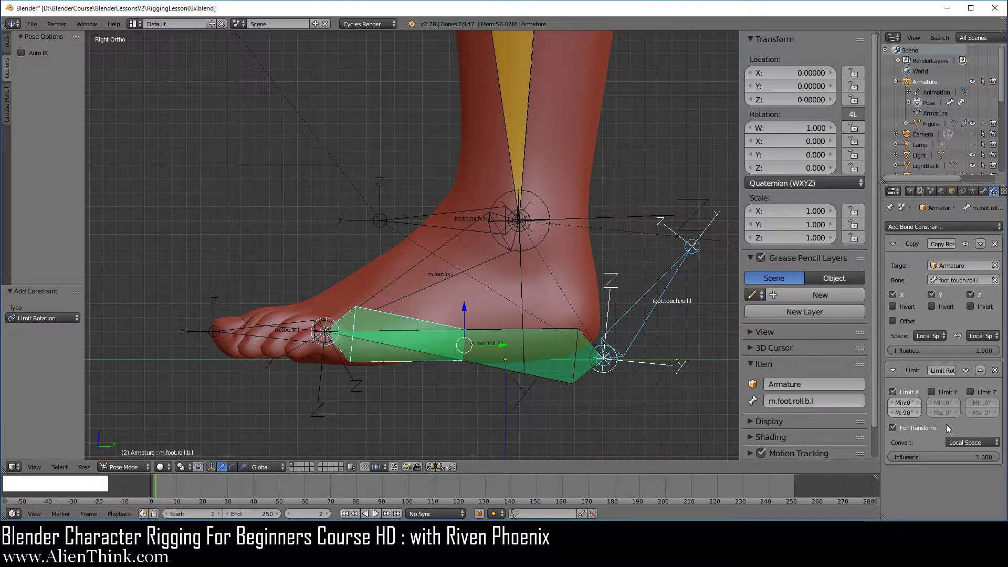
Test-rotate foot.touch.roll.l in both X directions to check the heel and ball roll, and clear its rotation.
right_click(673, 274)
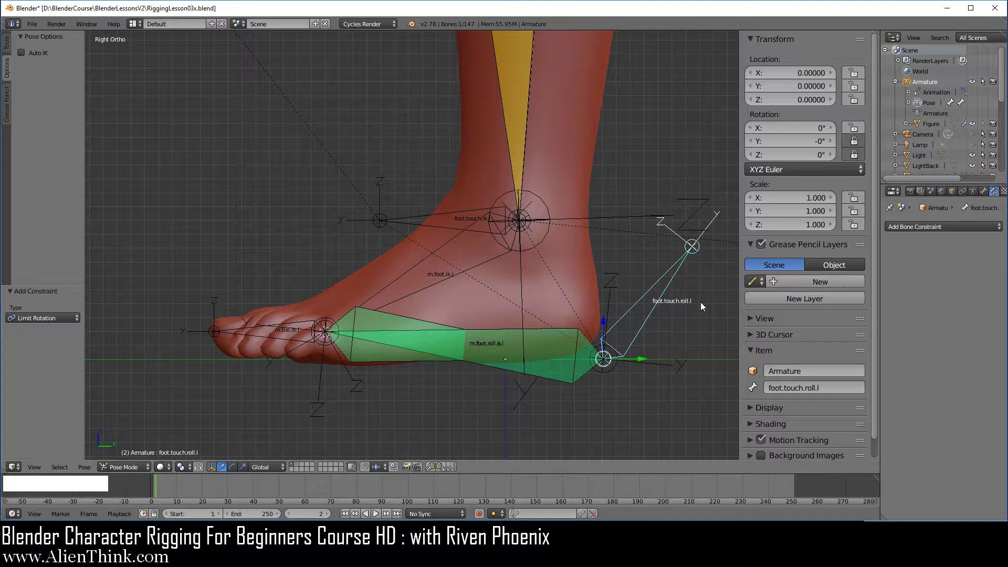
key(r)
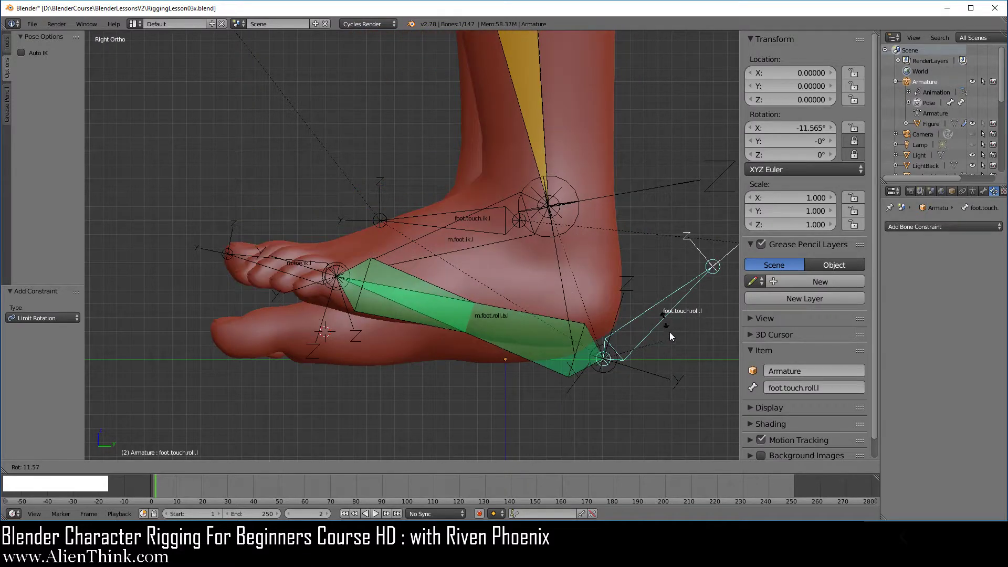
right_click(667, 330)
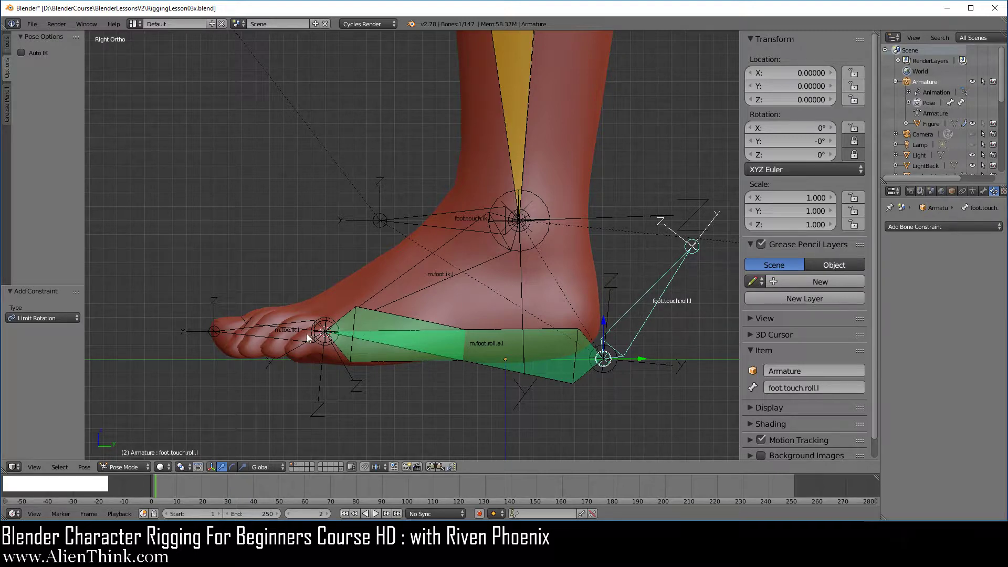
key(r)
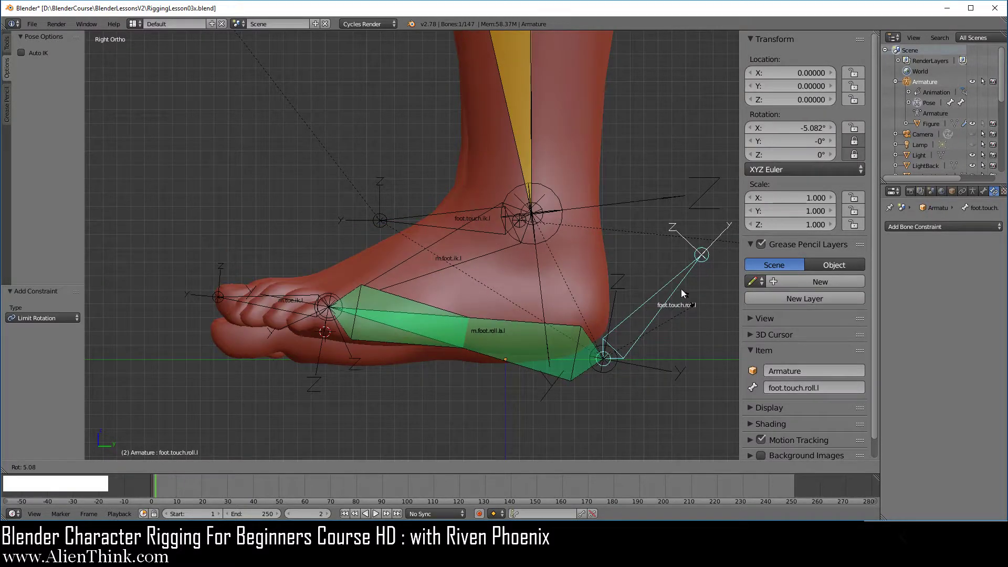
click(667, 272)
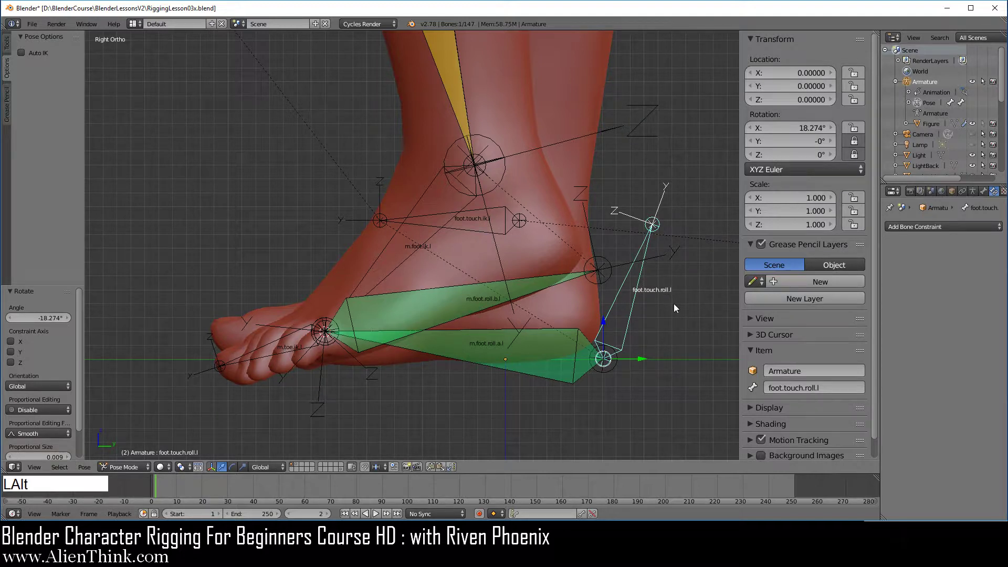
key(alt+r)
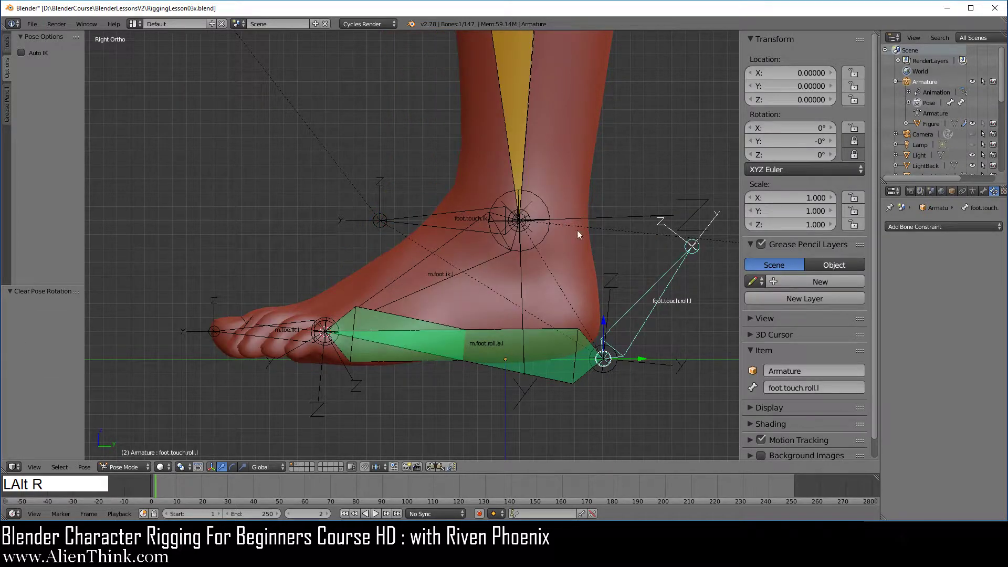
In Edit Mode, extrude a bone from the joint at the ball of the foot about -0.111 along global Y, past the toes.
scroll(411, 318, up, 1)
shift+middle_drag(408, 313, 526, 264)
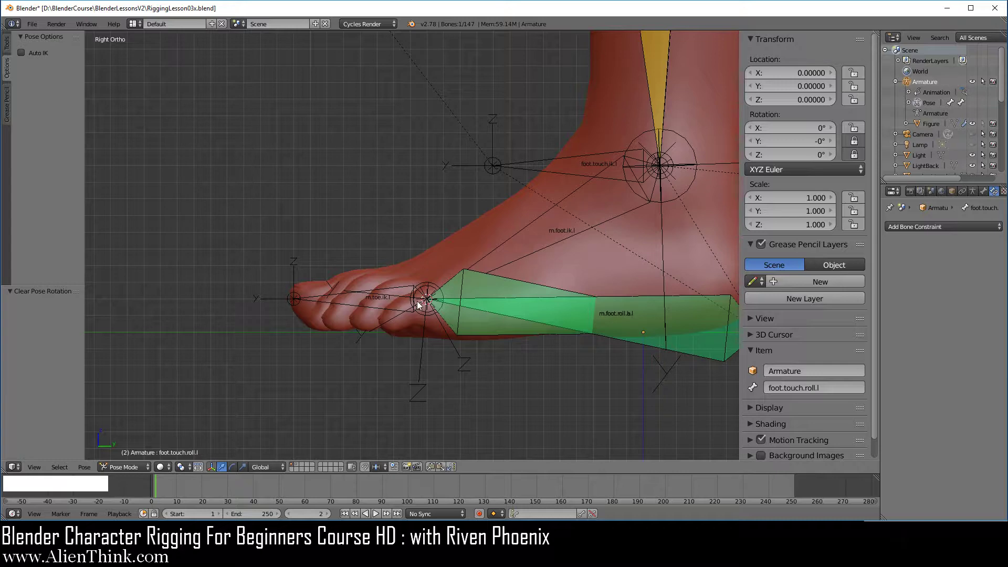
click(132, 462)
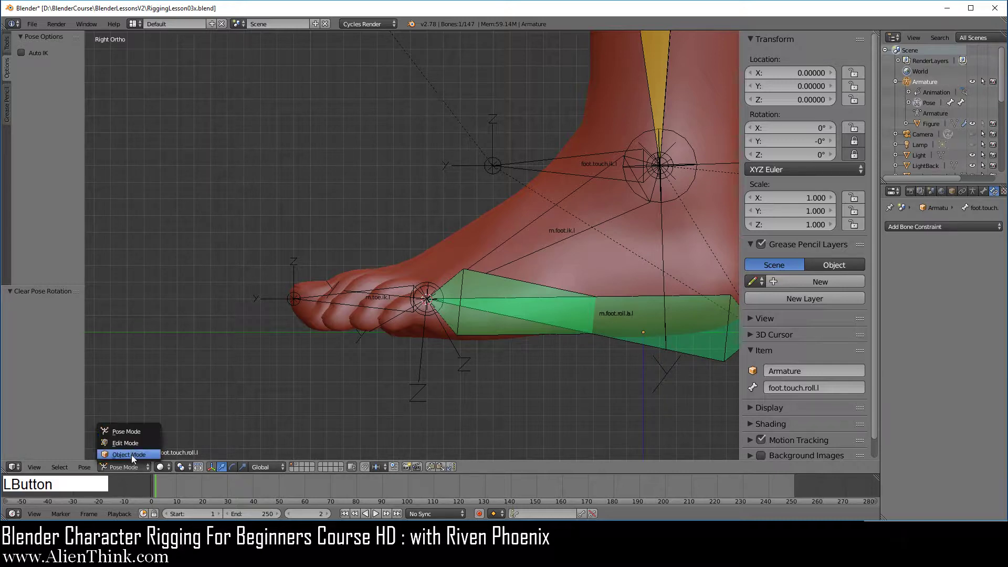
click(126, 443)
right_click(425, 297)
key(e)
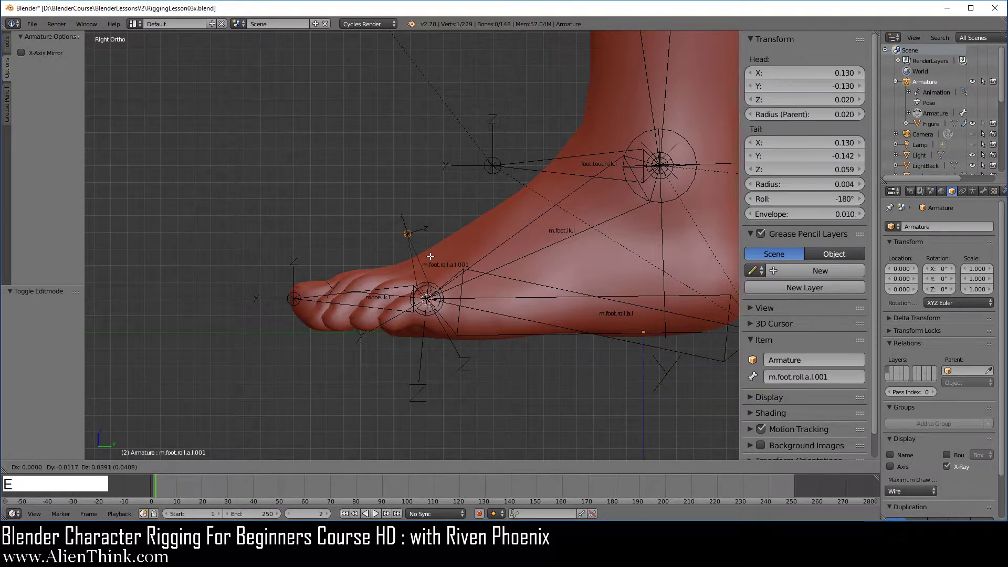
key(y)
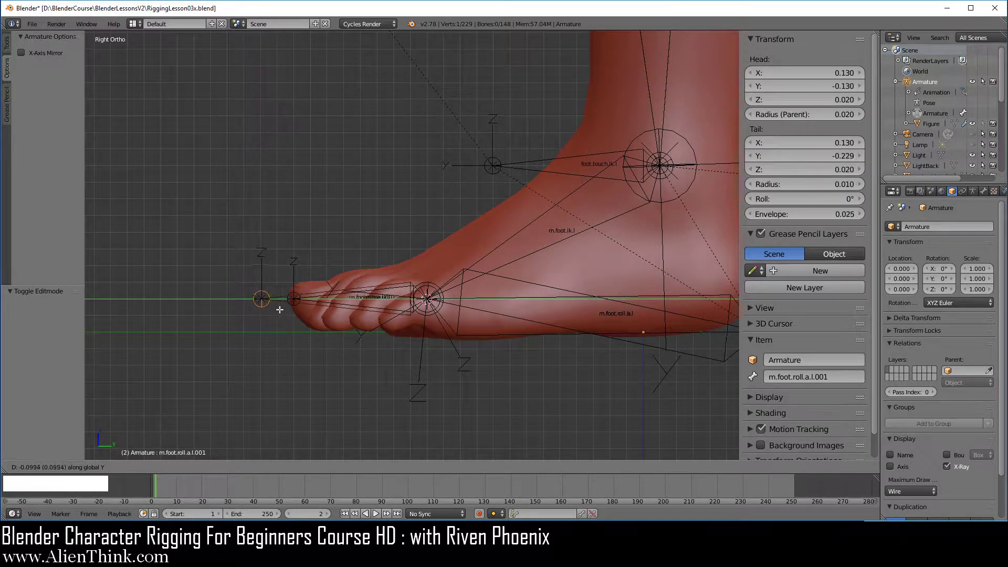
click(265, 300)
Split the extruded toe bone off from its parent and rename it toe.touch.ik.l.
right_click(270, 299)
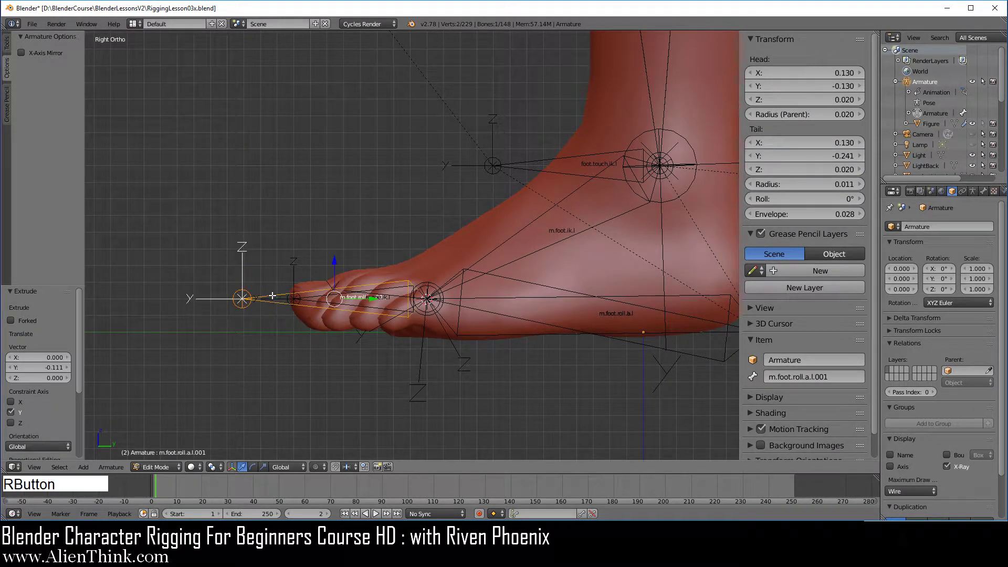
key(y)
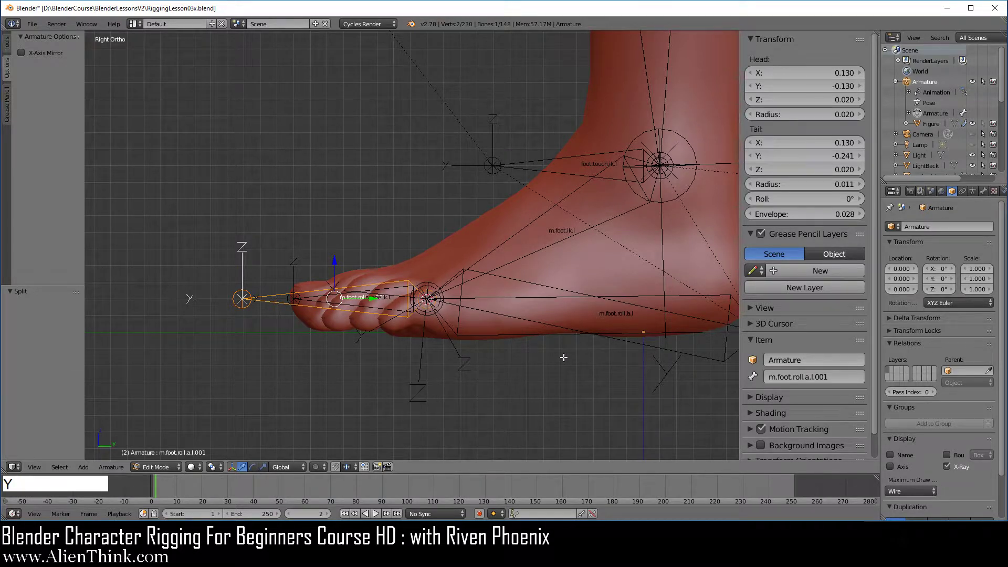
click(983, 192)
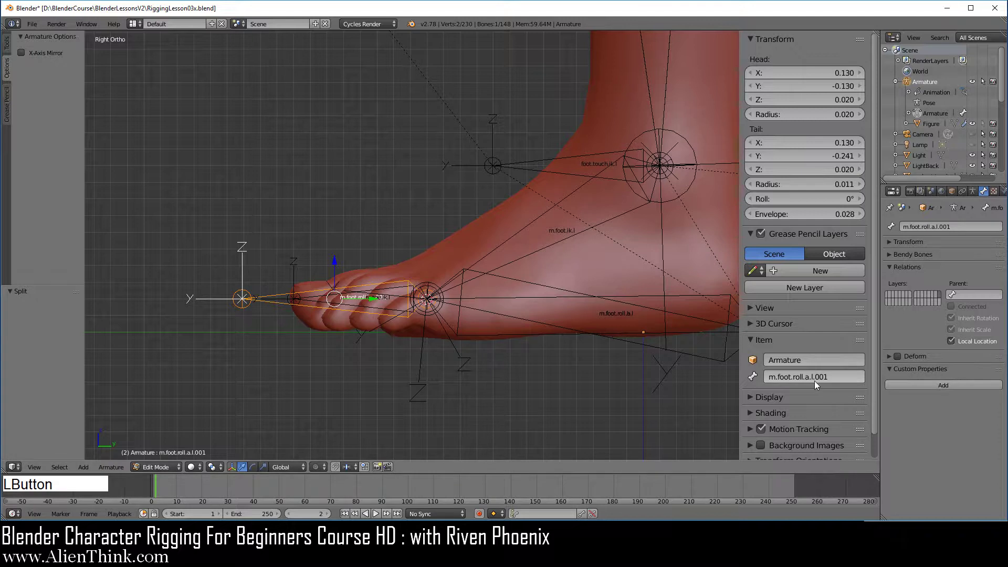
click(840, 377)
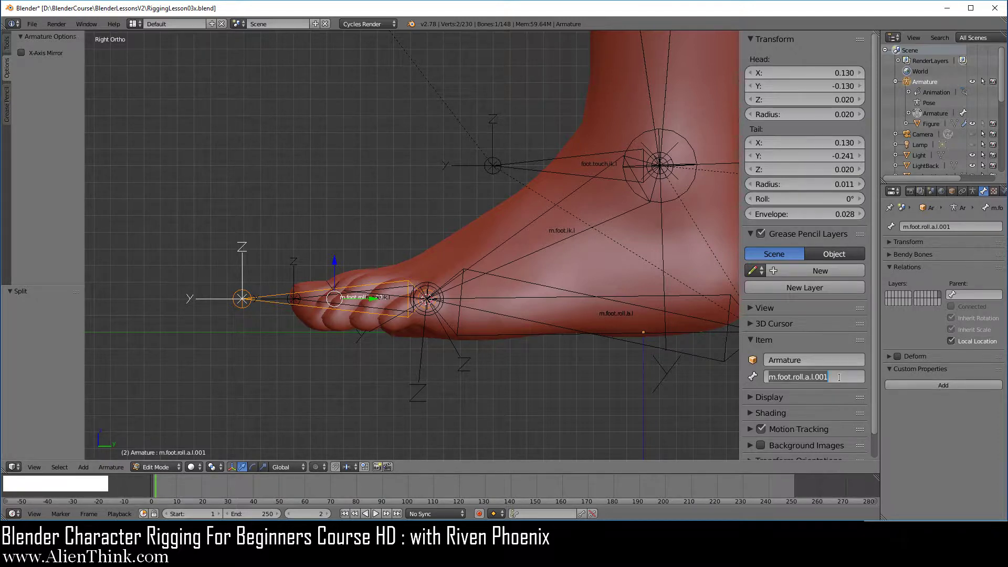
text(toe)
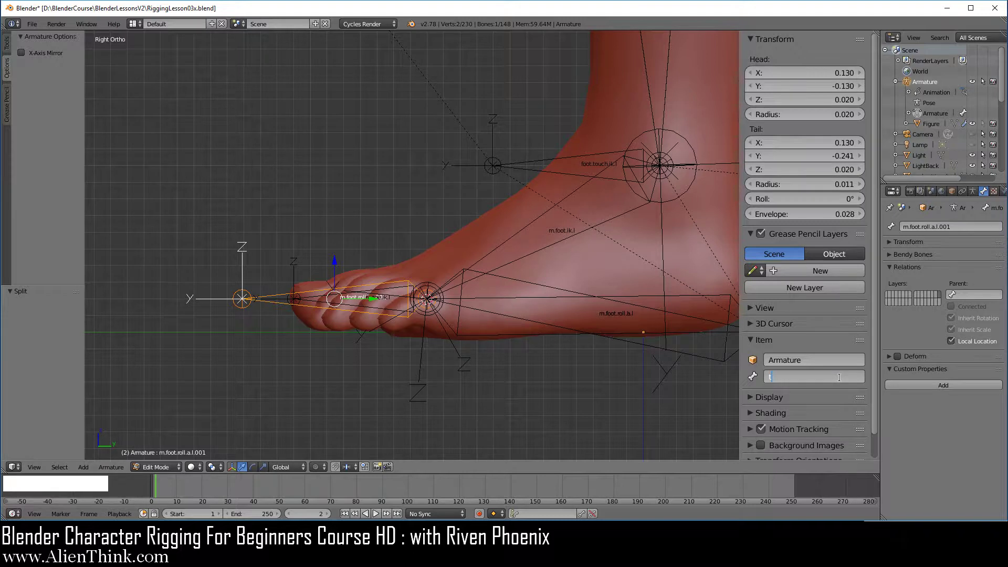
text(.touch.ik.l)
key(Return)
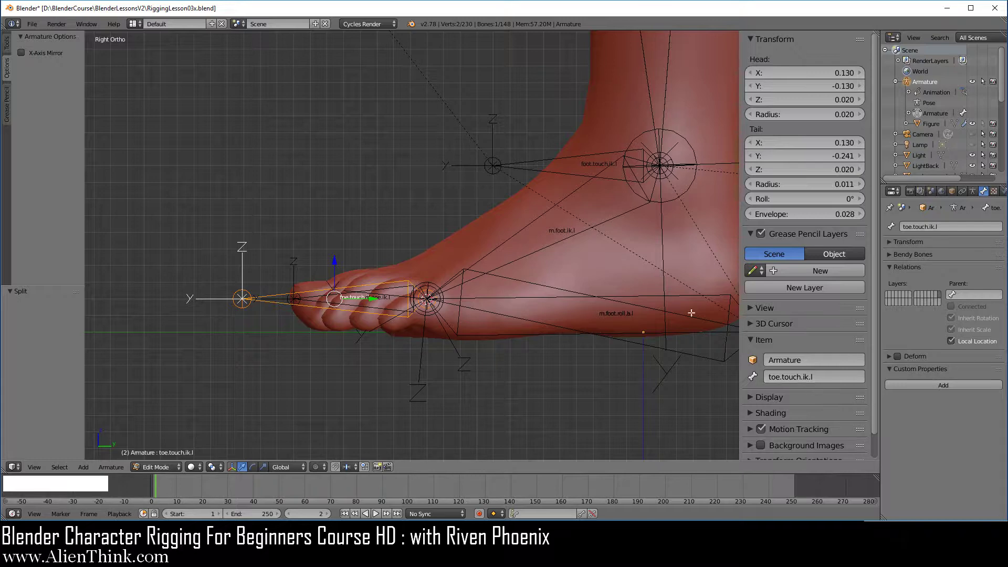
In Pose Mode, add a Copy Transforms constraint to m.toe.ik.l with toe.touch.ik.l as its target.
click(167, 467)
click(166, 437)
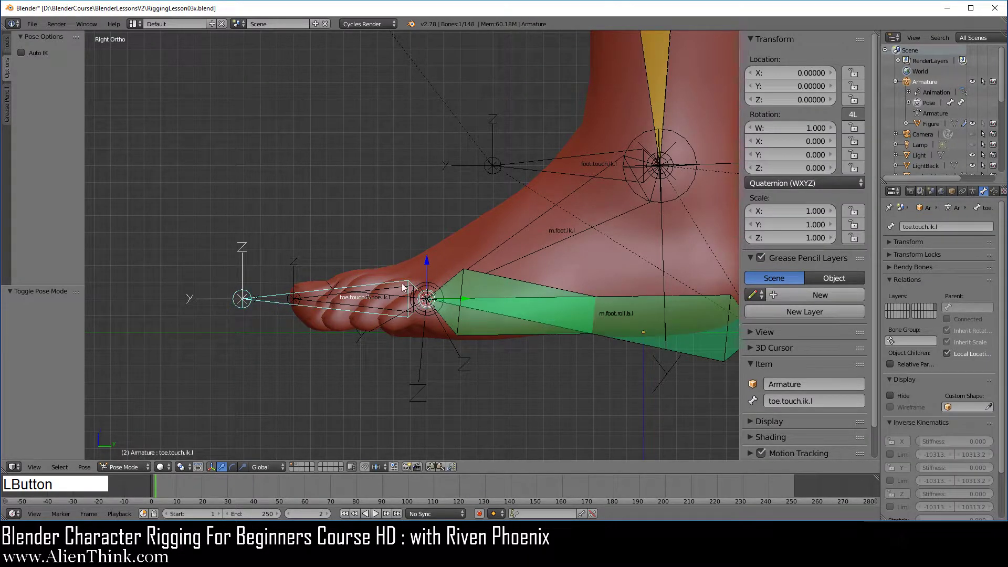
right_click(346, 302)
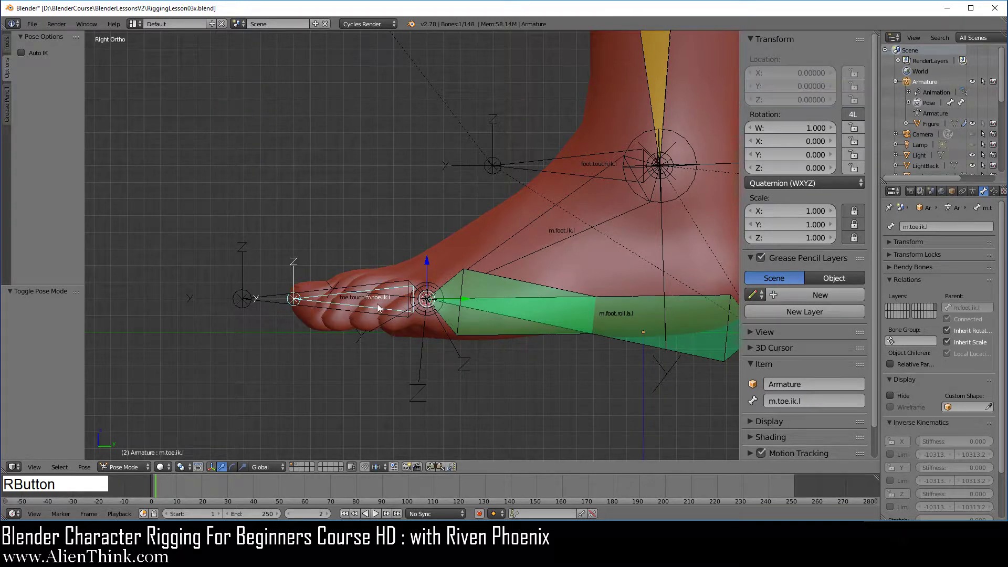
right_click(314, 304)
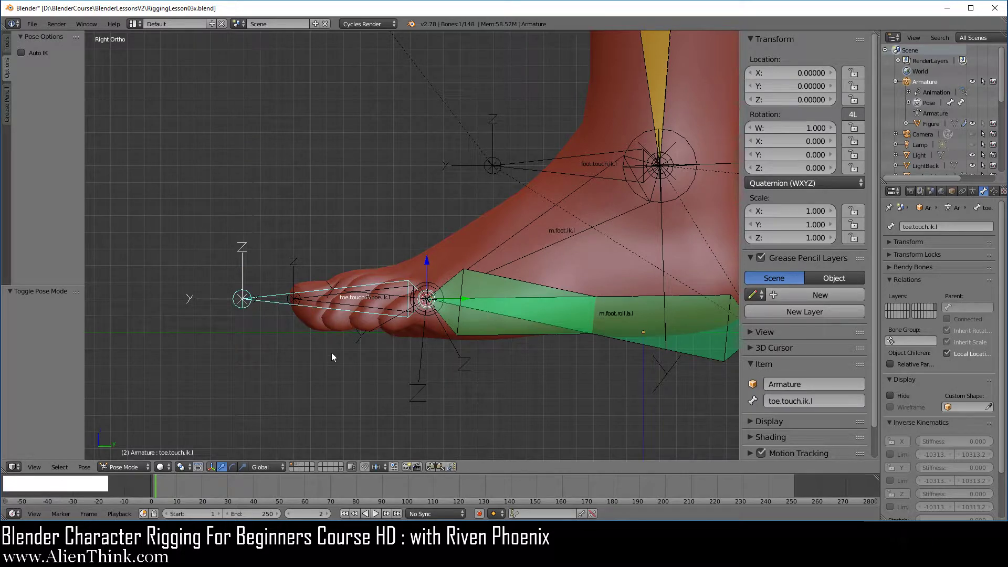
key(shift)
shift+right_click(370, 307)
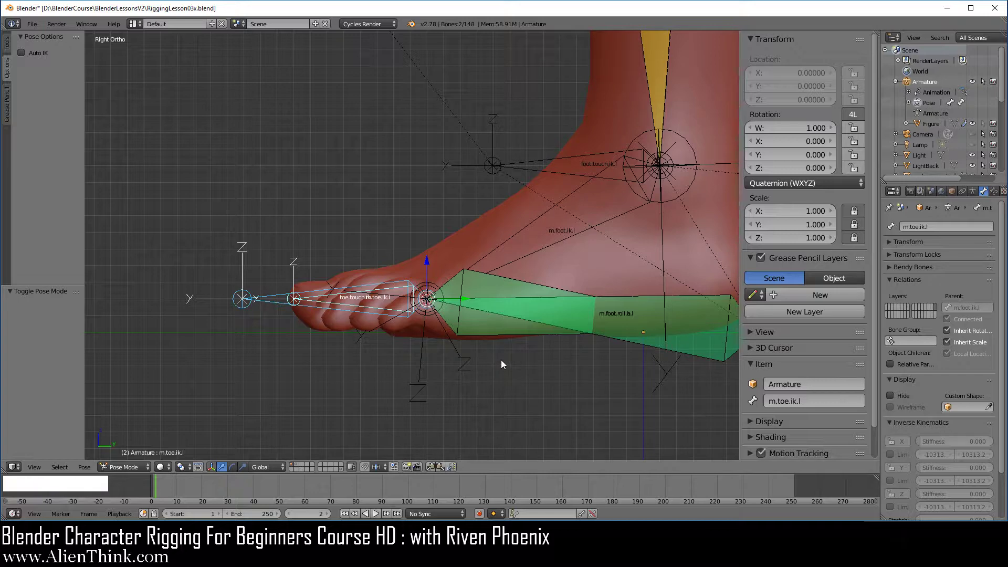
key(ctrl+shift+c)
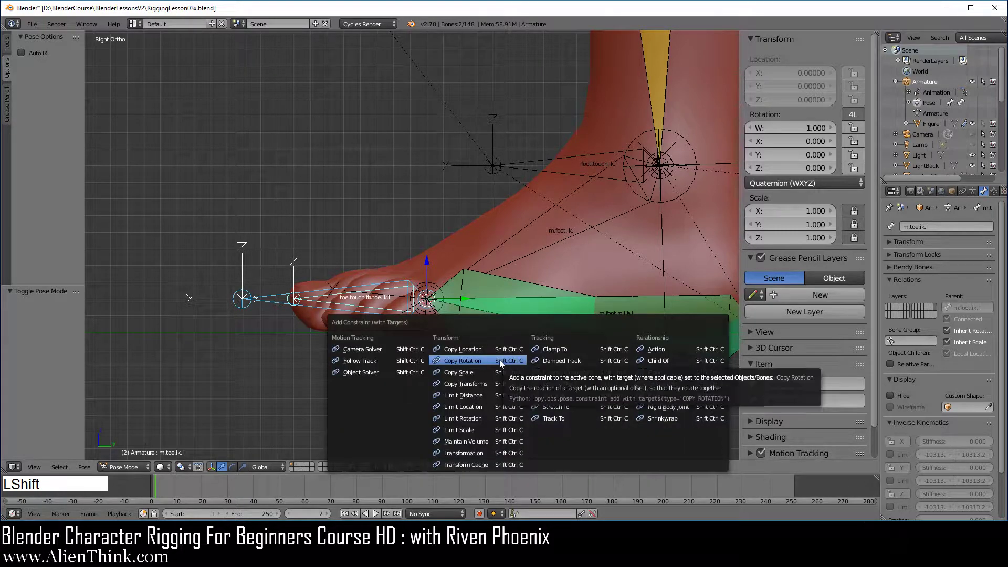
click(483, 384)
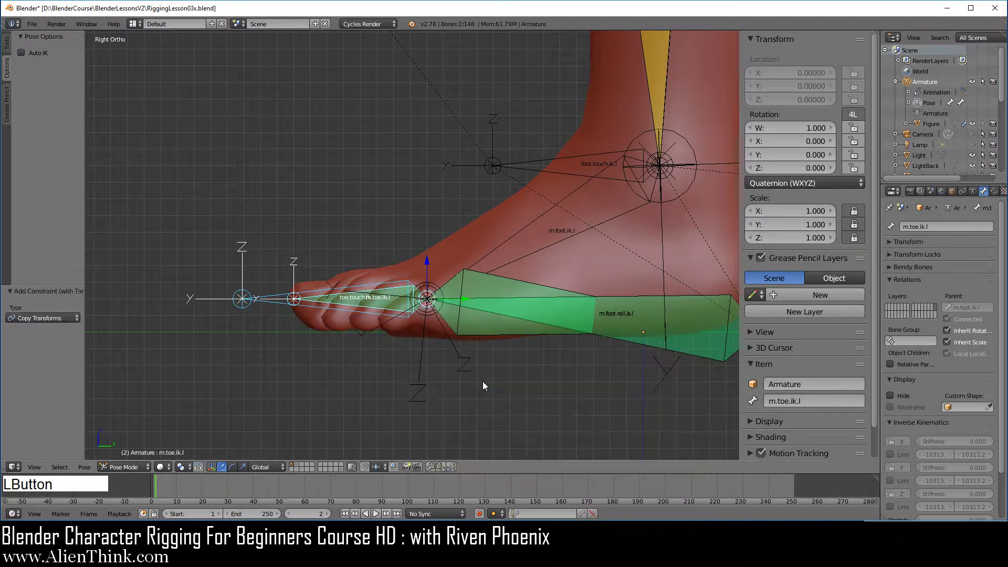
Test-rotate foot.touch.roll.l to check how the toe follows, cancel the rotation and select toe.touch.ik.l.
right_click(275, 300)
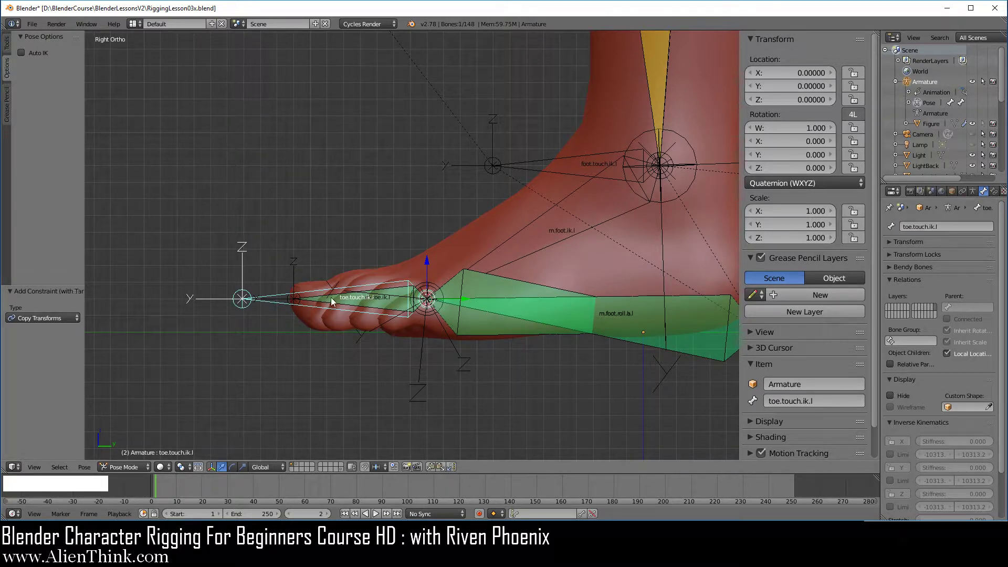
shift+middle_drag(559, 392, 496, 388)
right_click(685, 277)
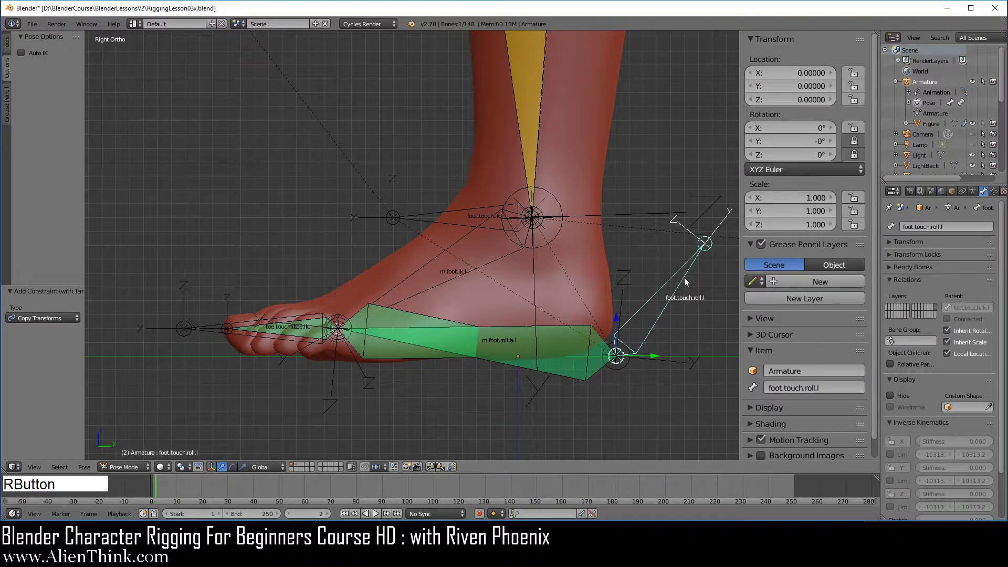
key(r)
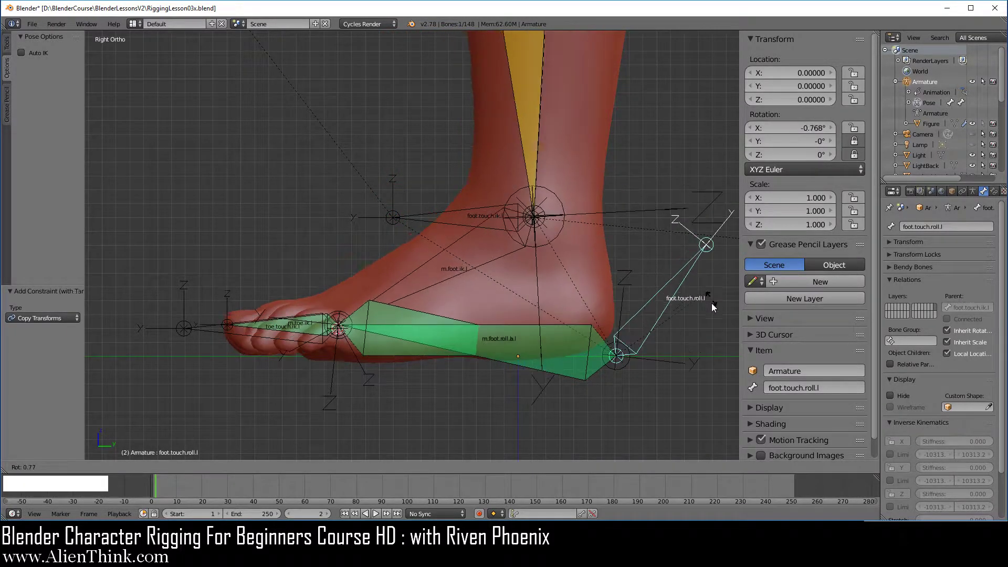
right_click(635, 223)
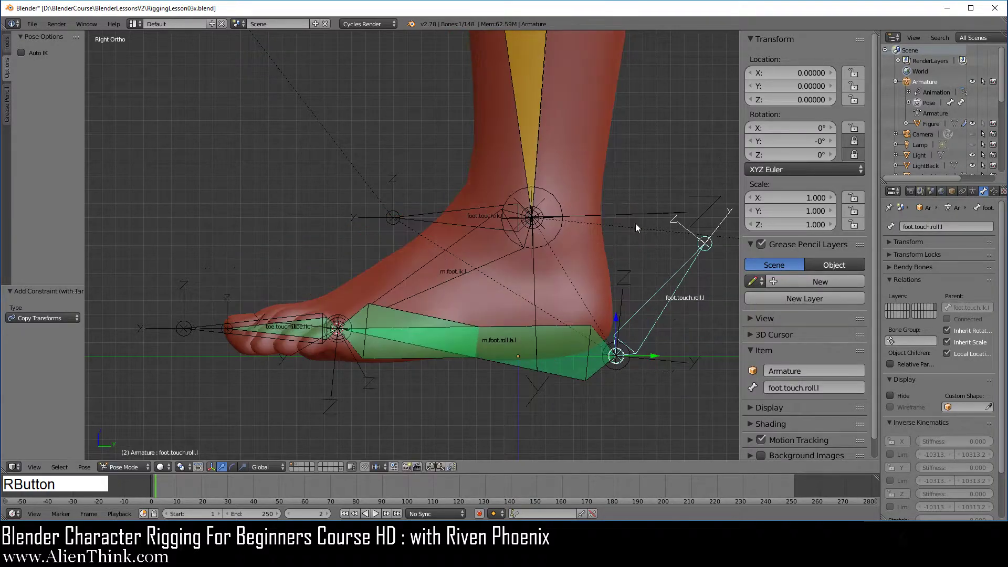
right_click(214, 330)
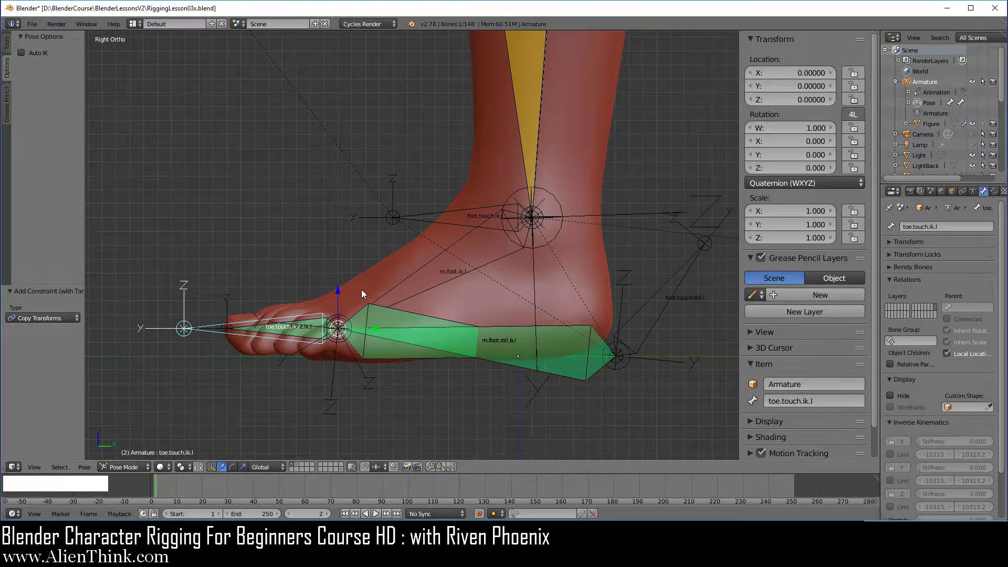
Rename the foot.touch.roll.l bone to foot.touch.roll.ik.l.
right_click(659, 287)
click(833, 387)
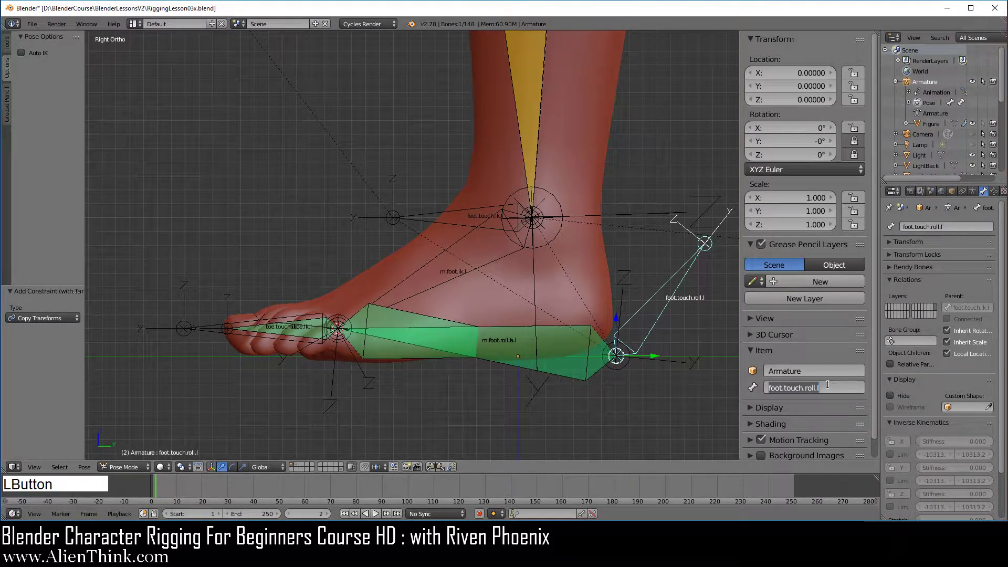
key(BackSpace)
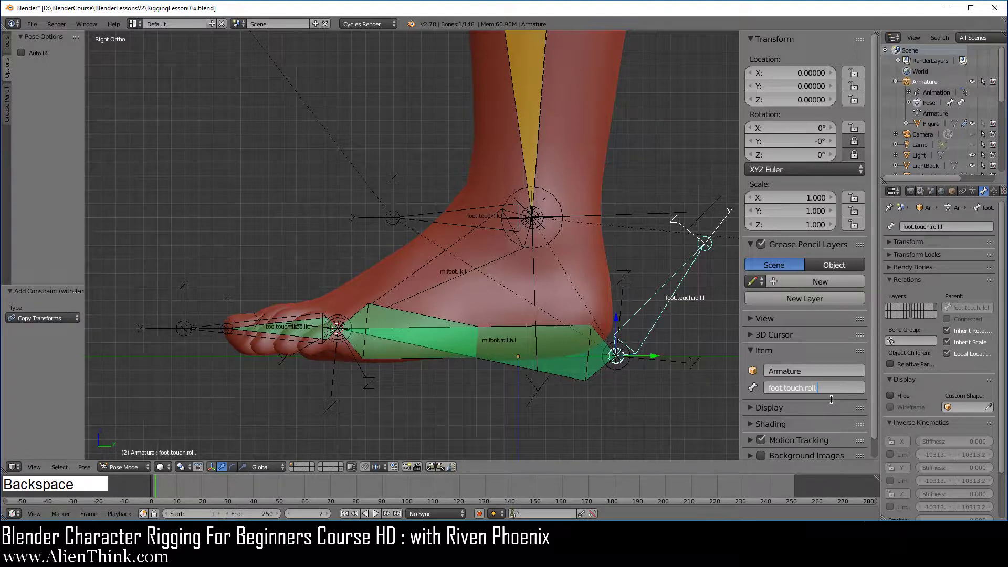
text(ik.l)
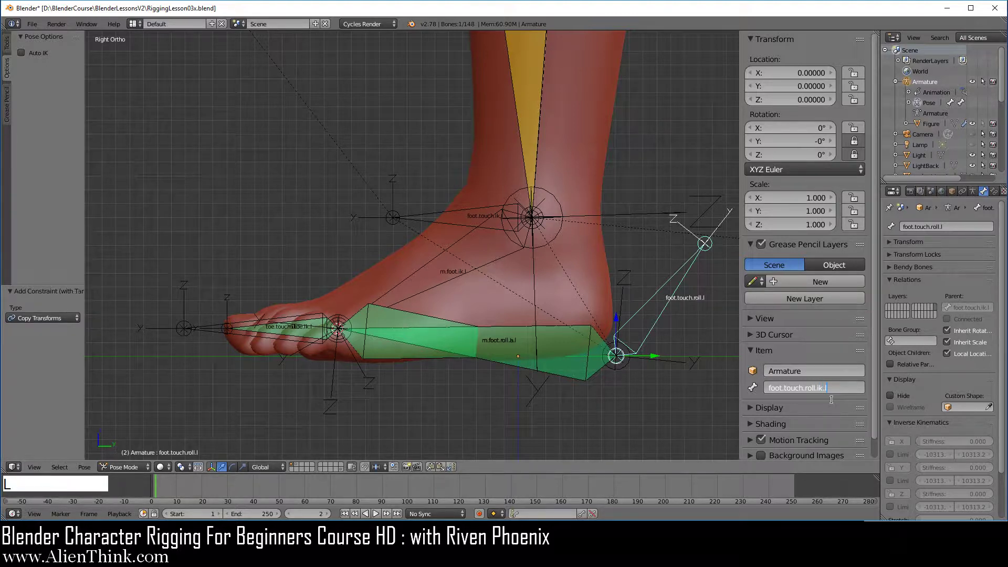
key(Return)
In Edit Mode, extrude a bone from the ankle-end joint of foot.touch.ik.l about -0.061 in Y and -0.037 in Z.
click(134, 466)
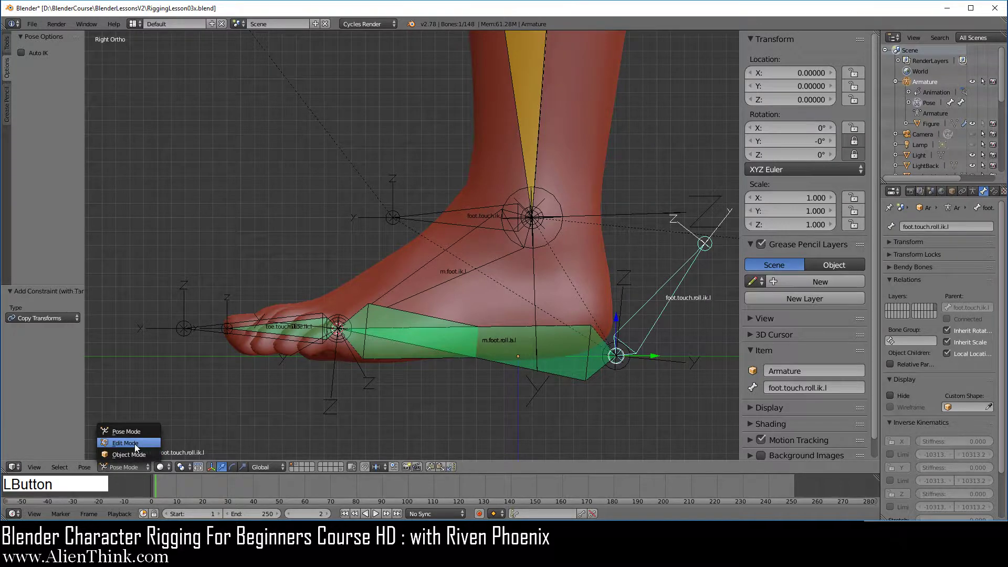
click(134, 443)
right_click(531, 230)
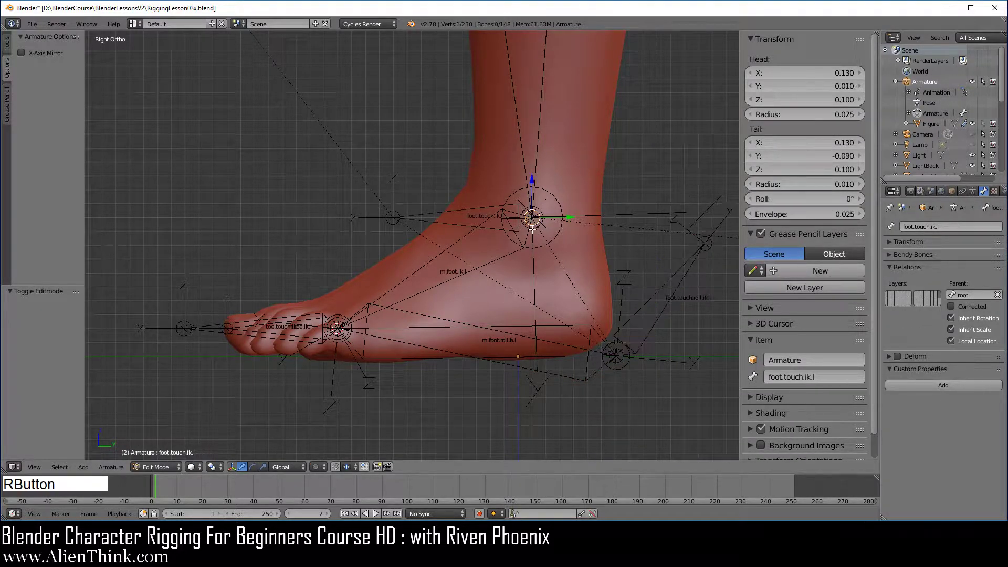
key(shift+d)
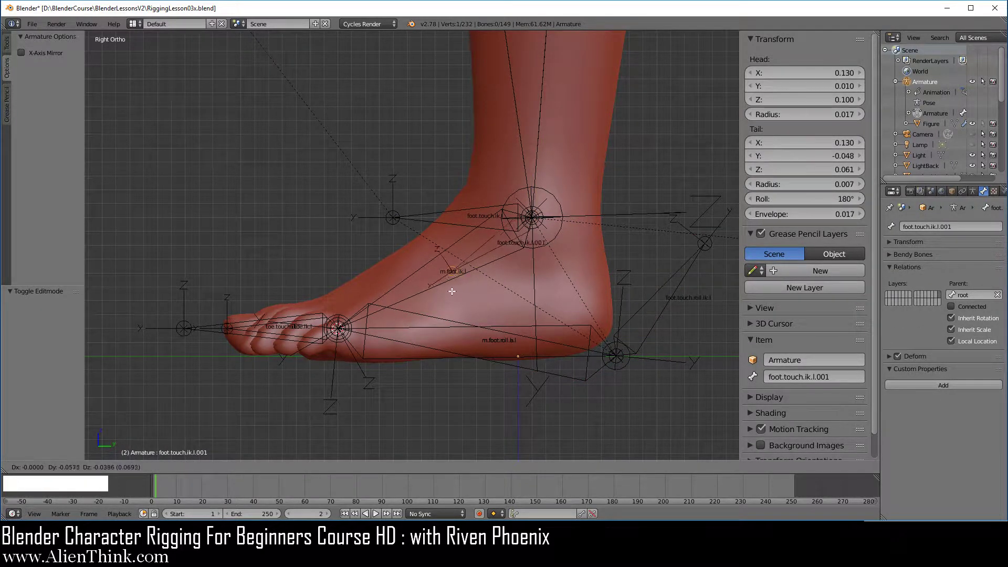
click(446, 289)
Align the extruded bone to m.foot.ik.l and split it off from its parent.
right_click(485, 248)
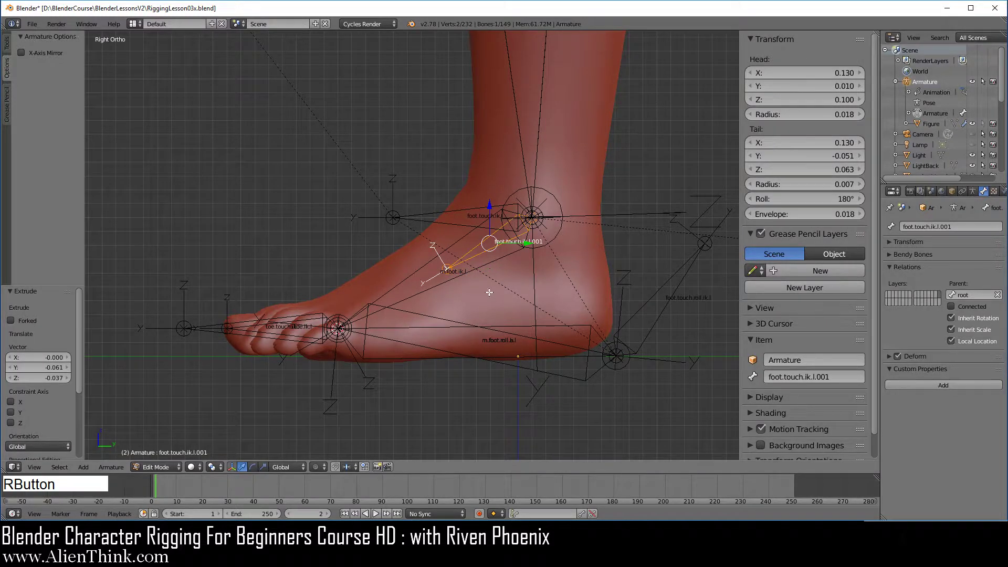
shift+right_click(488, 262)
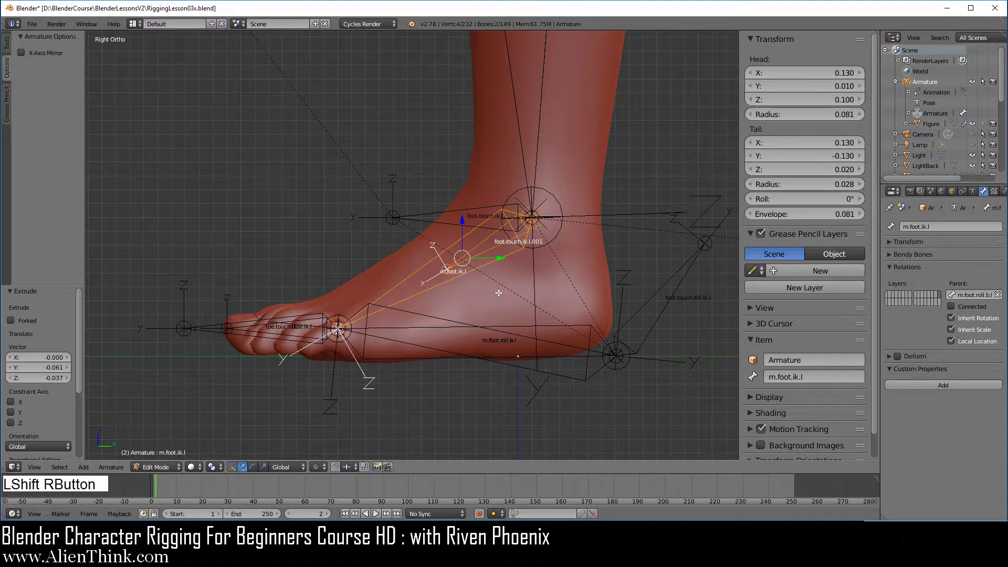
key(ctrl+alt+a)
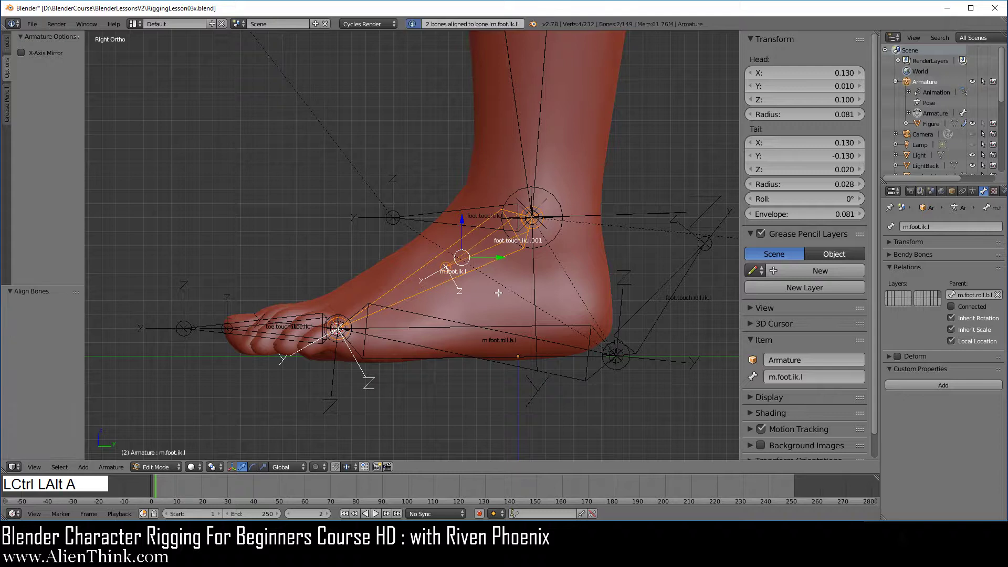
right_click(492, 248)
key(y)
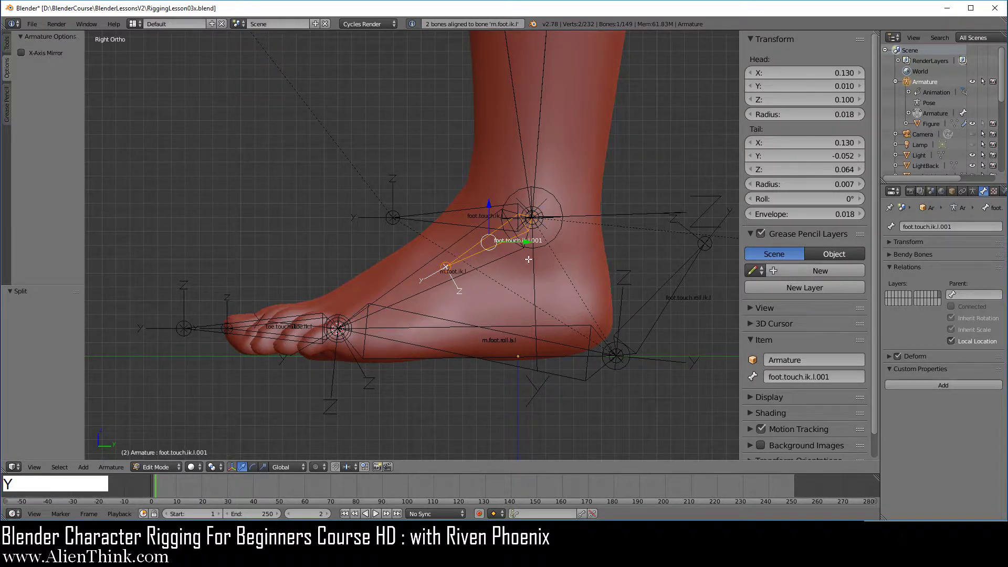
Turn off Deform for the split bone and rename it m.toe.socket.ik.l.
click(897, 357)
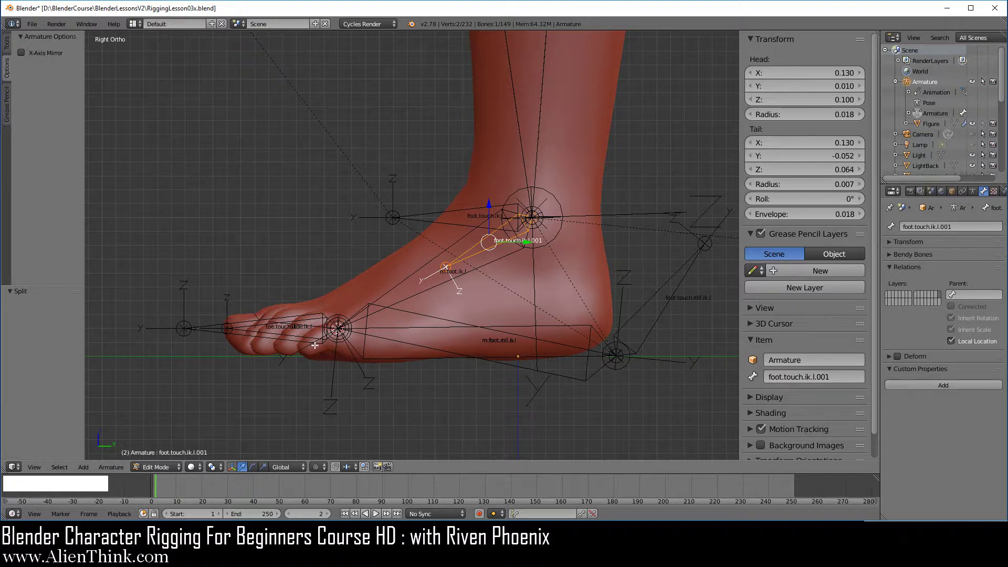
click(837, 375)
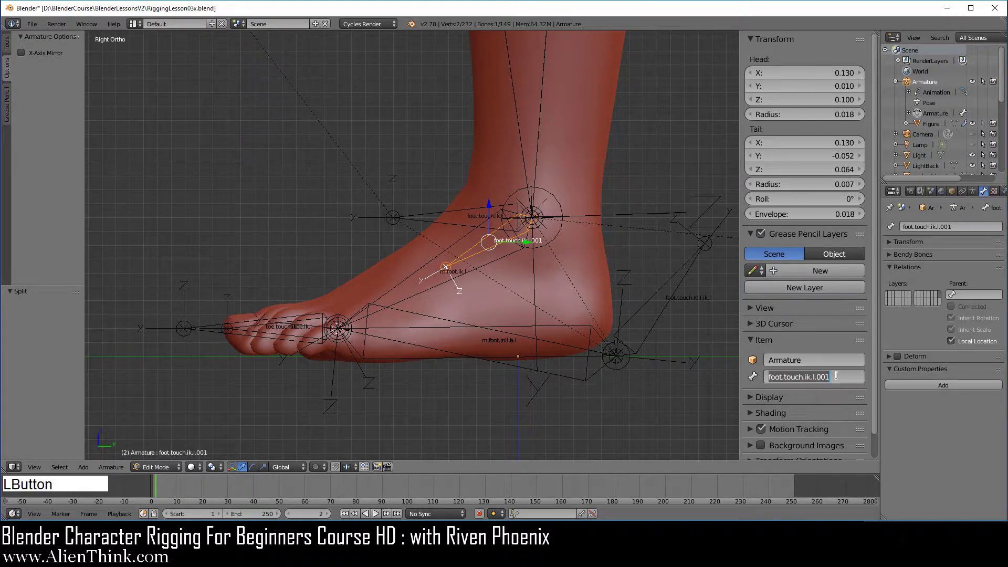
text(m)
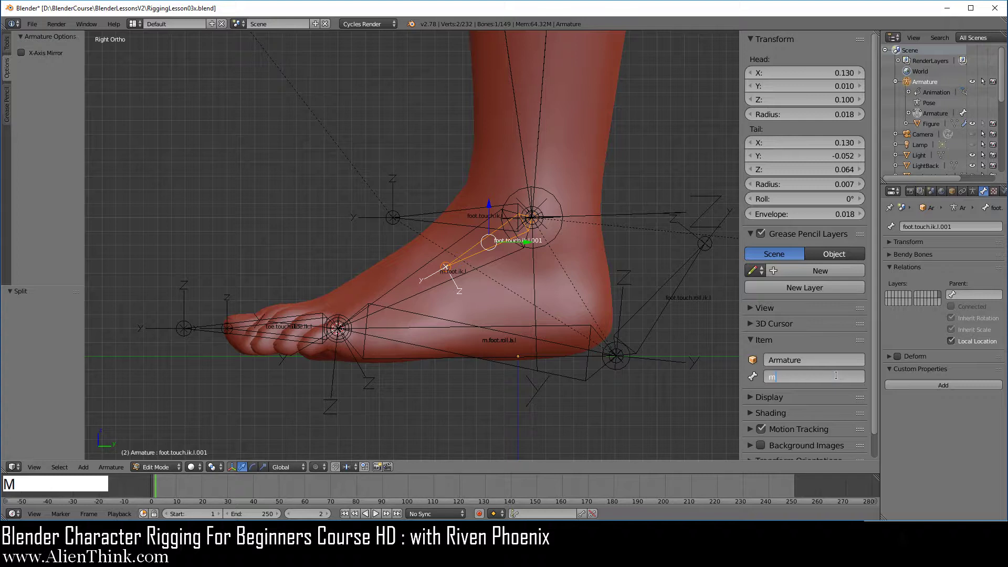
text(.toe.socket.ik.l)
key(Return)
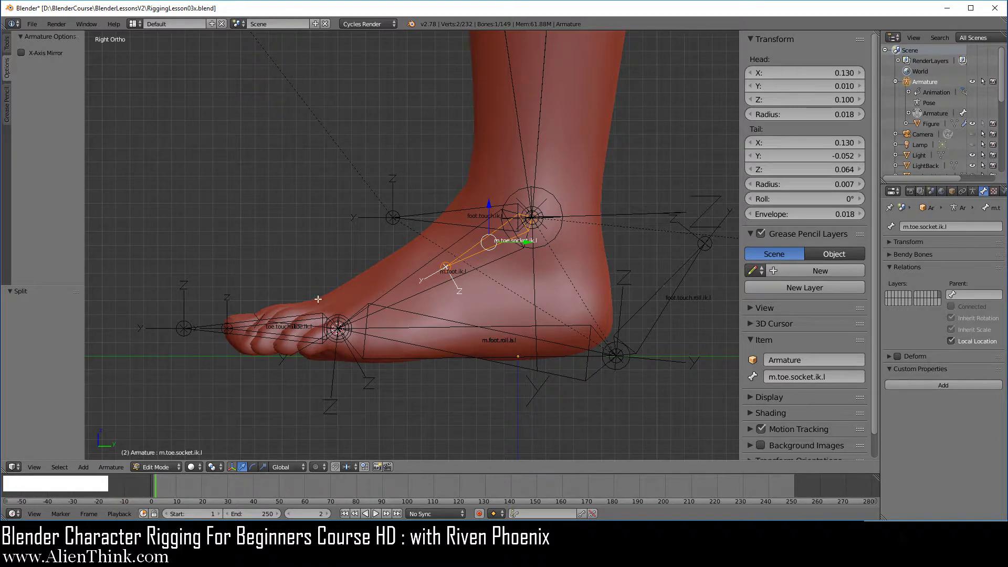
Parent toe.touch.ik.l to m.toe.socket.ik.l with Keep Offset.
right_click(208, 324)
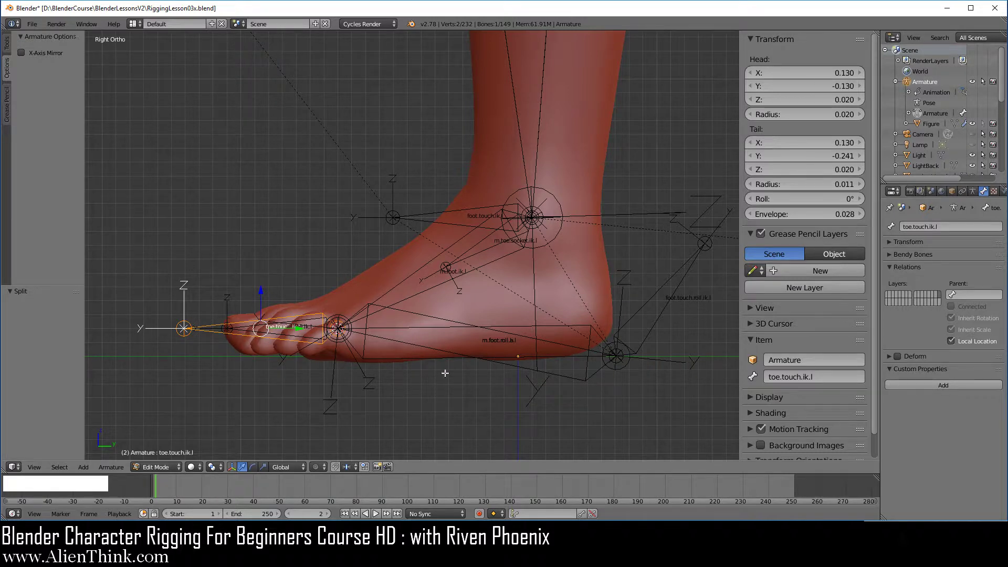
key(shift)
shift+right_click(487, 247)
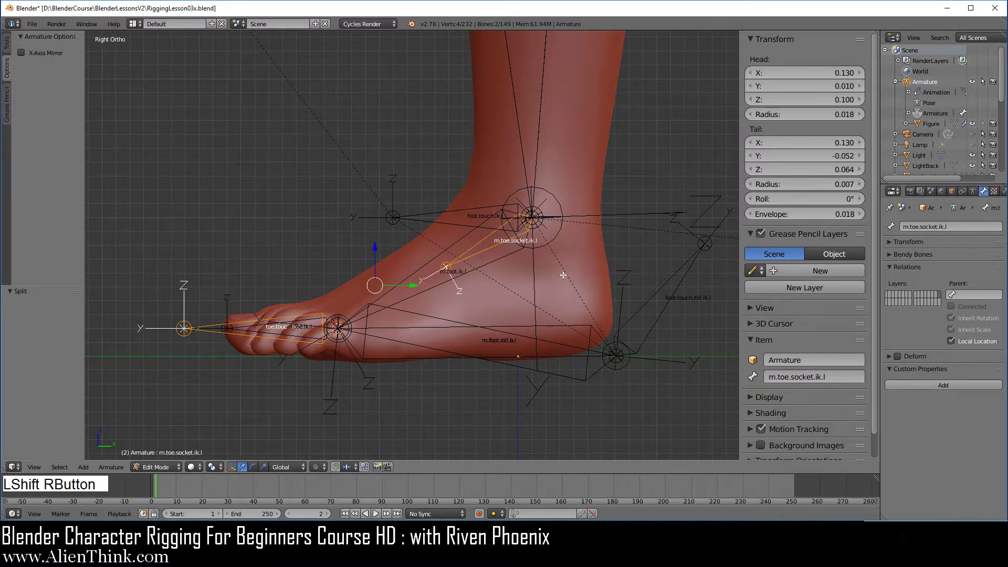
key(ctrl+p)
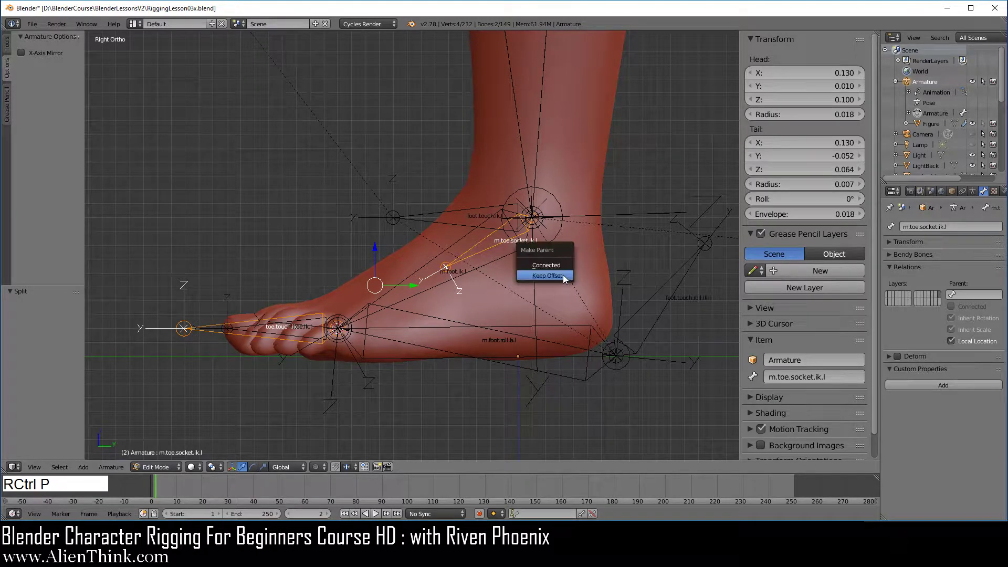
click(563, 275)
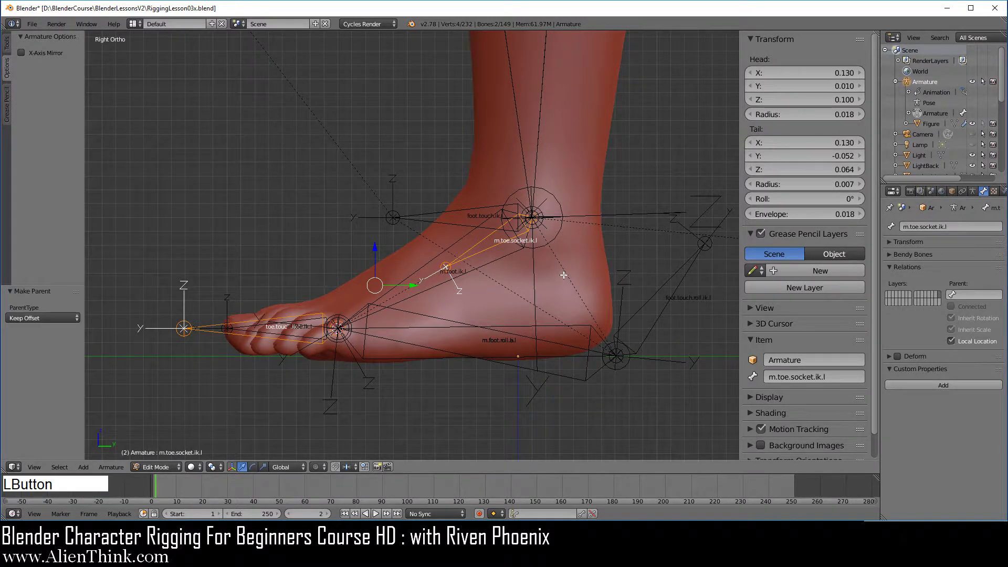
In Pose Mode, test-rotate m.toe.socket.ik.l to check how the toe bones follow, and cancel the rotation.
click(172, 467)
click(174, 432)
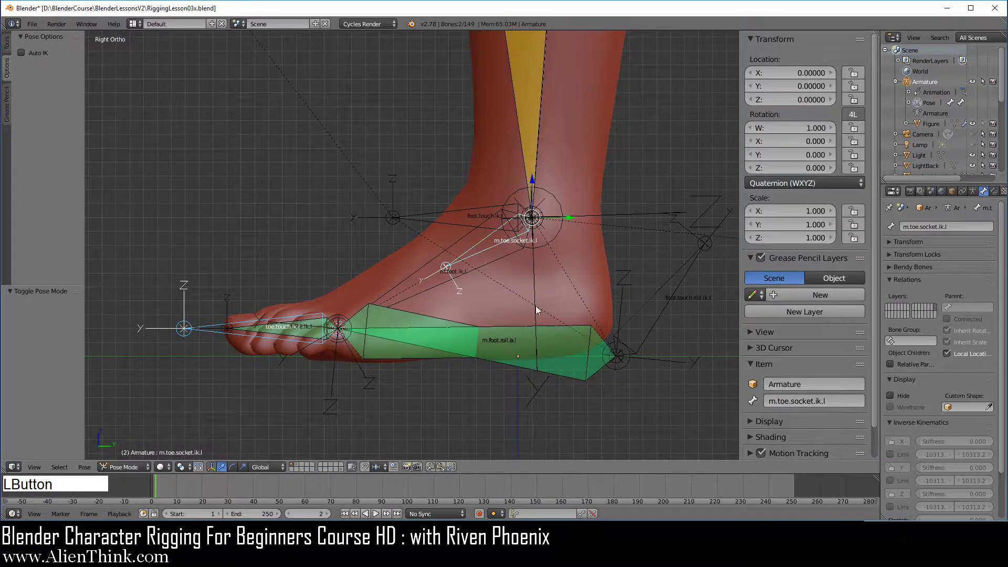
right_click(494, 246)
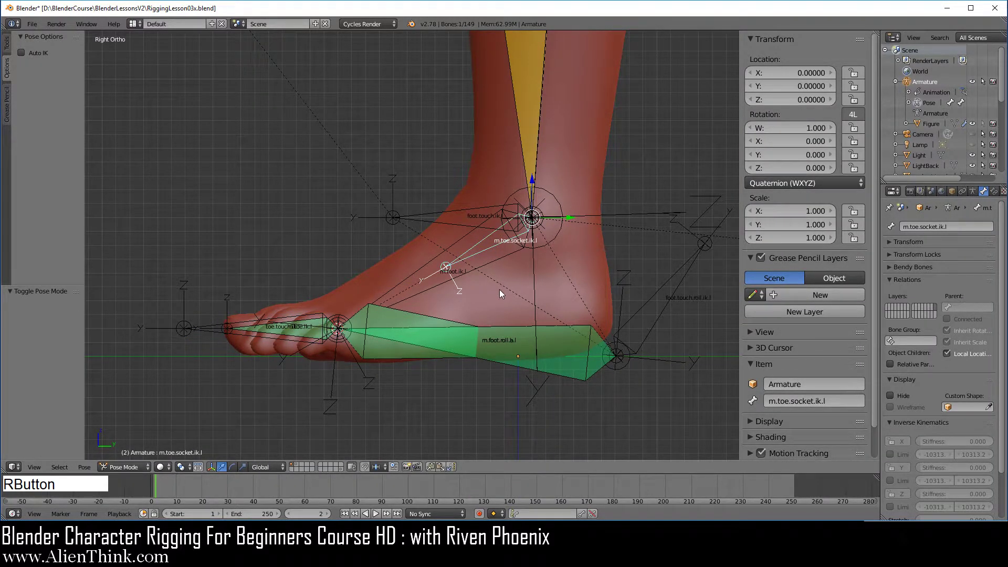
key(g)
right_click(487, 241)
key(r)
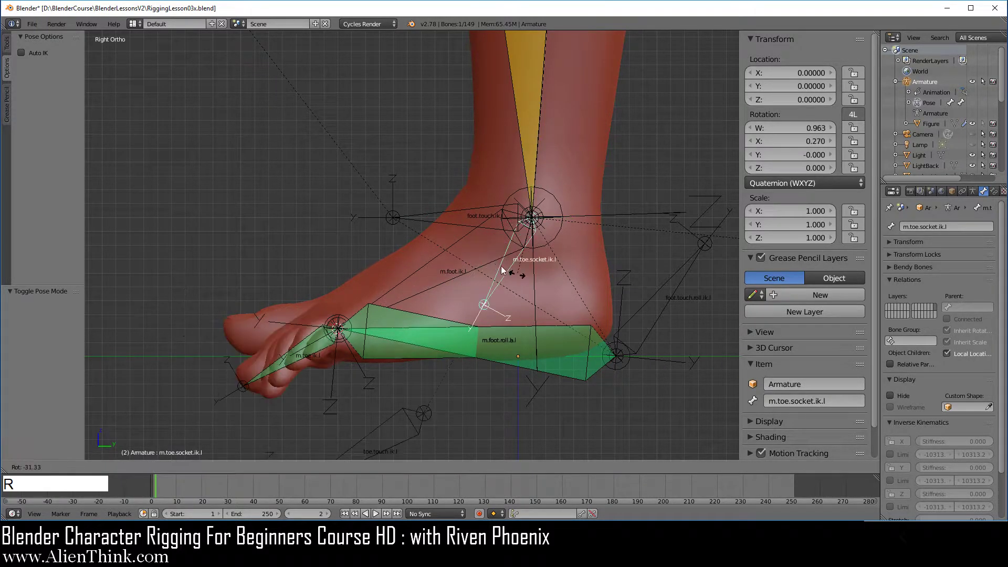
right_click(562, 319)
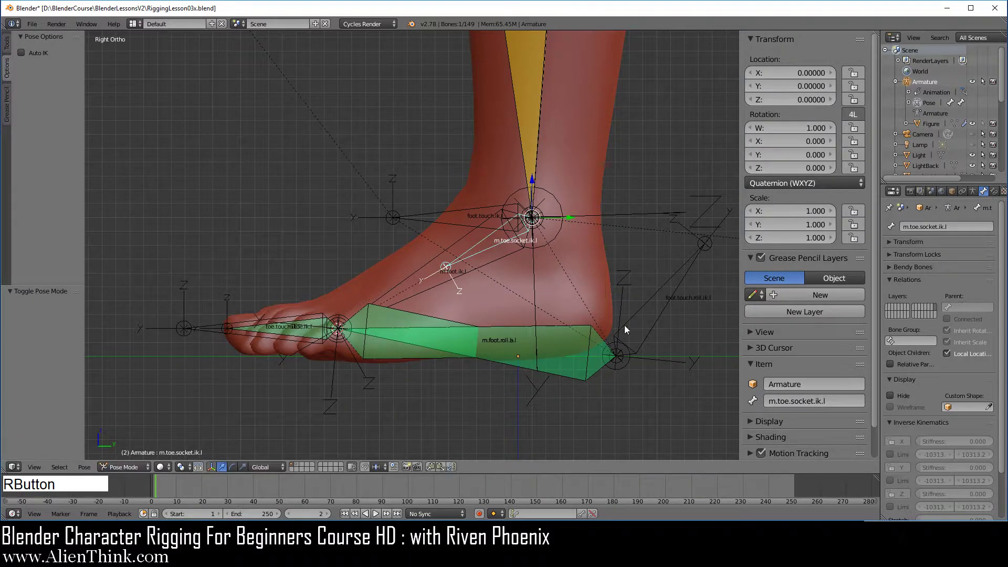
Test-rotate foot.touch.roll.ik.l to check the foot roll with the toe socket, and cancel the rotation.
right_click(679, 284)
key(r)
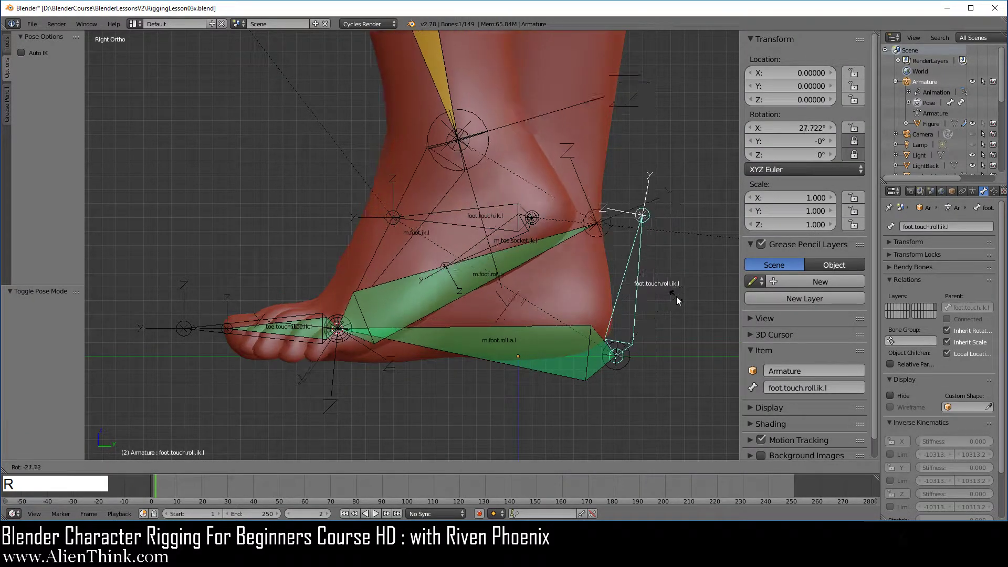
right_click(676, 297)
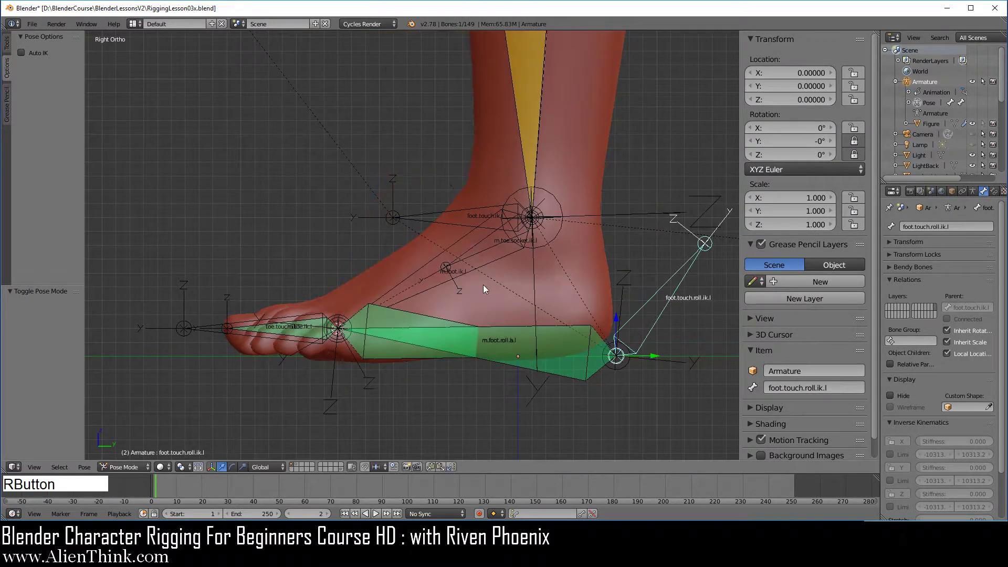
In Edit Mode, extrude a bone straight up along Z by about 0.049 from the base joint of toe.touch.ik.l.
click(135, 462)
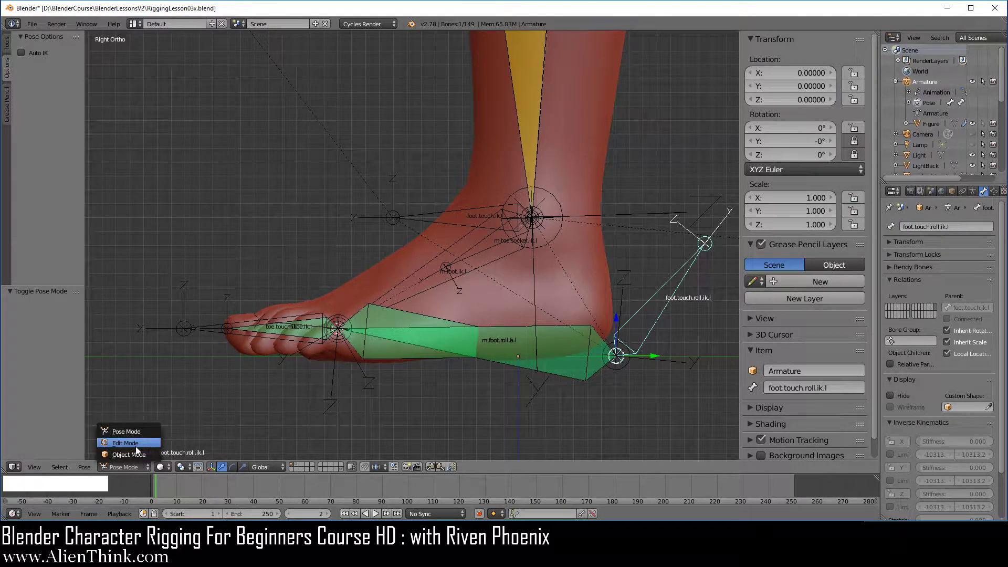
click(136, 444)
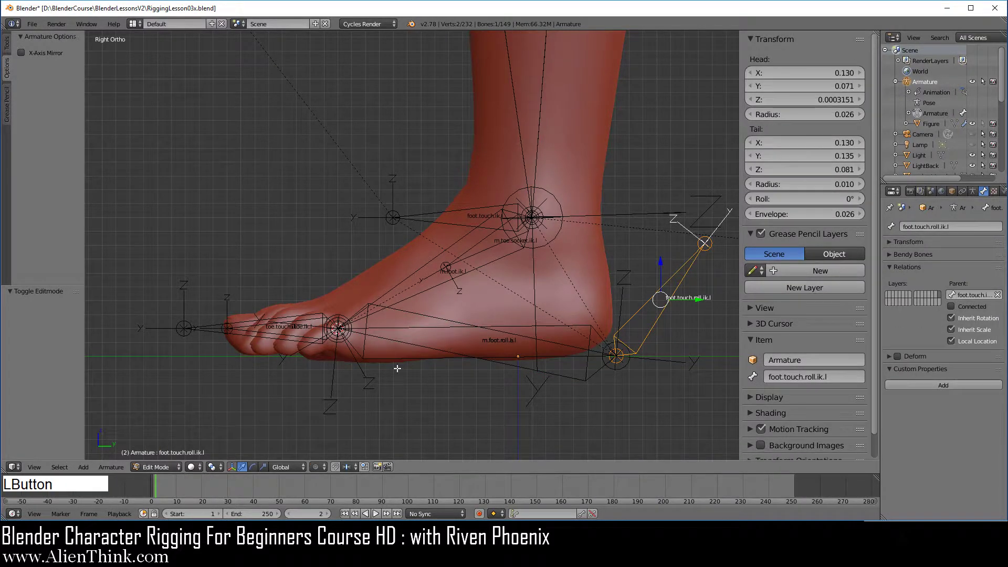
right_click(494, 247)
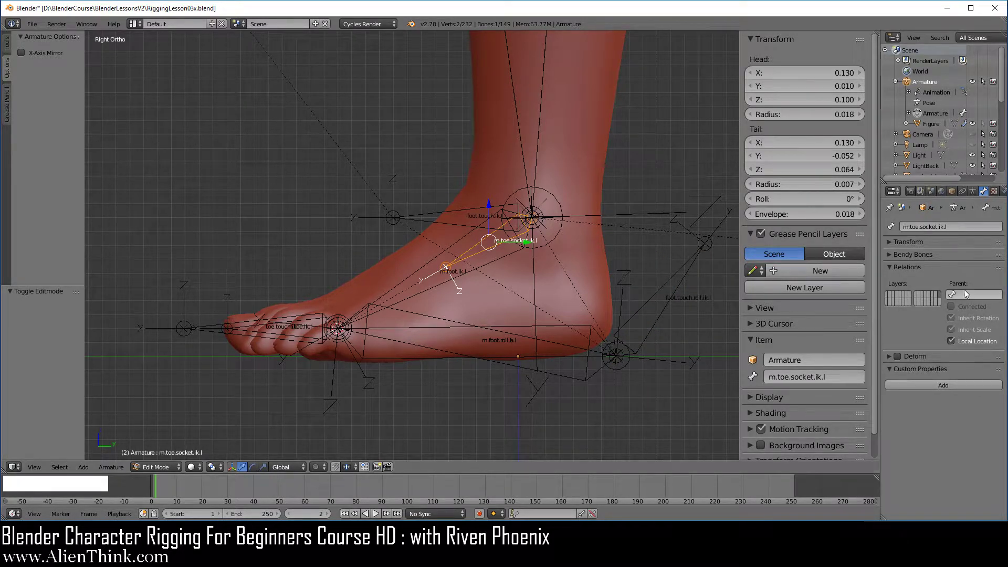
shift+middle_drag(462, 317, 519, 299)
scroll(505, 313, up, 2)
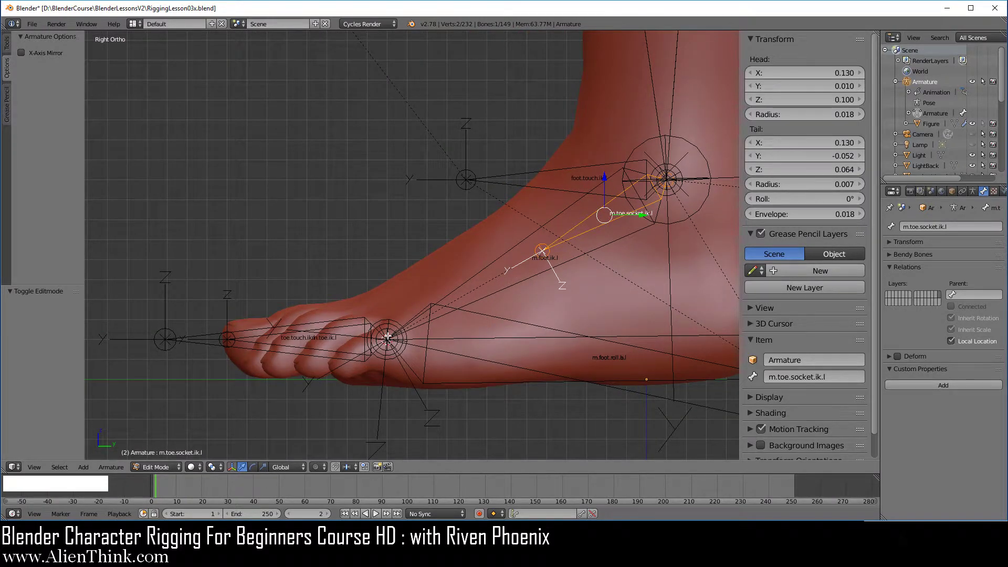
right_click(387, 338)
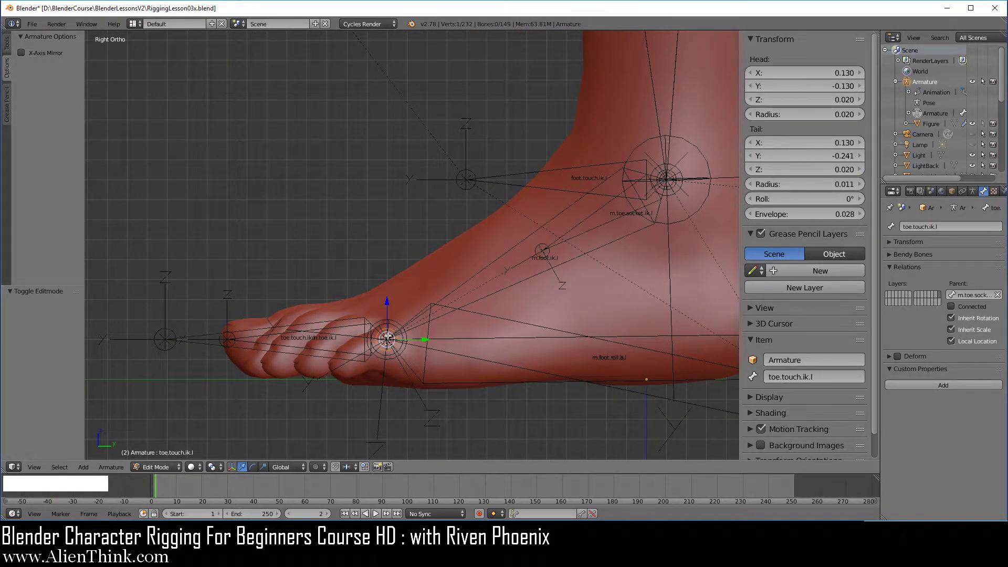
key(e)
key(z)
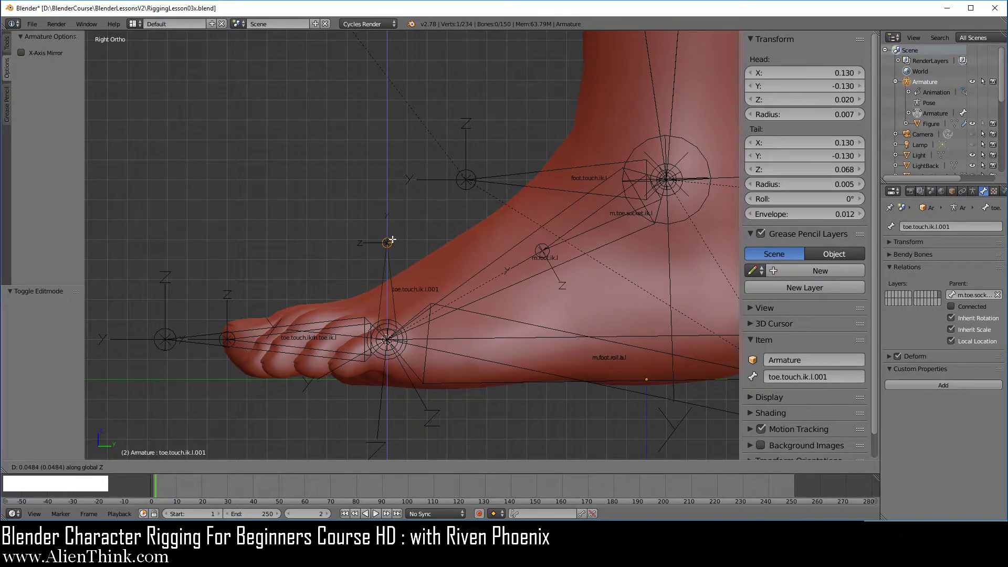
click(392, 240)
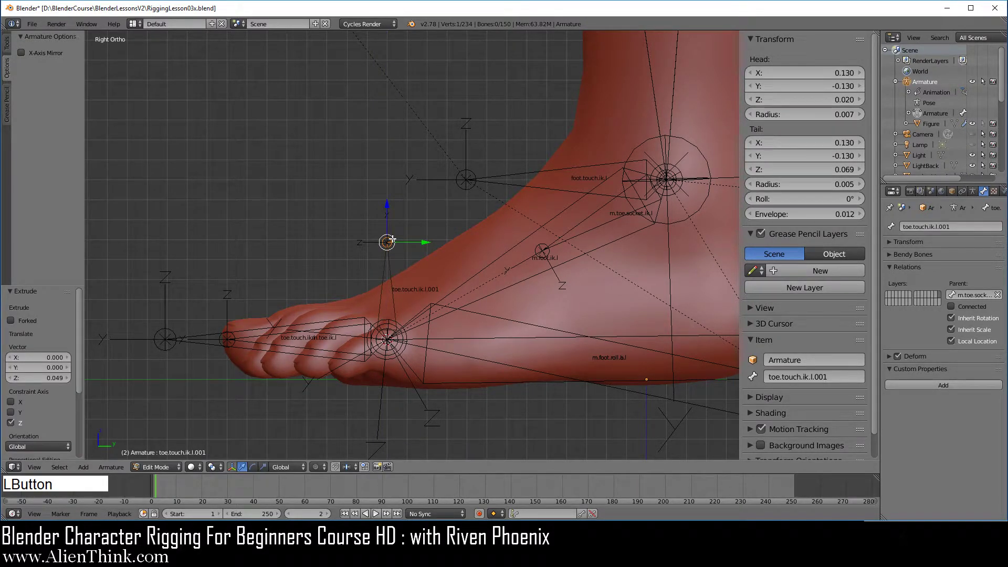
Split the new upright toe bone off from its parent and turn off its Deform option.
right_click(392, 284)
key(y)
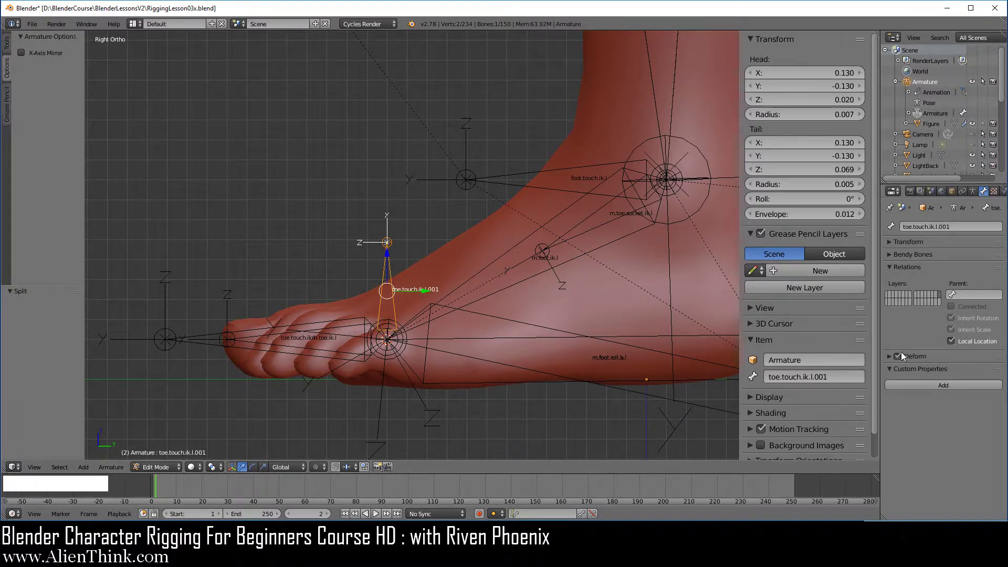
click(897, 356)
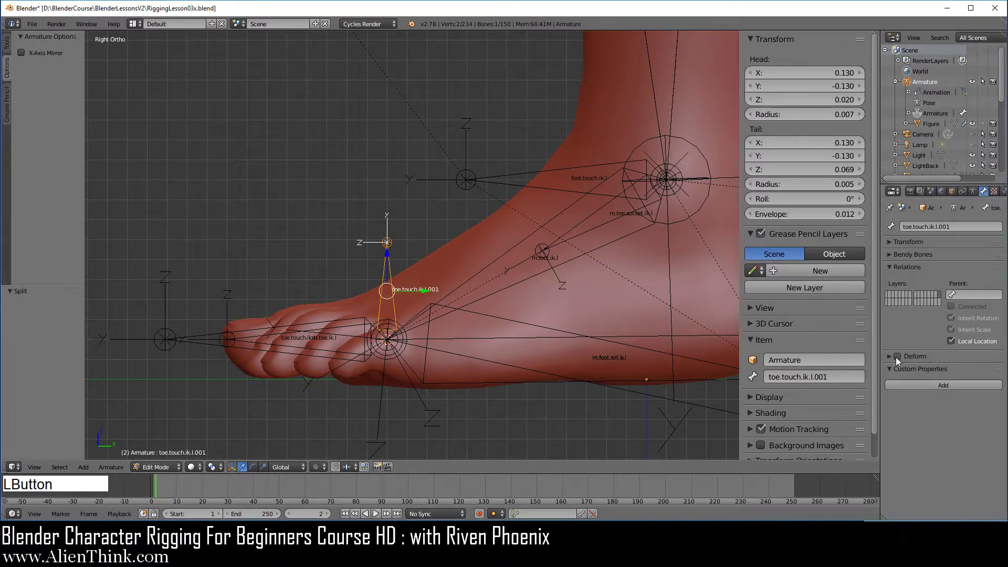
Rename the upright toe bone to m.toe.socket.2.ik.l.
click(837, 373)
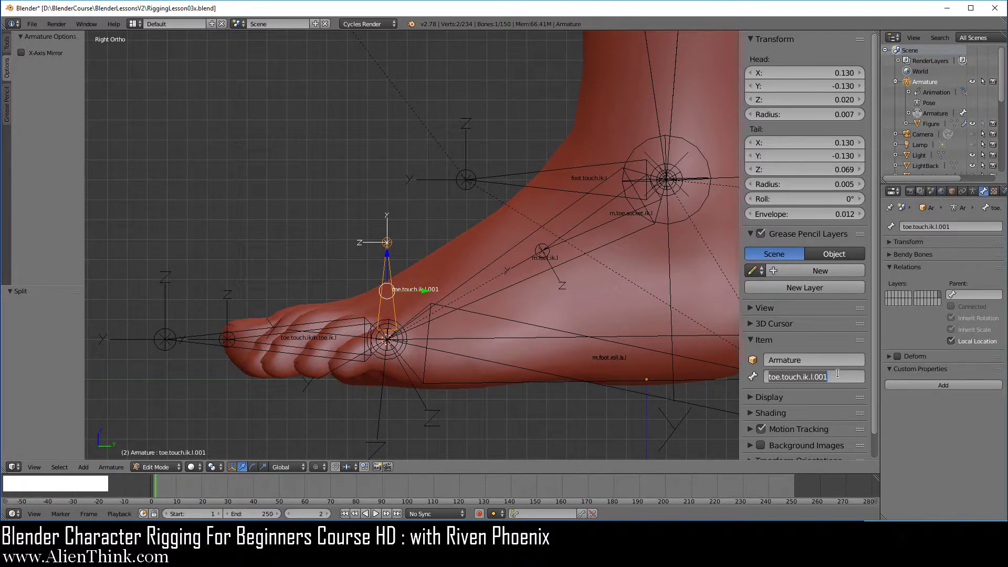
text(m.toe.)
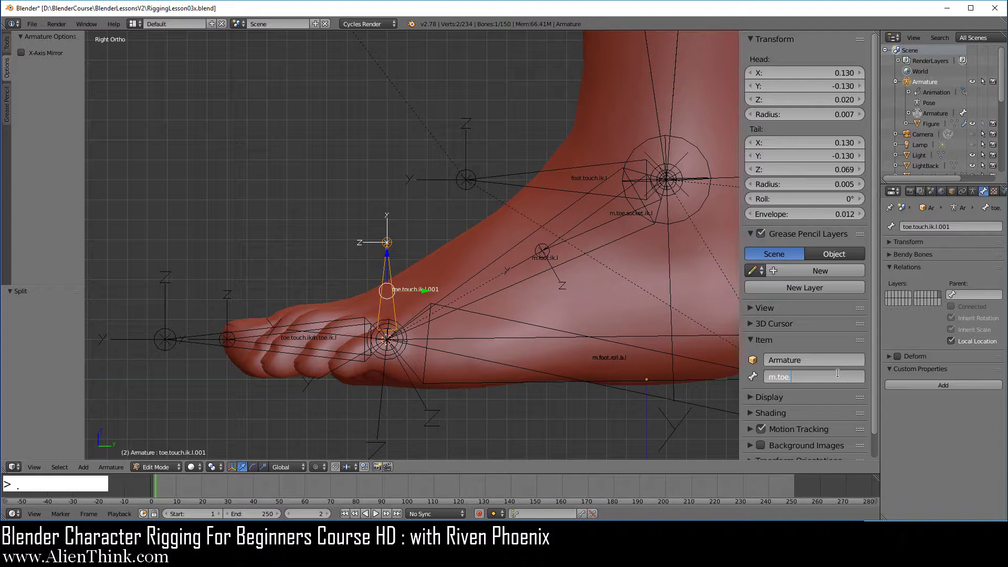
text(socket)
text(.2.ik.l)
key(Return)
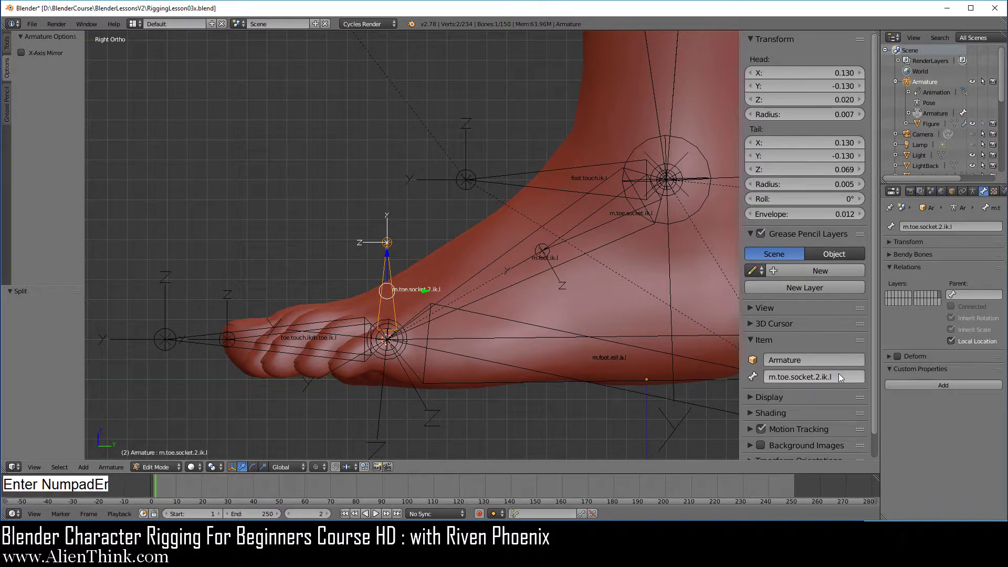
Parent m.toe.socket.ik.l to m.toe.socket.2.ik.l with Keep Offset.
right_click(601, 226)
right_click(388, 283)
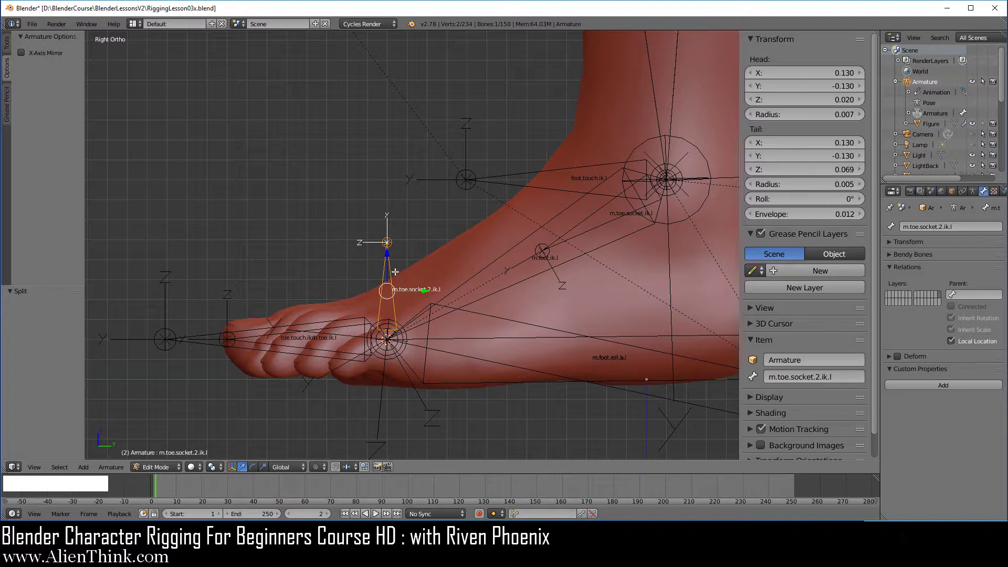
right_click(587, 230)
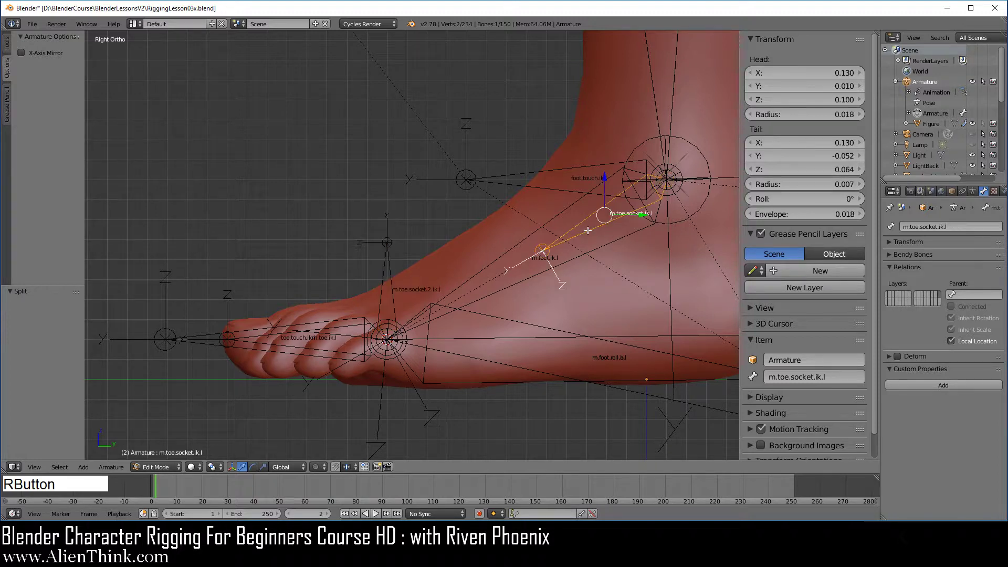
shift+right_click(394, 268)
key(ctrl+p)
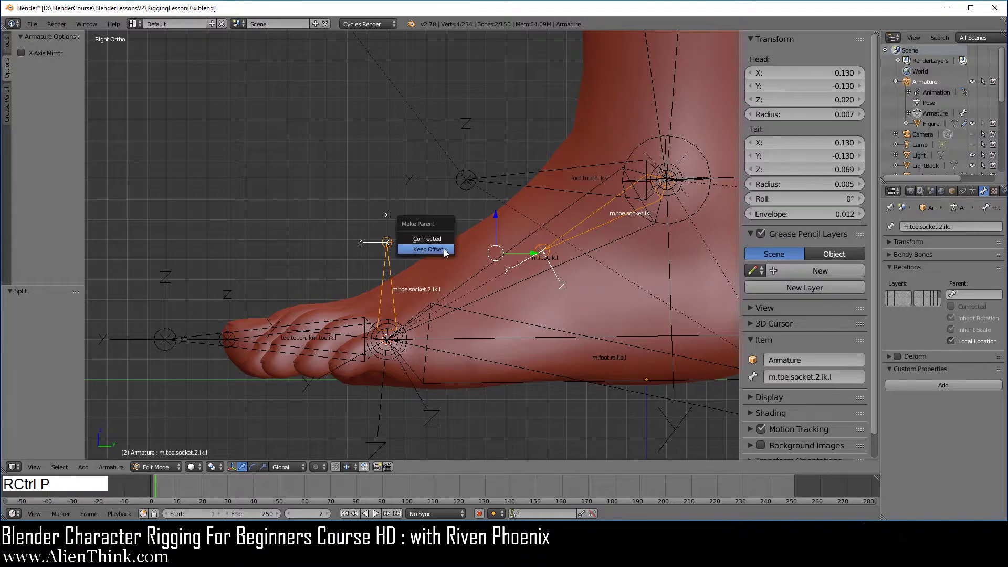
click(444, 250)
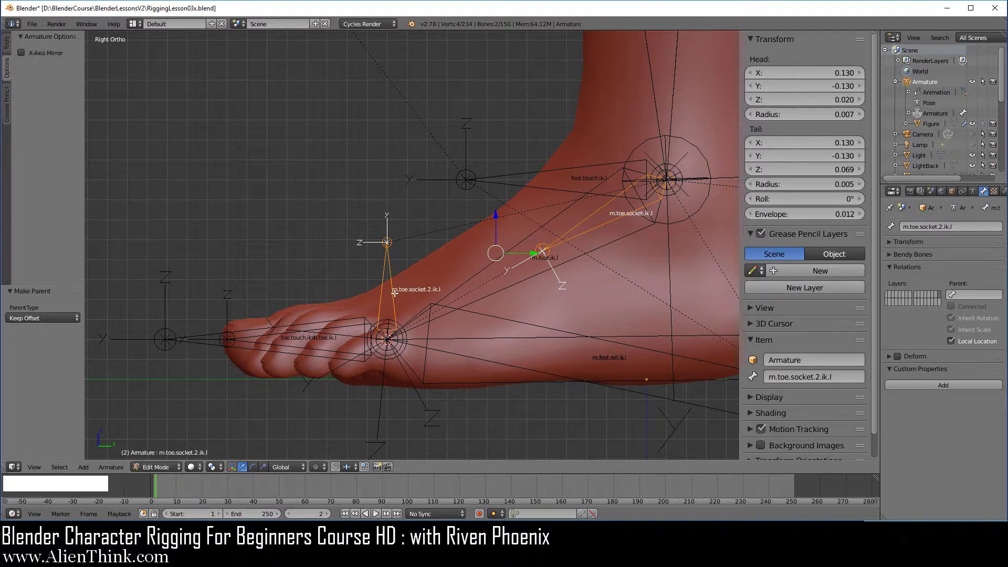
Parent m.toe.socket.2.ik.l to the foot roll bone m.foot.roll.a.l with Keep Offset.
scroll(486, 332, down, 2)
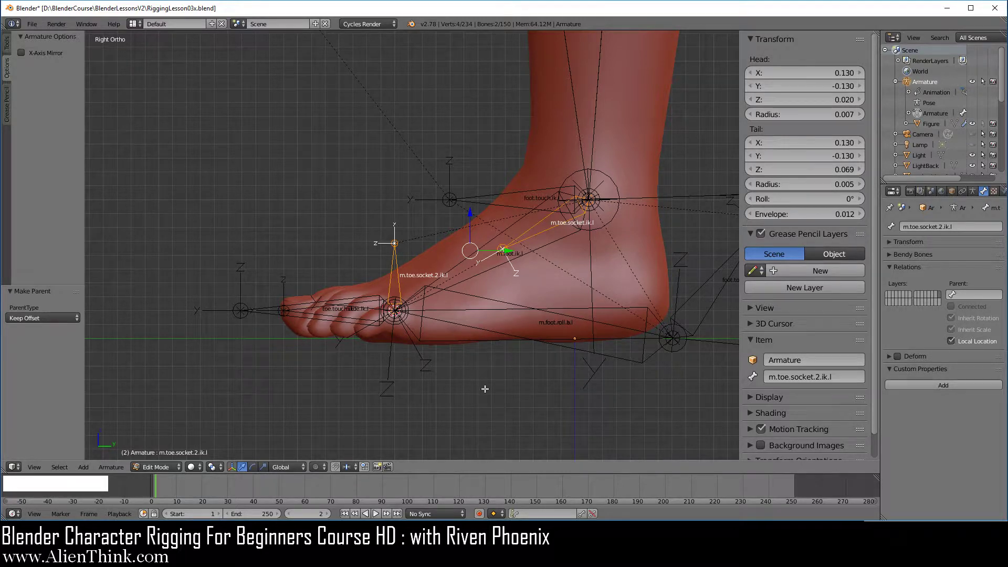
scroll(502, 324, up, 1)
right_click(397, 274)
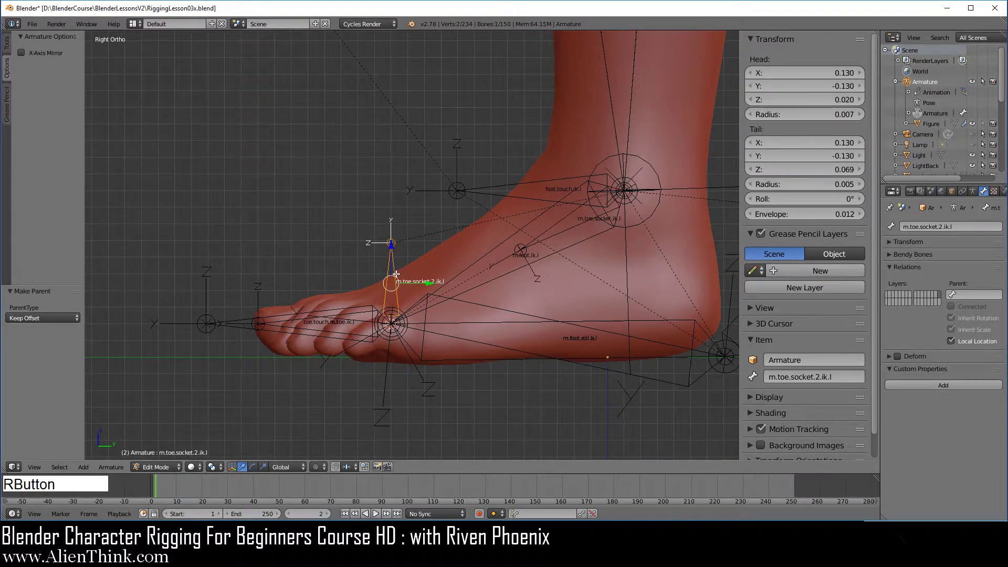
shift+right_click(468, 323)
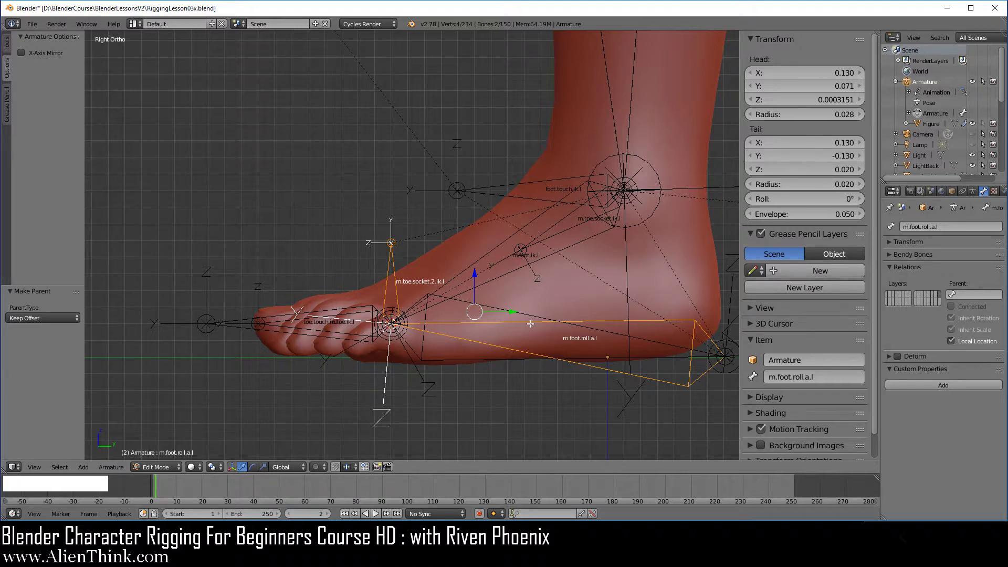
key(ctrl+p)
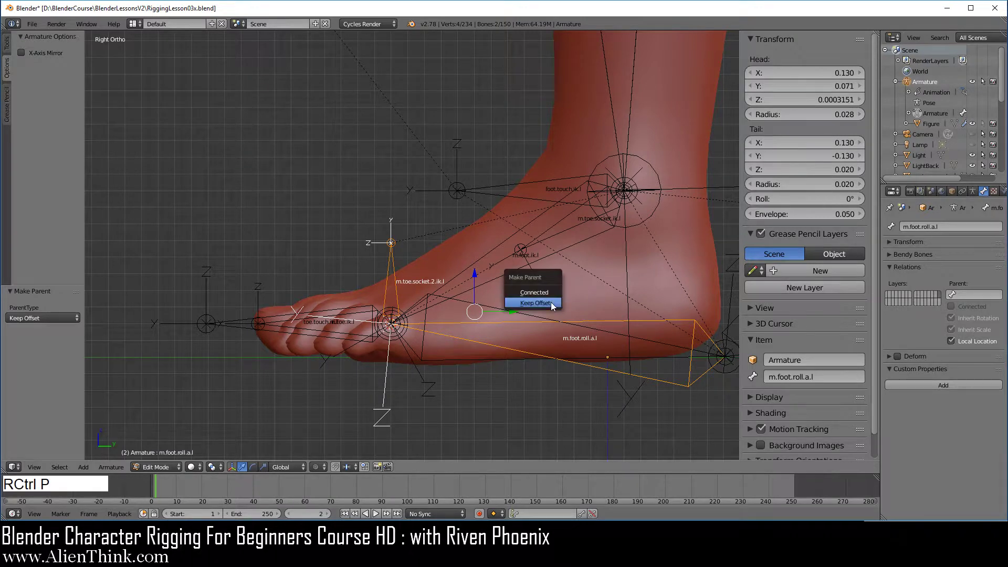
click(550, 301)
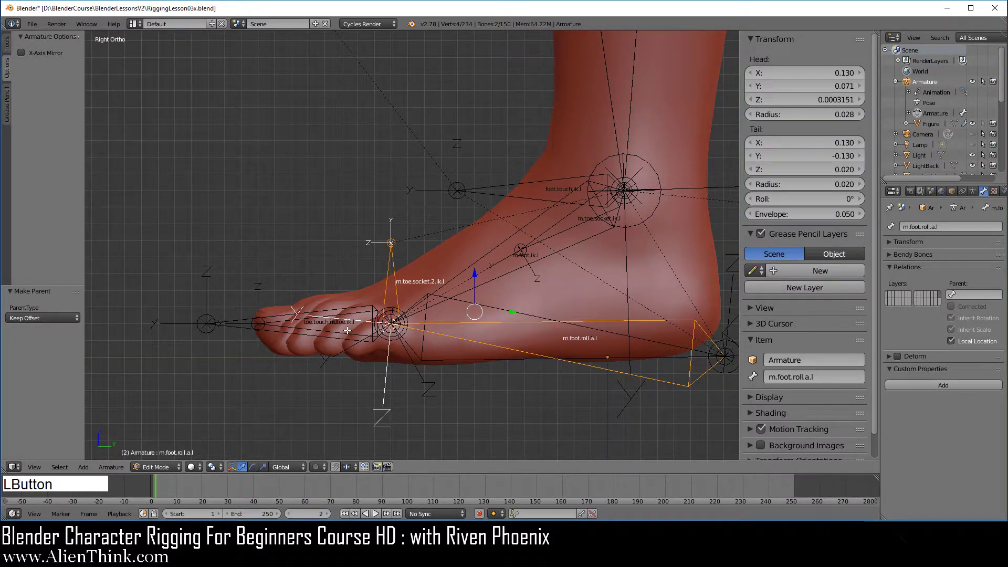
In Pose Mode, test-rotate foot.touch.roll.ik.l to check the foot roll with the new toe socket, and cancel the rotation.
click(156, 466)
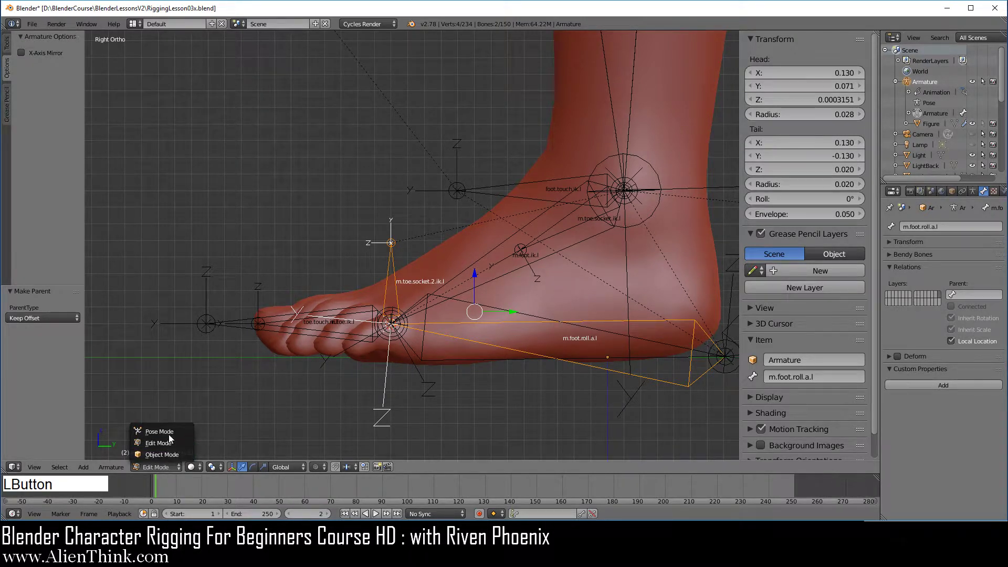
click(153, 428)
shift+middle_drag(512, 376, 483, 363)
right_click(690, 271)
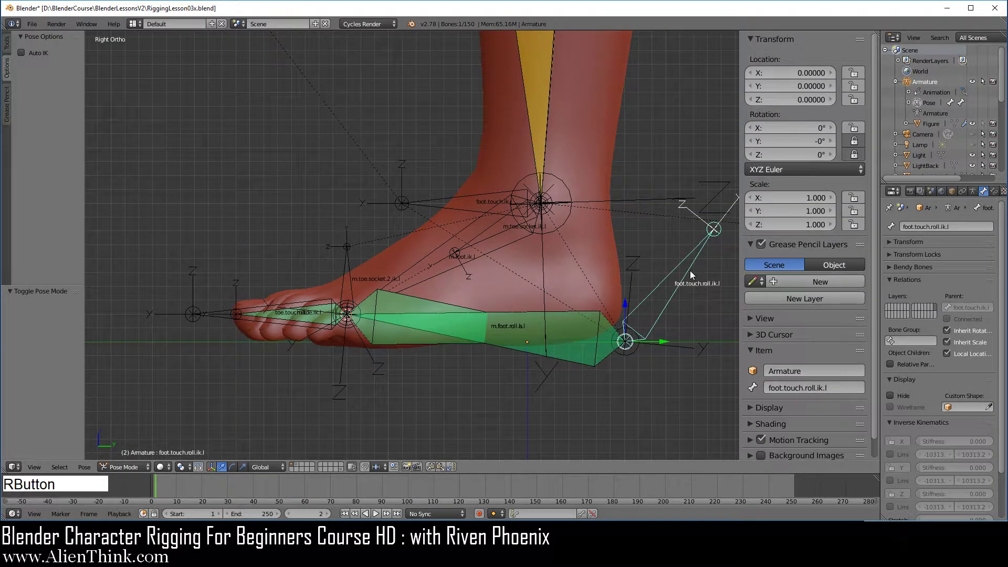
key(r)
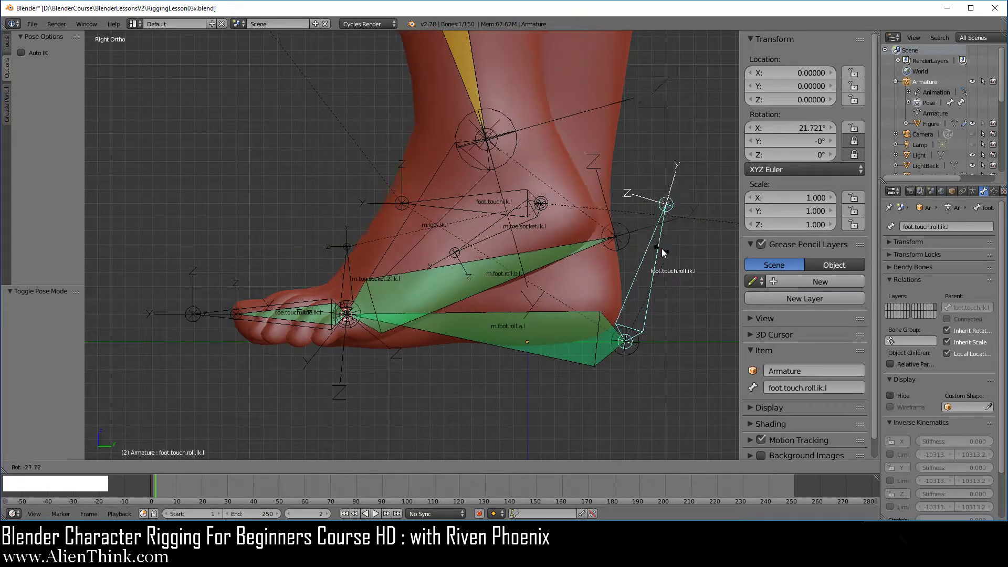
right_click(666, 265)
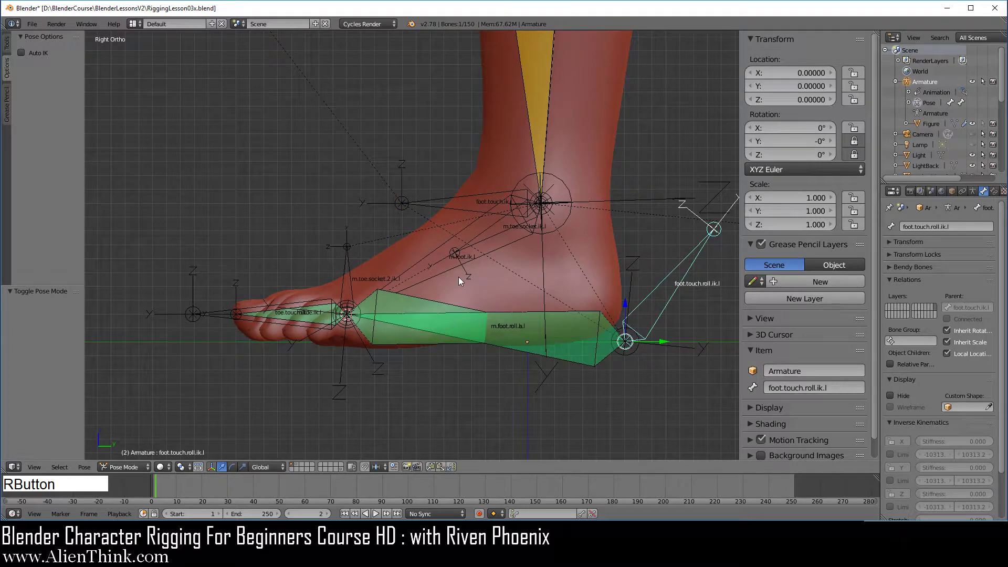
Test-rotate foot.touch.ik.l to check whether the whole foot follows it, and cancel the rotation.
right_click(450, 206)
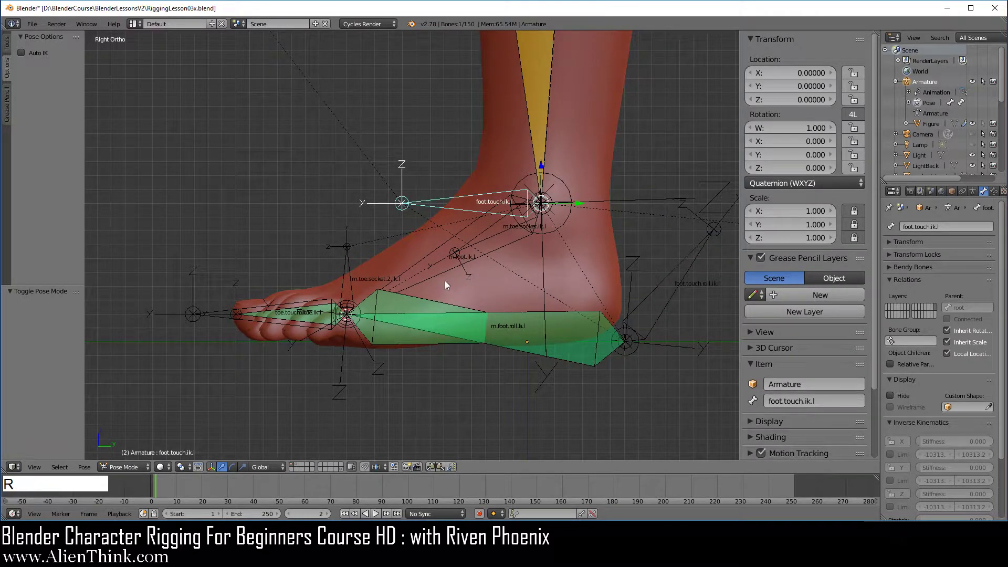
key(r)
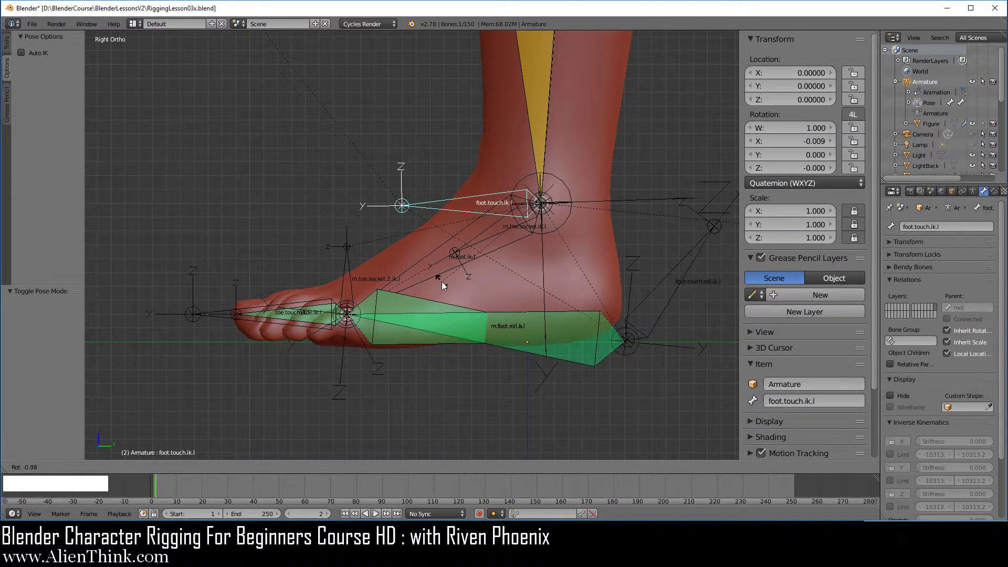
right_click(442, 281)
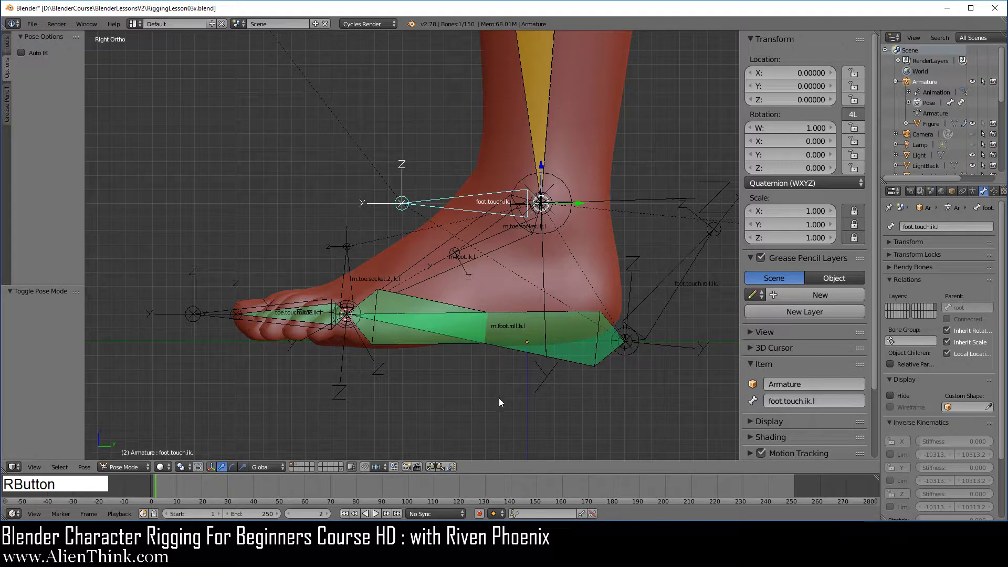
In Edit Mode, parent m.foot.roll.a.l to foot.touch.ik.l with Keep Offset.
click(135, 464)
click(134, 445)
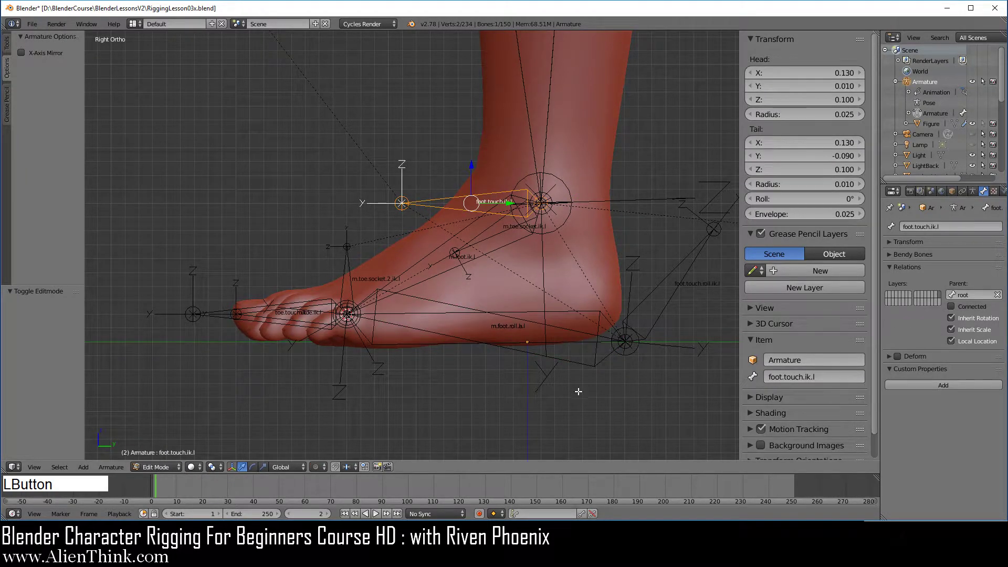
right_click(563, 362)
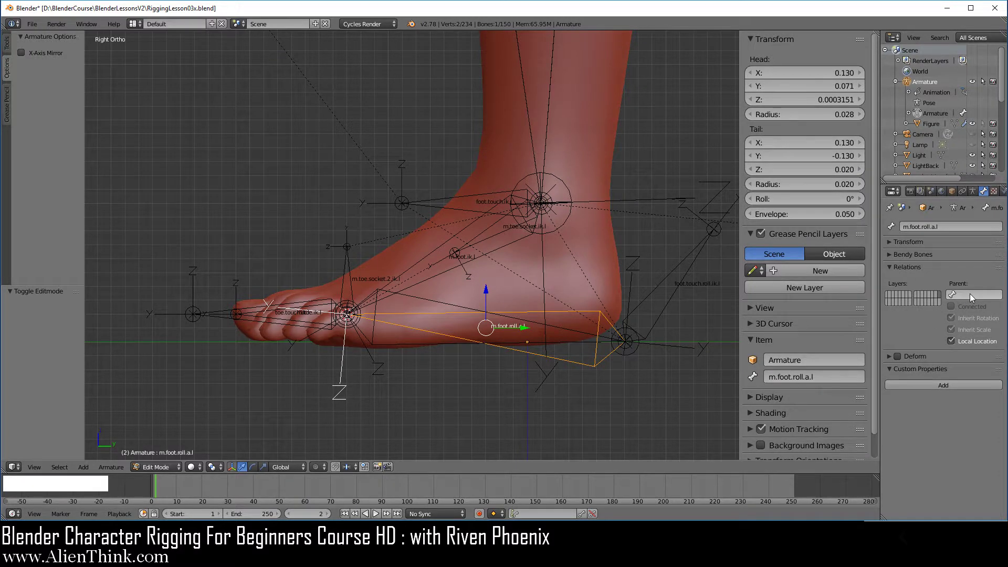
key(shift)
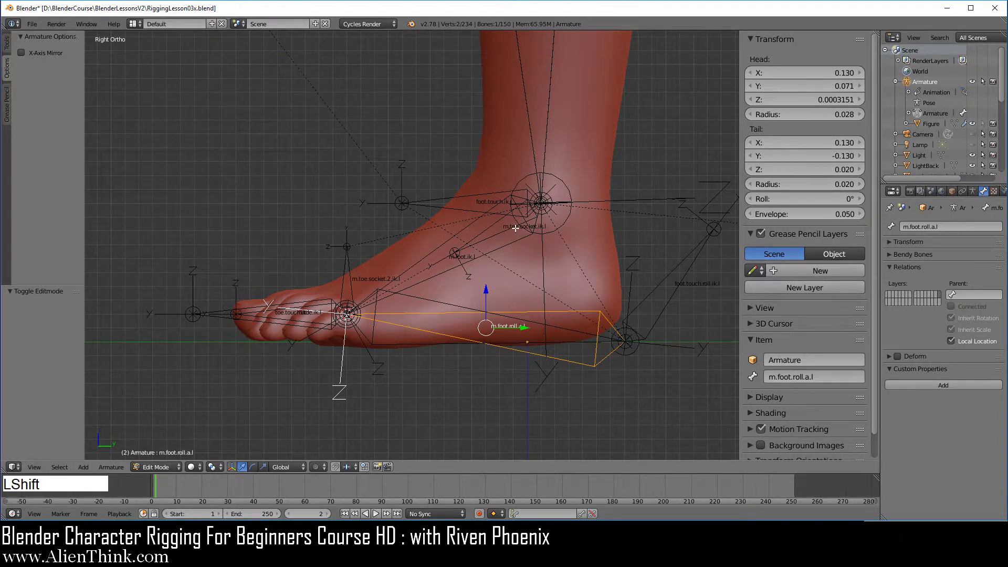
shift+right_click(452, 207)
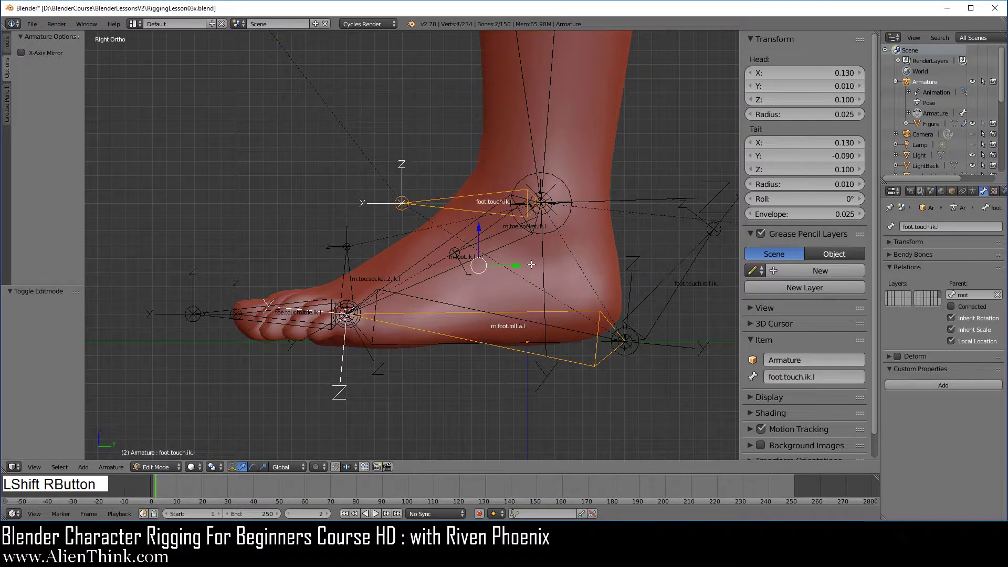
key(ctrl+p)
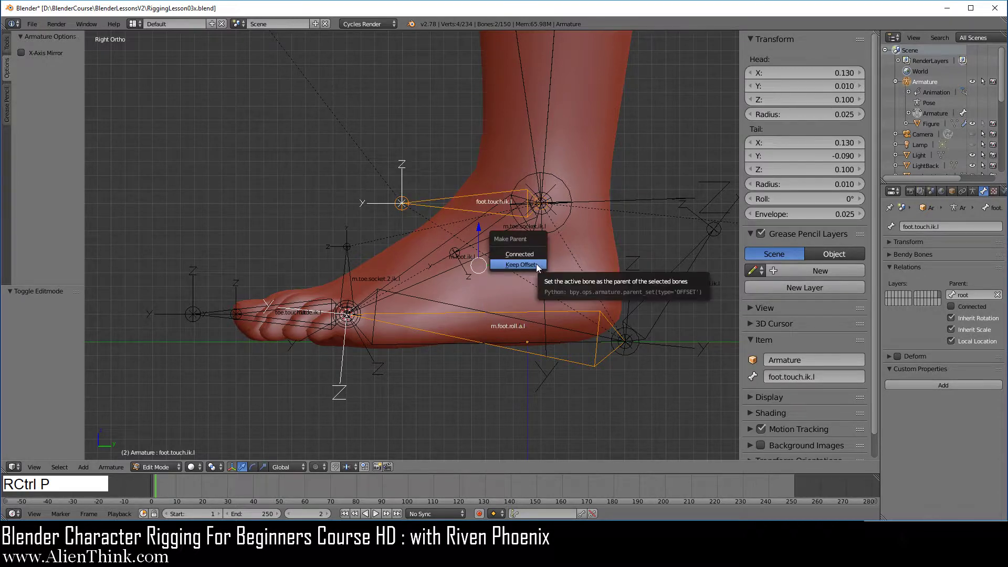
click(536, 264)
In Pose Mode, test the rig by rotating foot.touch.ik.l about -21.3° and foot.touch.roll.ik.l about -25.8°.
click(159, 467)
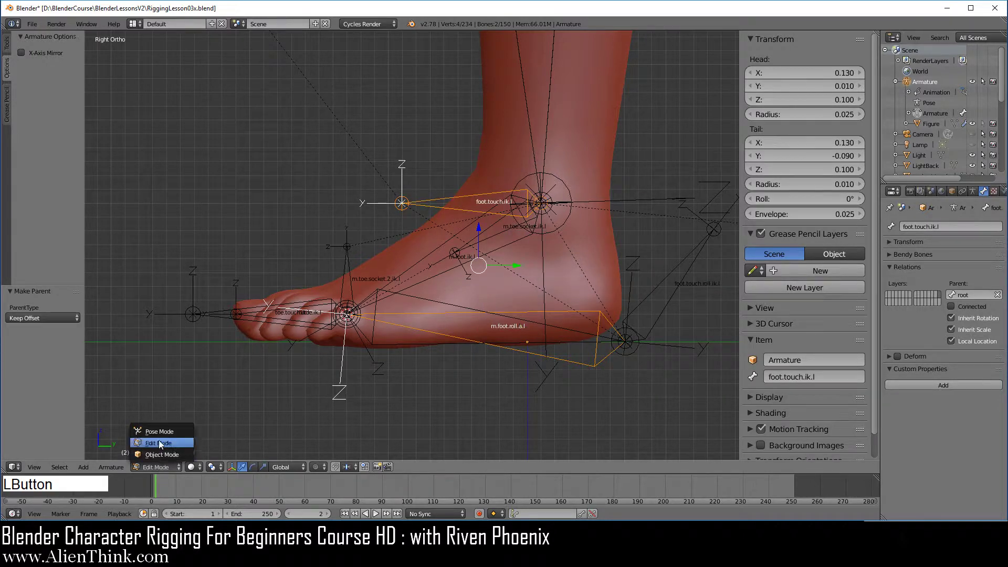
click(159, 432)
right_click(449, 210)
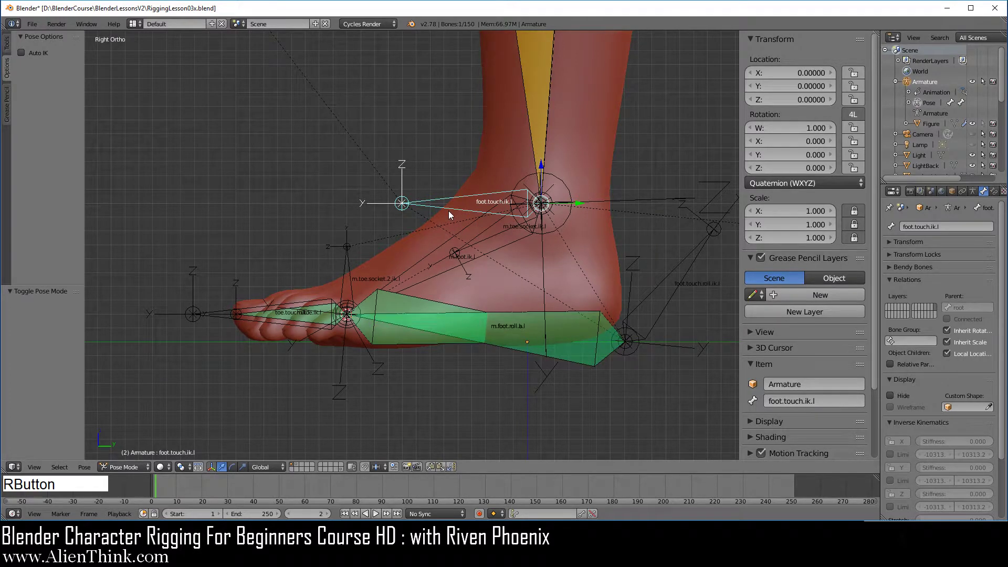
key(r)
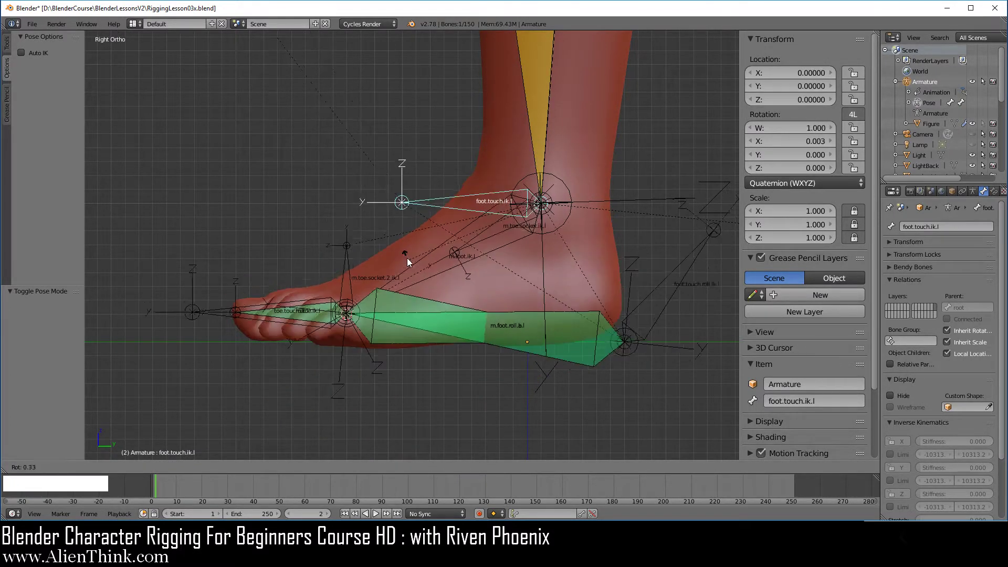
click(442, 300)
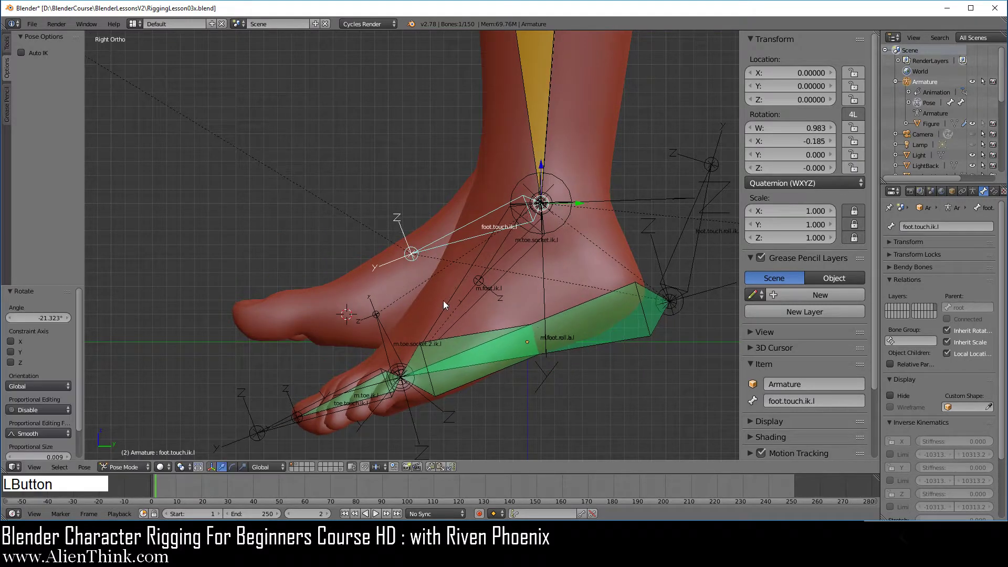
right_click(698, 237)
key(r)
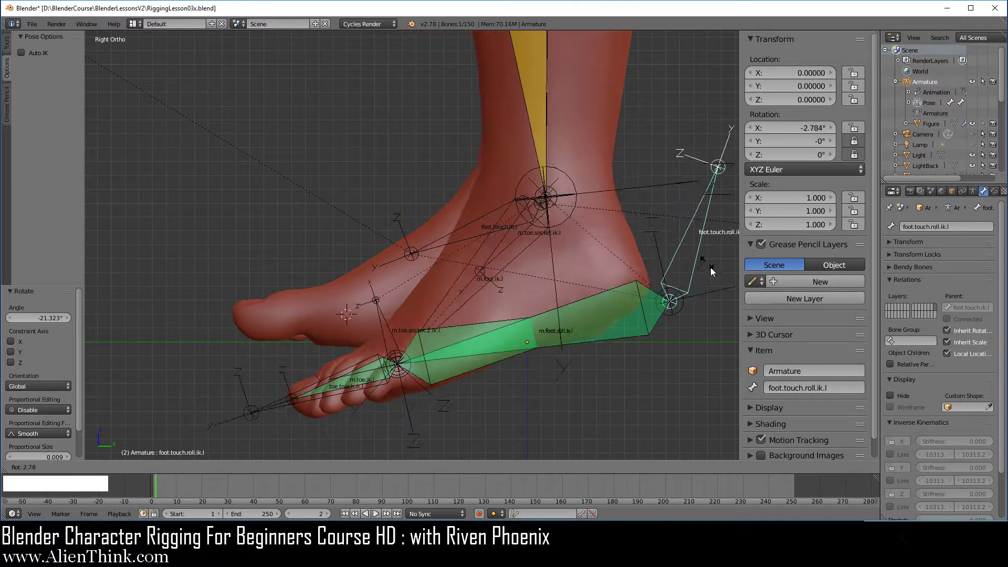
click(686, 225)
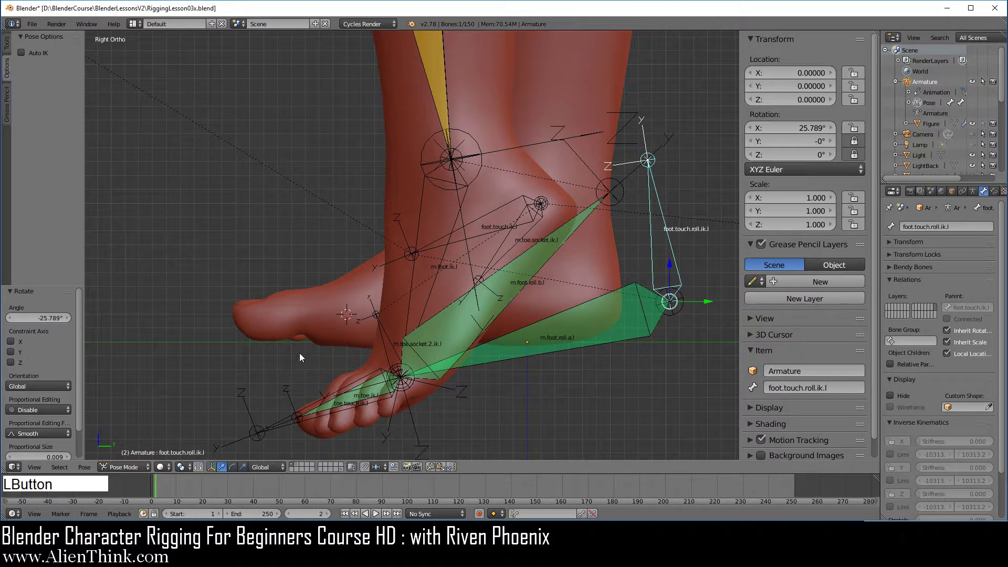
Test-rotate toe.touch.ik.l on the rolled foot, and cancel the rotation.
right_click(271, 413)
key(r)
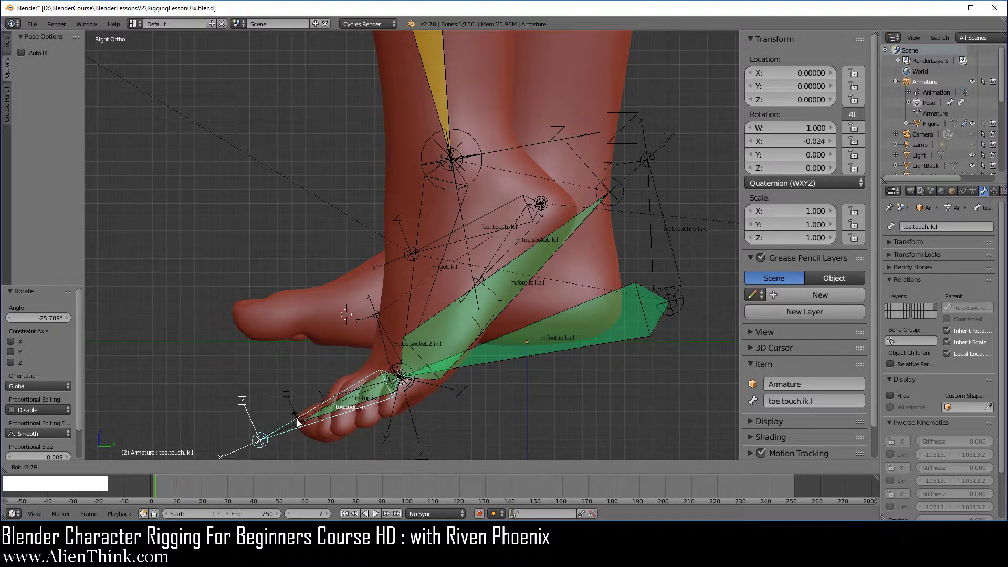
right_click(273, 415)
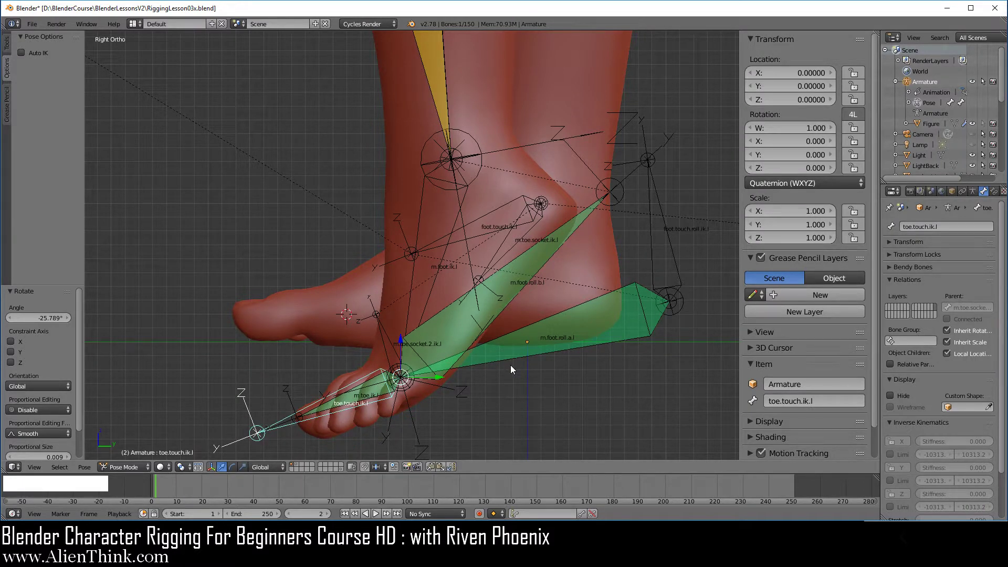
Clear the rotation of all visible bones to reset the test pose, and deselect everything.
key(a)
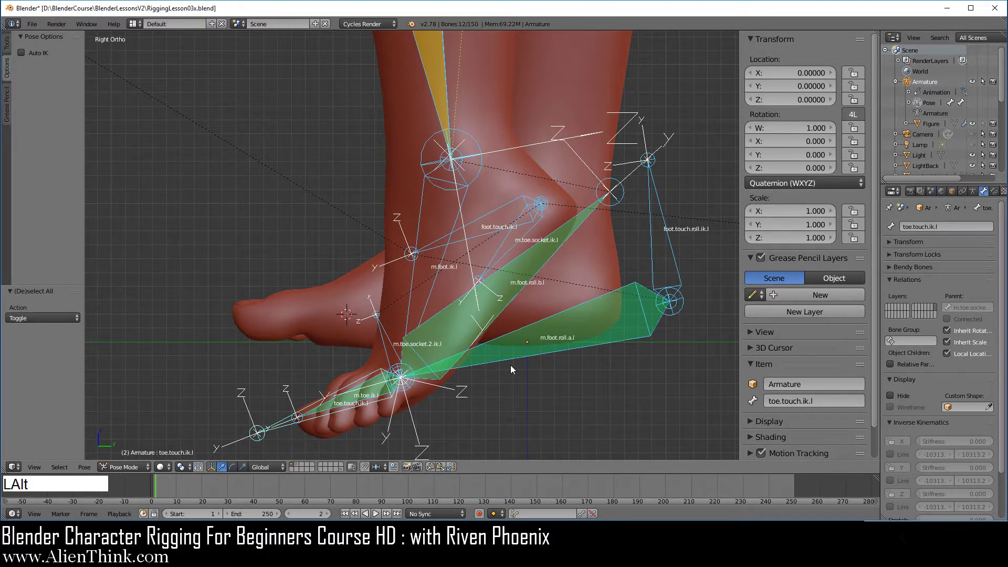
key(alt+r)
key(a)
Examine the lower leg and foot bones around the ankle, heel and toes in the side view.
scroll(510, 328, down, 2)
shift+middle_drag(510, 329, 522, 368)
scroll(503, 290, up, 2)
scroll(512, 298, up, 1)
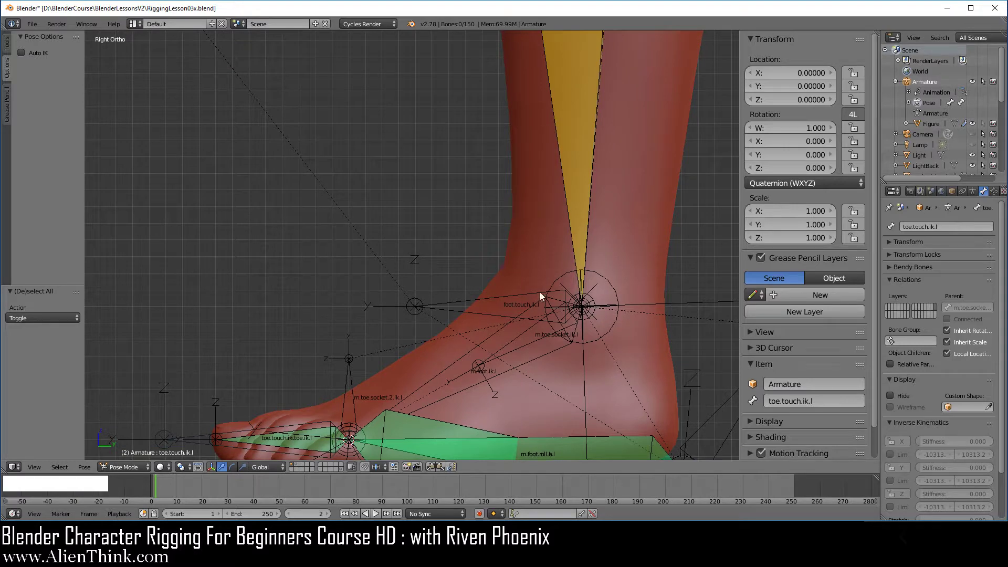
scroll(515, 321, down, 3)
shift+middle_drag(353, 198, 432, 324)
scroll(432, 320, down, 1)
shift+middle_drag(337, 259, 342, 316)
scroll(393, 317, up, 3)
shift+middle_drag(434, 362, 334, 179)
shift+middle_drag(400, 283, 402, 235)
scroll(432, 285, up, 3)
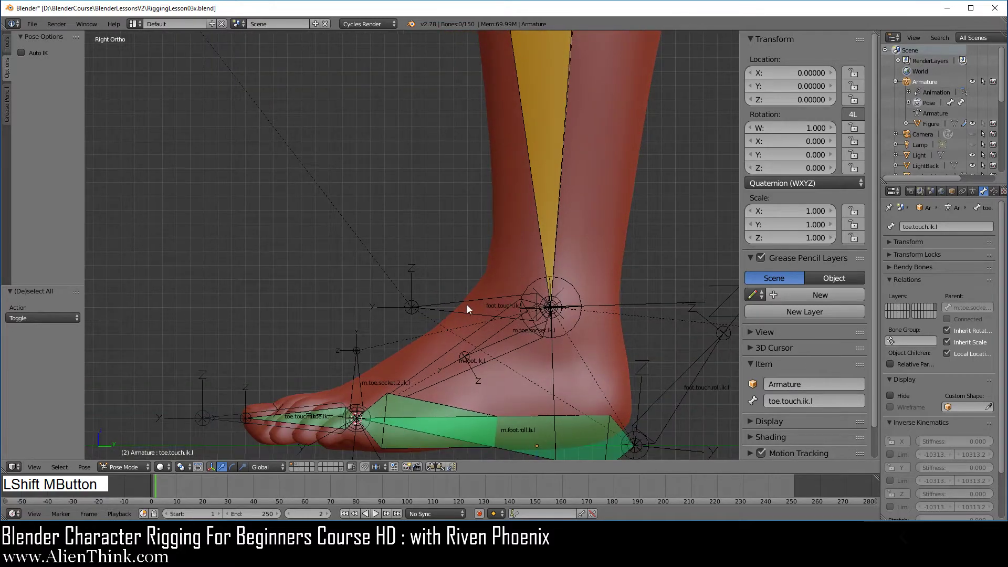
shift+middle_drag(466, 308, 395, 321)
In Edit Mode, extrude a bone forward along Y by about -0.061 from the ankle joint of foot.touch.ik.l.
click(137, 467)
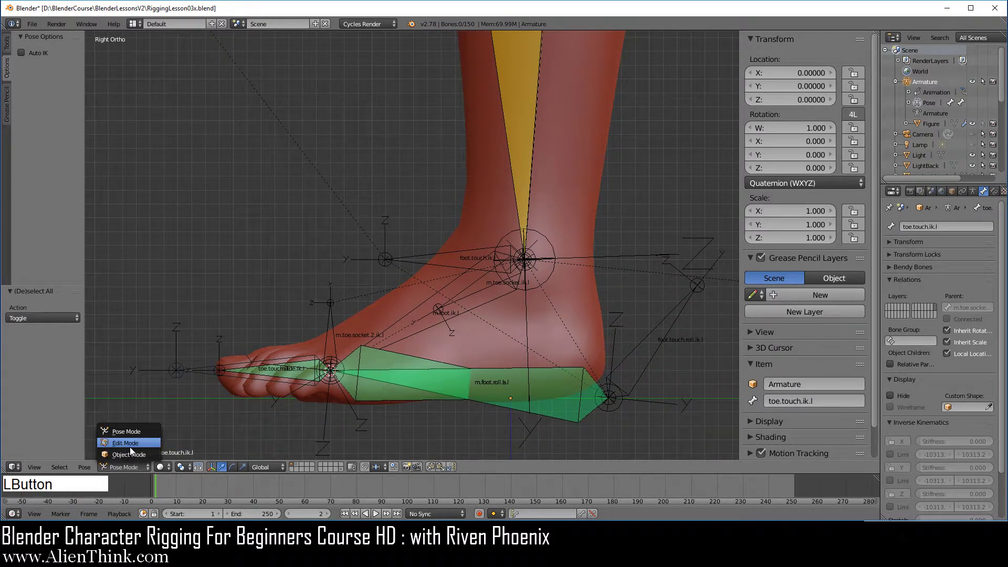
click(130, 447)
right_click(524, 260)
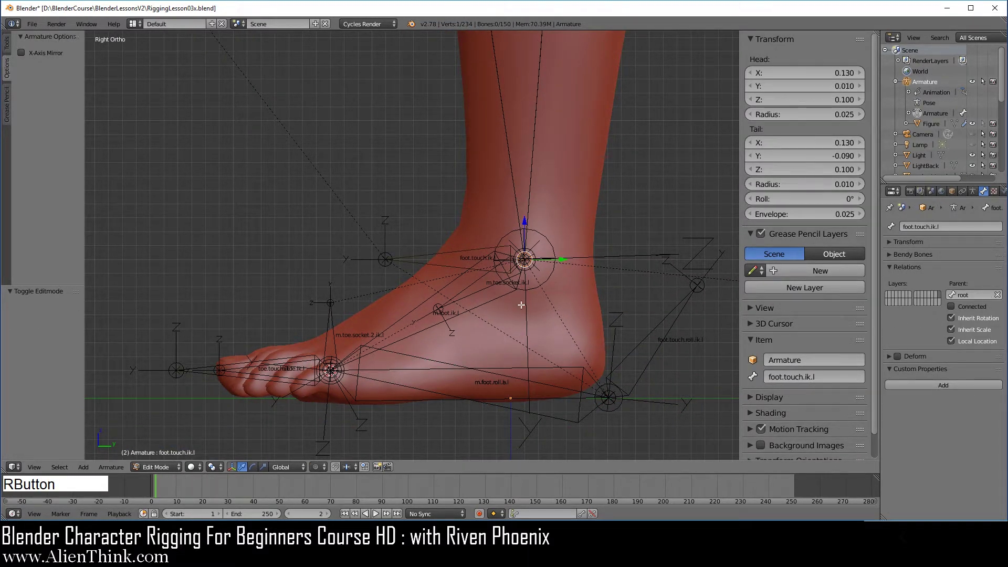
key(e)
key(y)
click(450, 266)
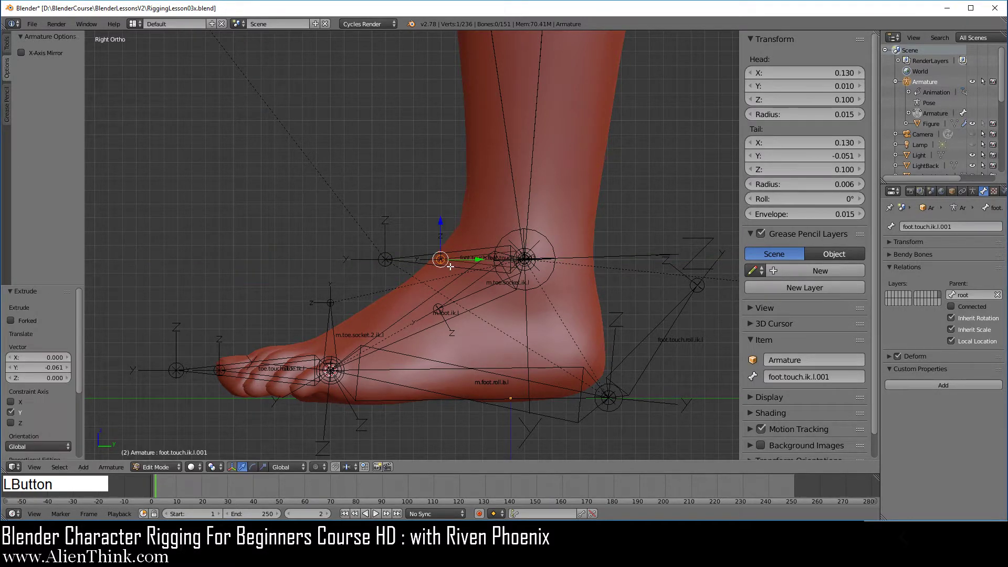
Rename the newly extruded bone at the ankle as m.knee.line.ik.l.
right_click(469, 263)
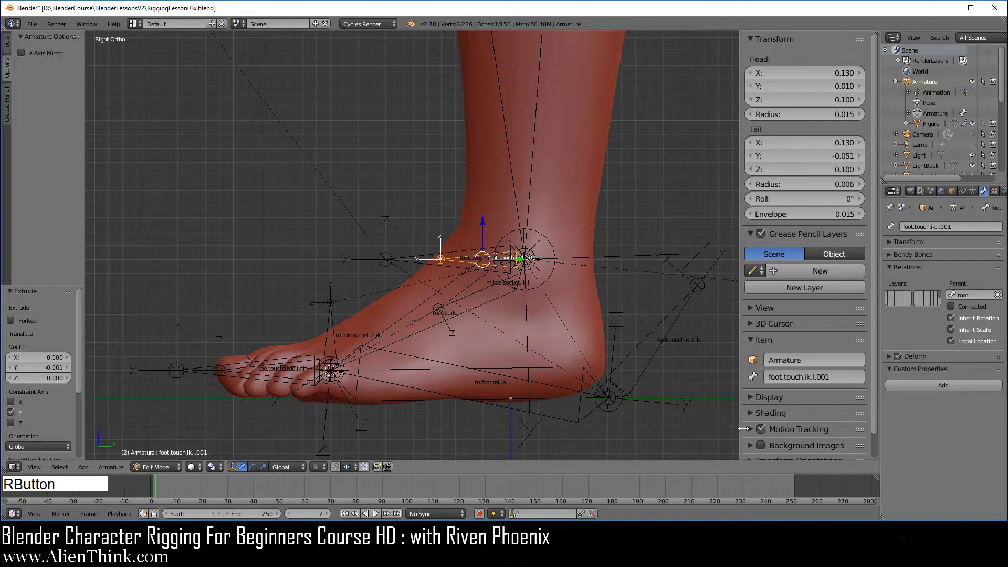
click(842, 376)
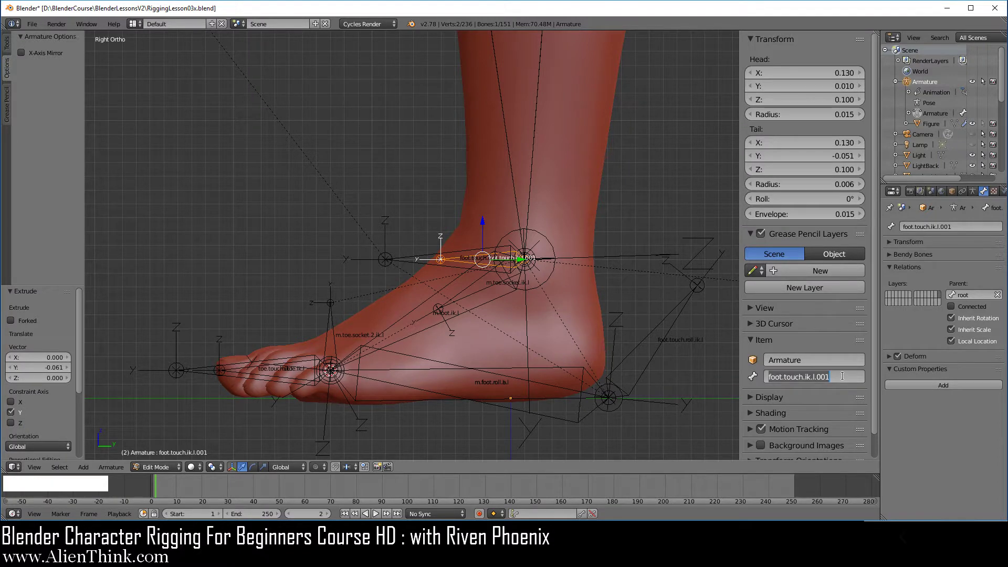
text(m.kn)
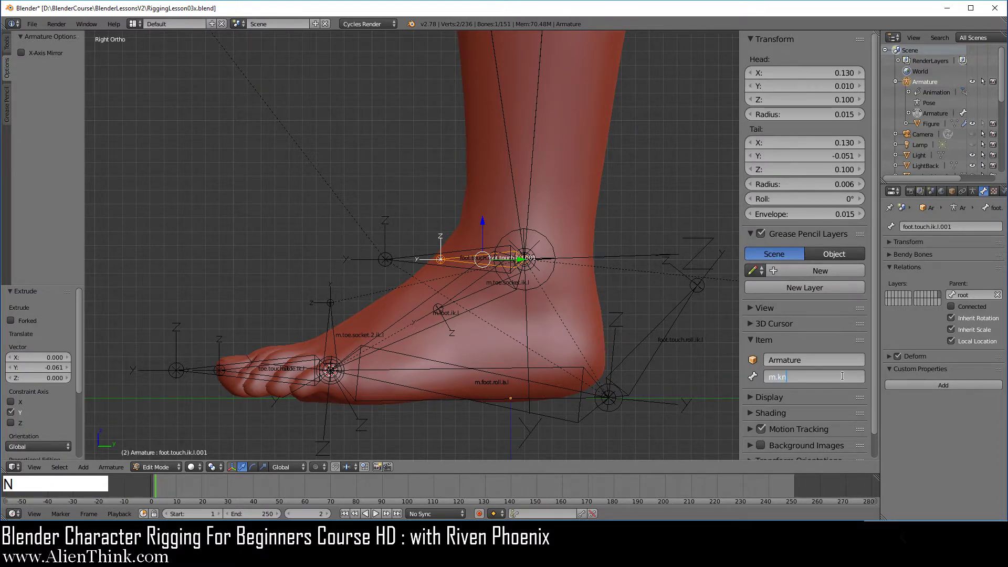
text(ee.line.ik.l)
key(Return)
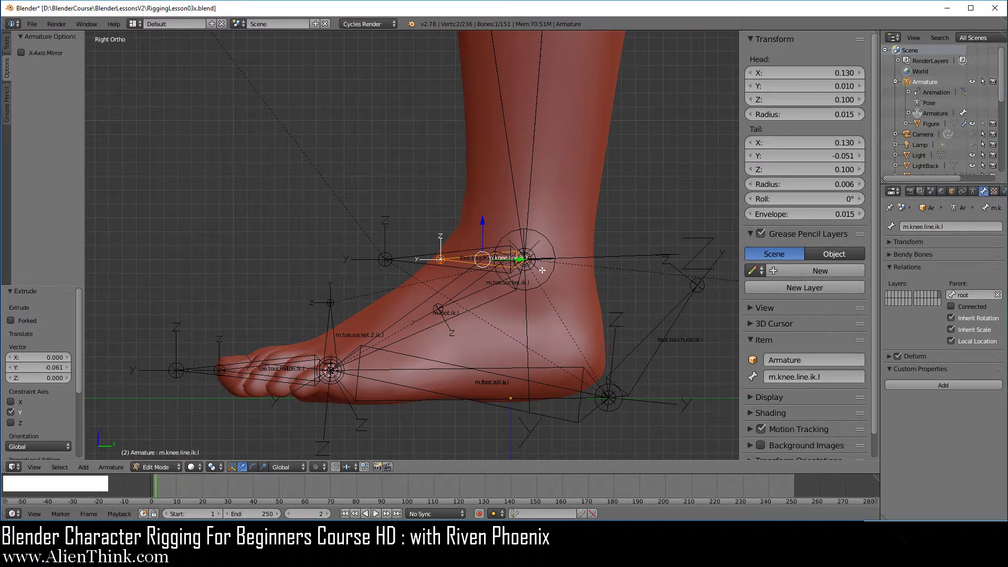
Parent m.knee.line.ik.l to foot.touch.ik.l with Keep Offset.
scroll(475, 266, up, 3)
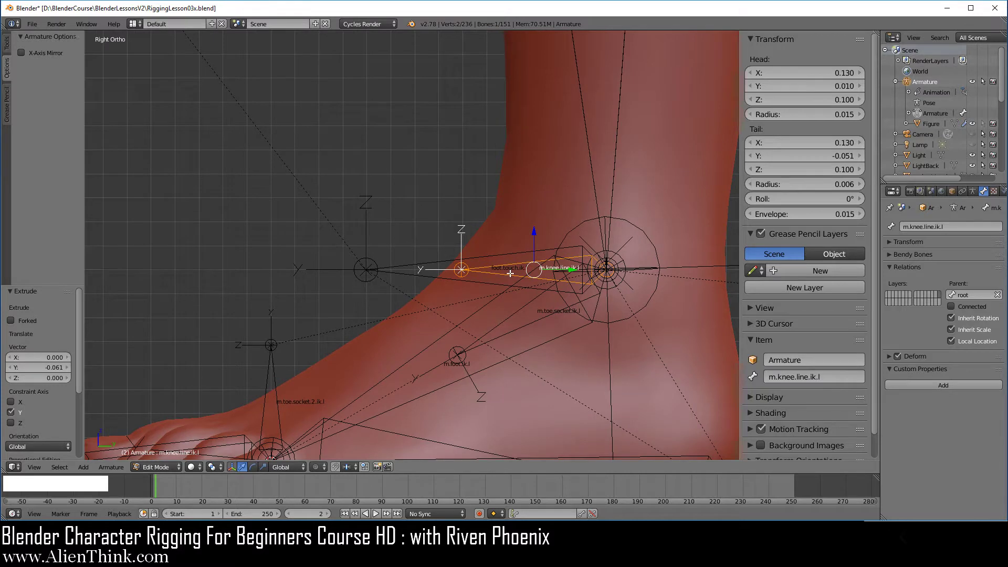
shift+right_click(514, 253)
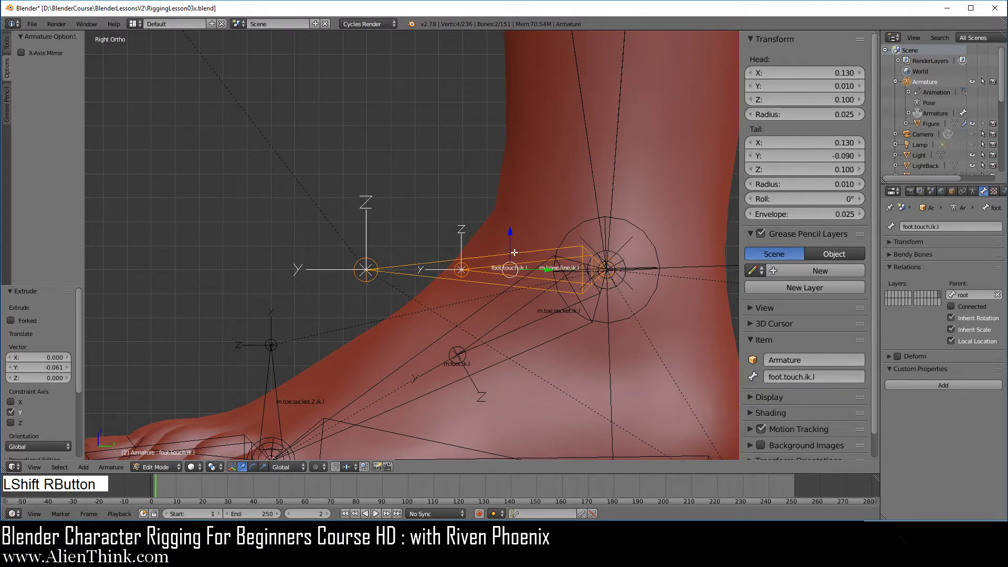
key(ctrl+p)
click(537, 214)
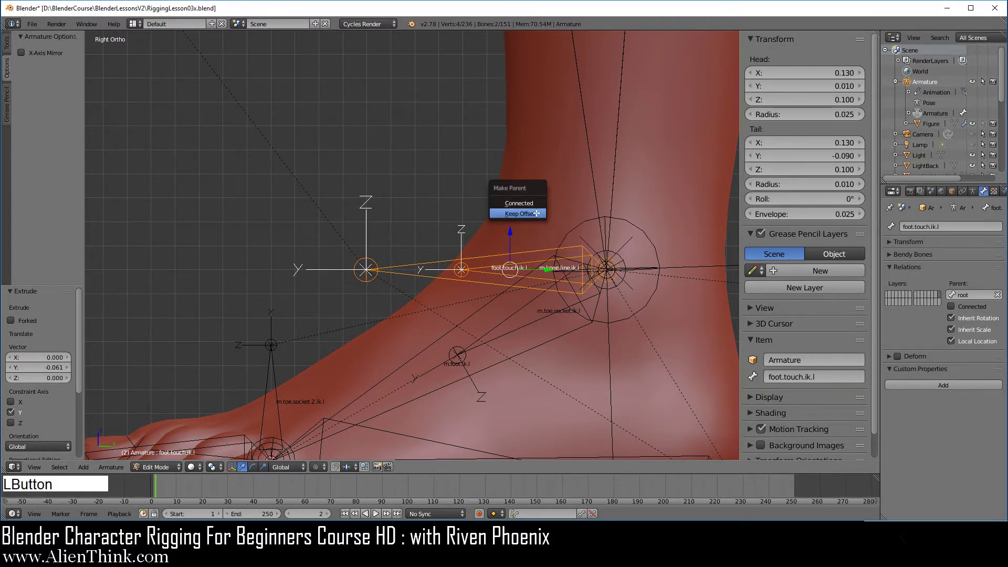
In Pose Mode, add a Stretch To constraint to m.knee.line.ik.l with knee.touch.pole.l as its target.
click(158, 467)
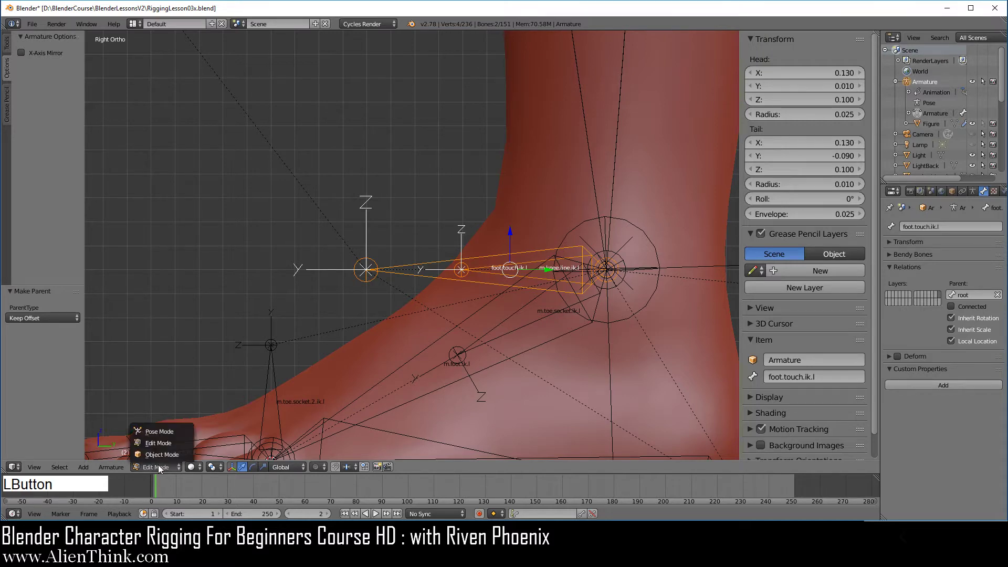
click(160, 431)
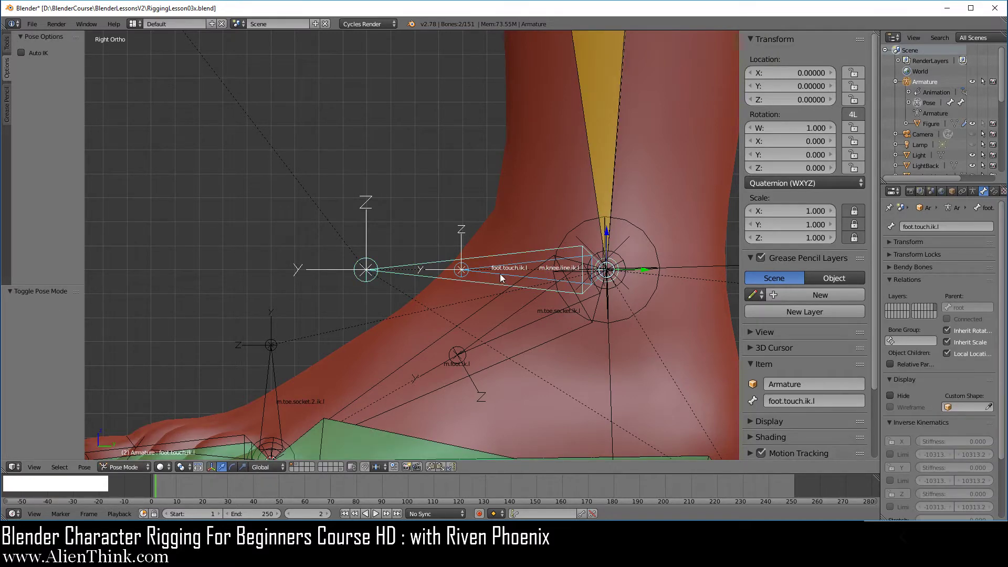
scroll(500, 273, down, 5)
shift+middle_drag(360, 191, 366, 263)
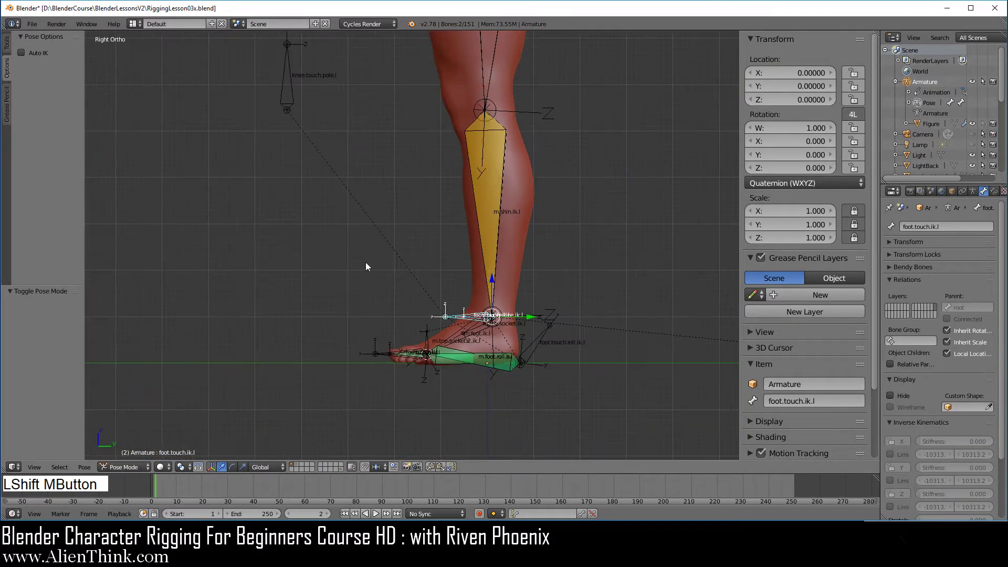
right_click(292, 90)
scroll(493, 335, up, 4)
scroll(493, 335, down, 1)
shift+middle_drag(492, 335, 429, 239)
scroll(476, 297, up, 6)
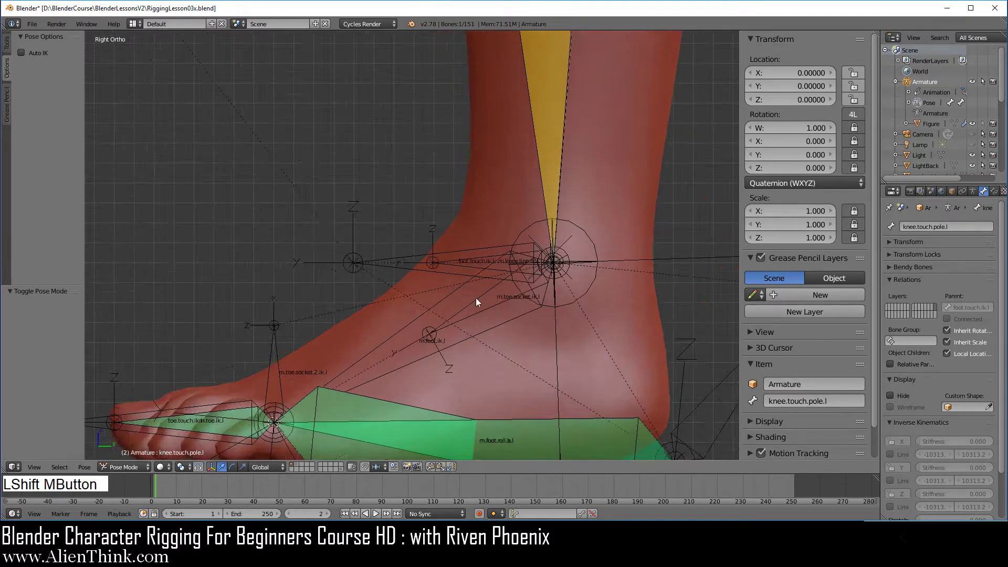
shift+right_click(511, 281)
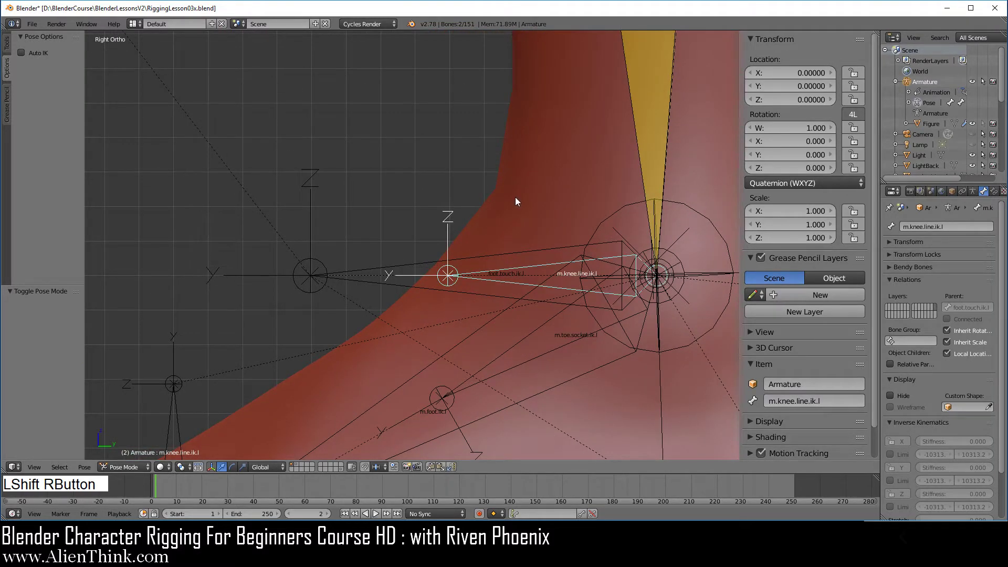
key(ctrl+shift+c)
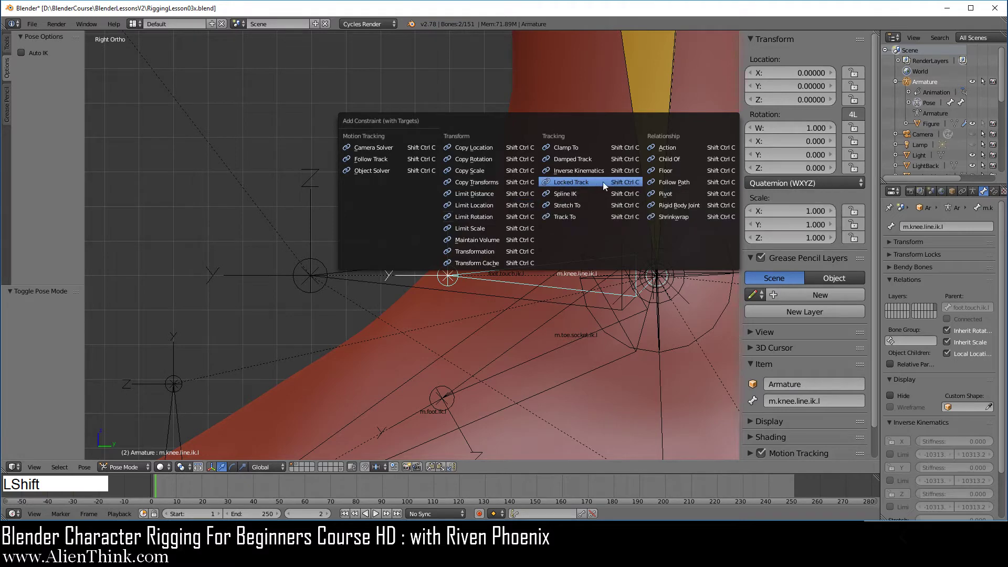
click(593, 205)
Test-move knee.touch.pole.l in front of the knee, and cancel the move.
scroll(563, 283, down, 6)
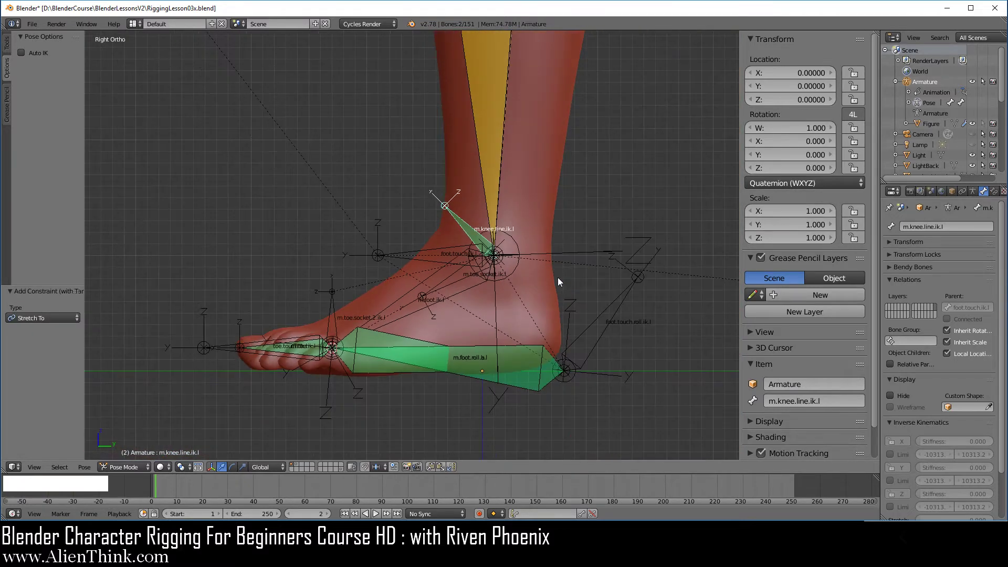
shift+middle_drag(473, 273, 475, 309)
right_drag(358, 173, 326, 214)
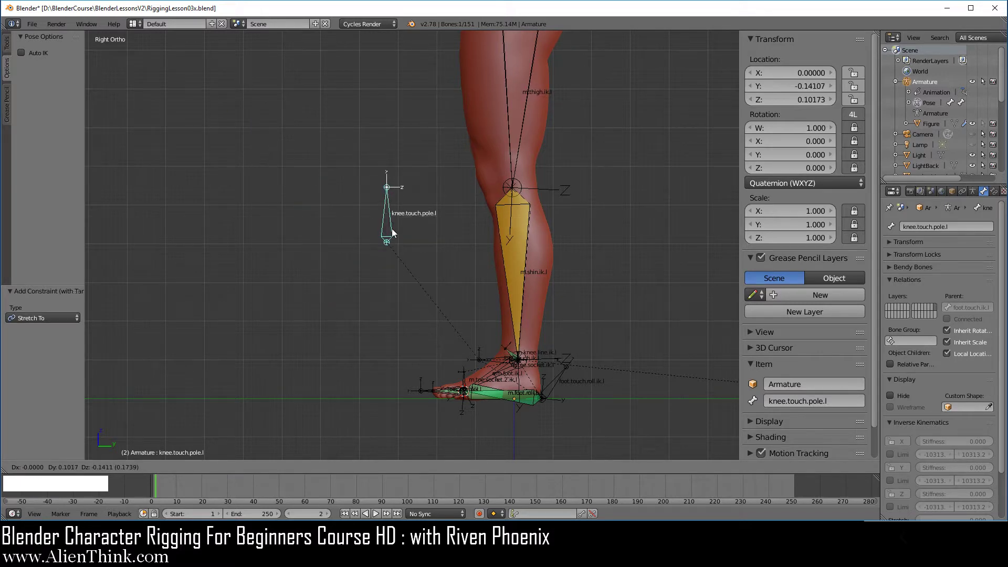
key(Escape)
Test-rotate foot.touch.ik.l about the ankle, and cancel the rotation.
shift+middle_drag(418, 272, 388, 199)
right_click(455, 287)
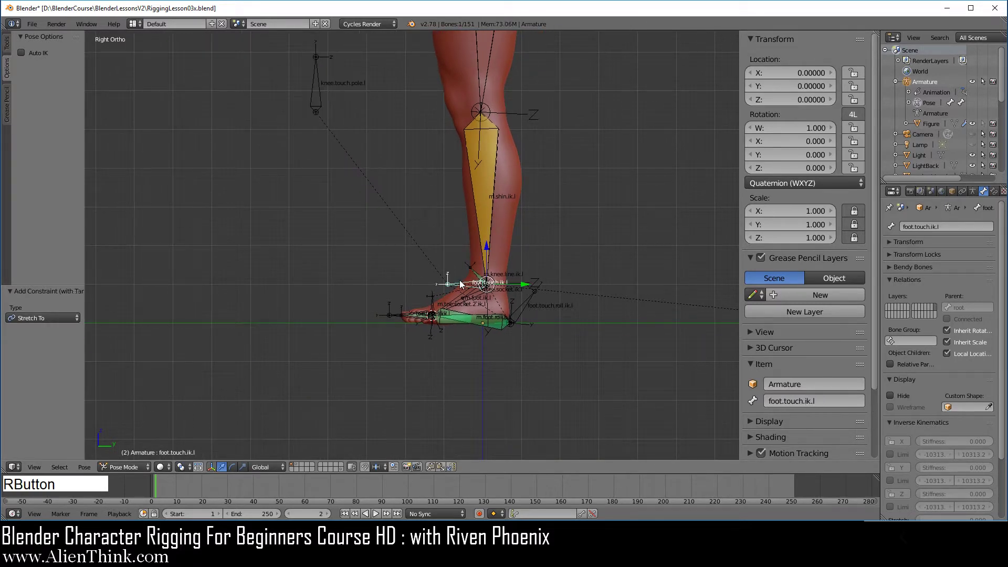
key(r)
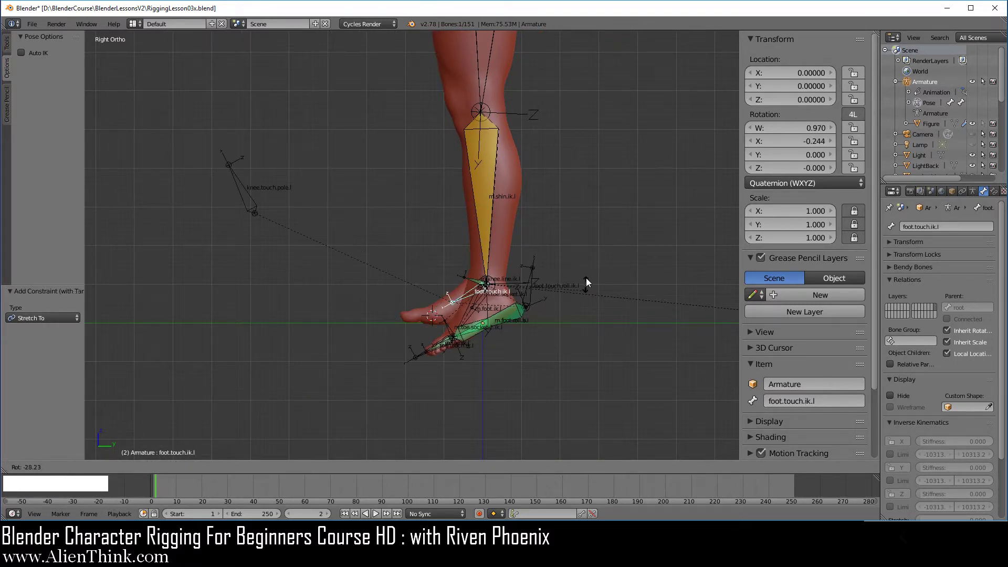
right_click(571, 297)
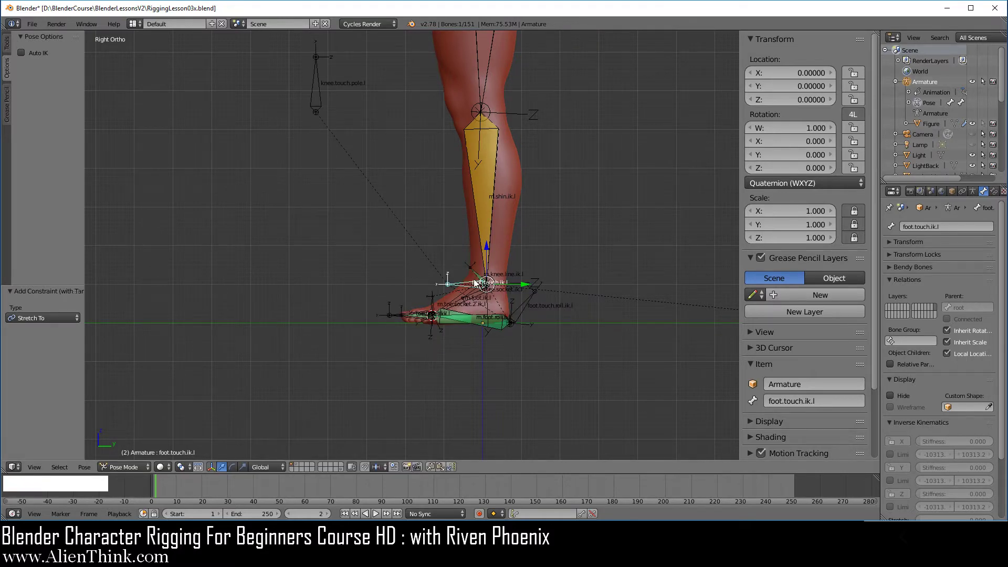
Test-move foot.touch.ik.l upward and forward to lift the foot, and cancel the move.
scroll(522, 327, up, 3)
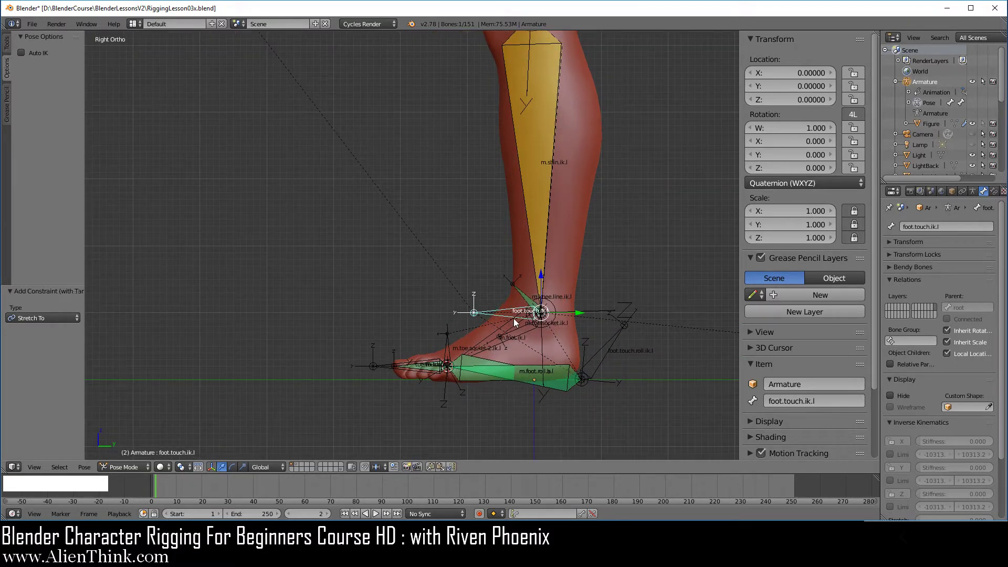
key(g)
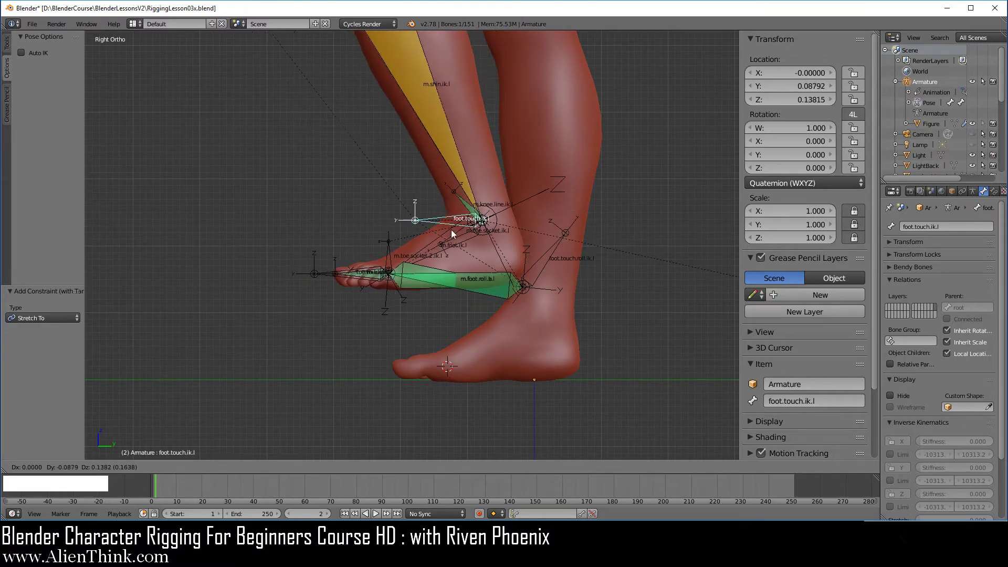
right_click(504, 311)
shift+middle_drag(504, 311, 499, 251)
scroll(499, 293, up, 1)
shift+middle_drag(498, 293, 448, 222)
scroll(417, 264, up, 3)
scroll(444, 222, down, 1)
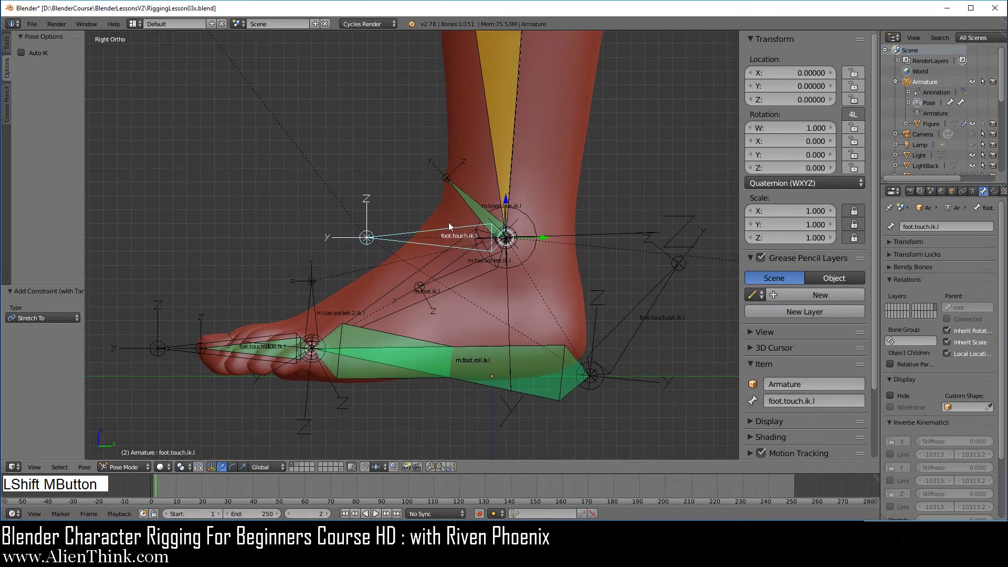
Save the file as RiggingLesson03y.blend in the BlenderLessonsV2 folder, overwriting the existing file.
click(32, 25)
click(68, 111)
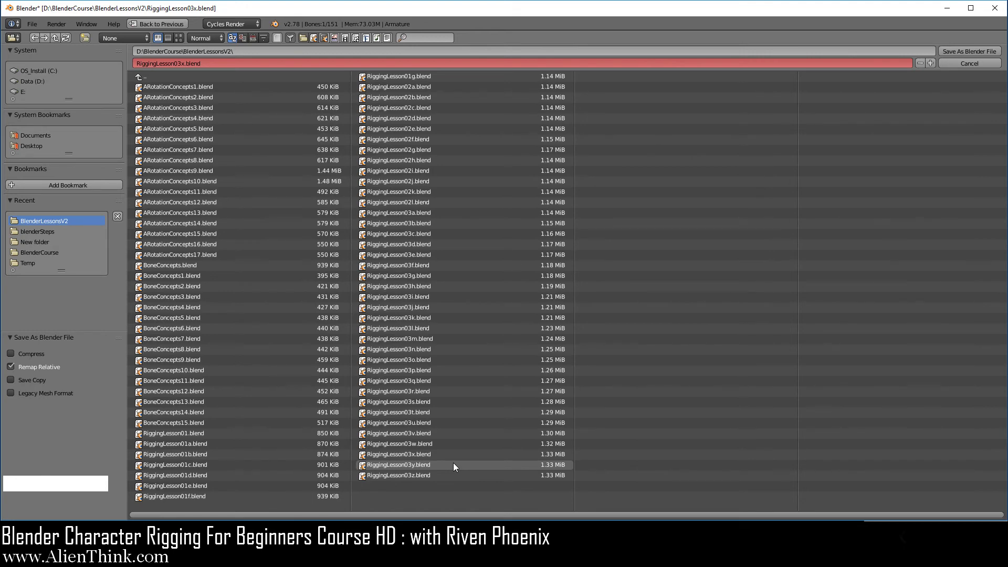
click(420, 464)
click(969, 50)
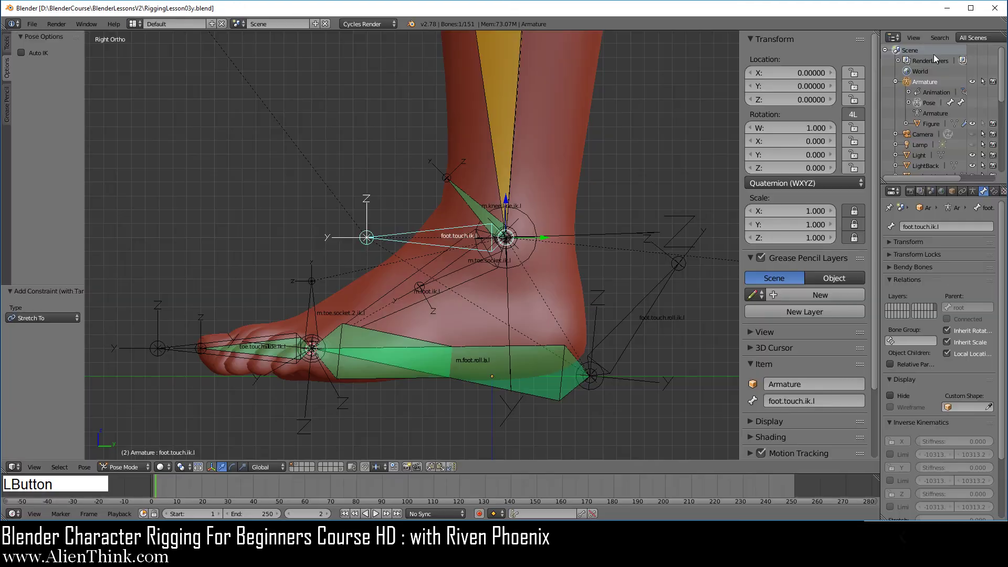